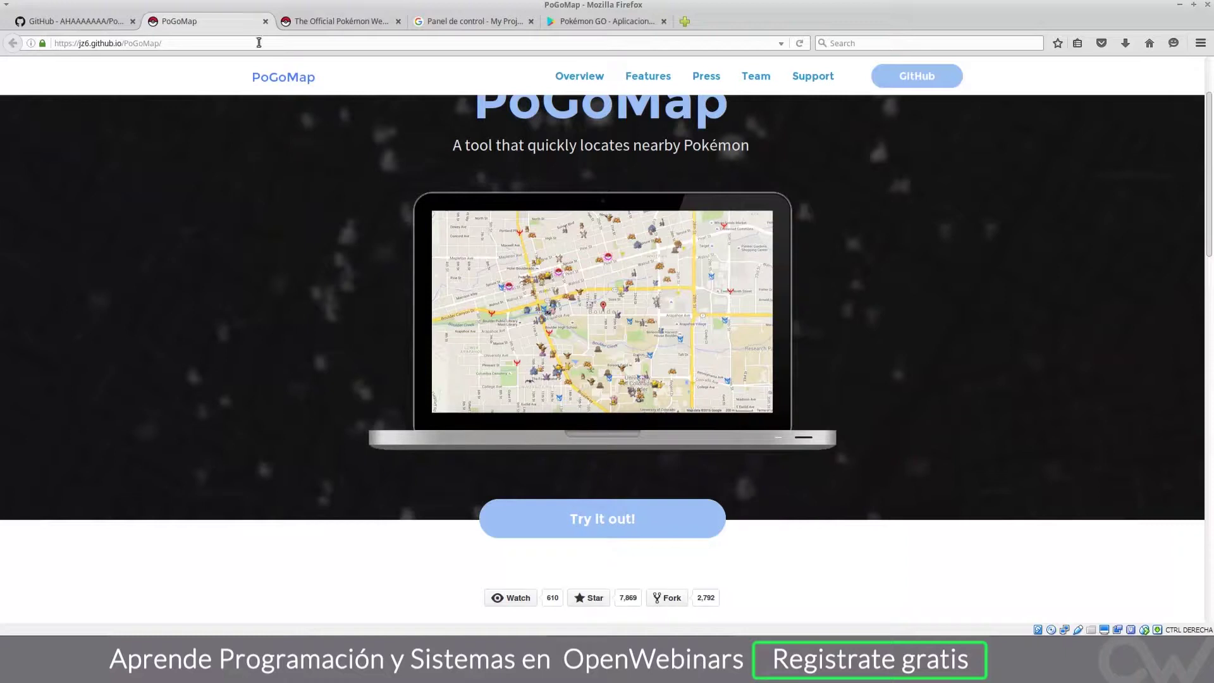
Step: Switch to the 'Panel de control - My Project' tab in Firefox
click(456, 25)
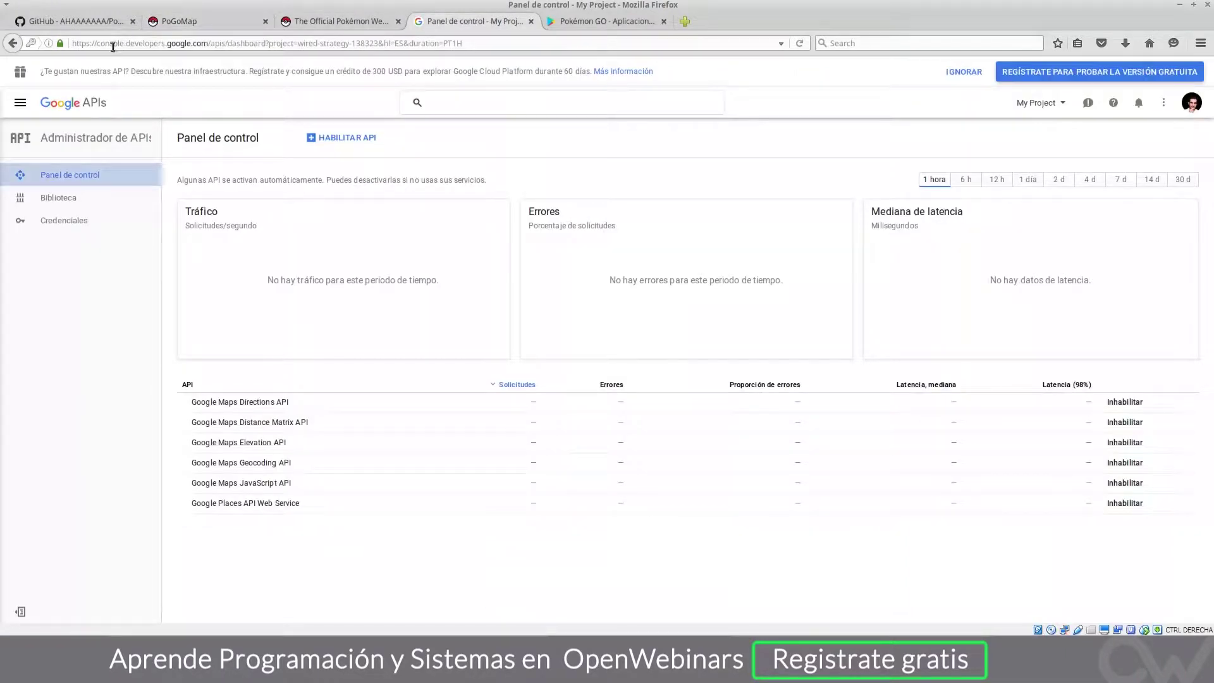
Step: Review the enabled Maps APIs, including the Directions API, then go to Credenciales
drag(97, 43, 208, 44)
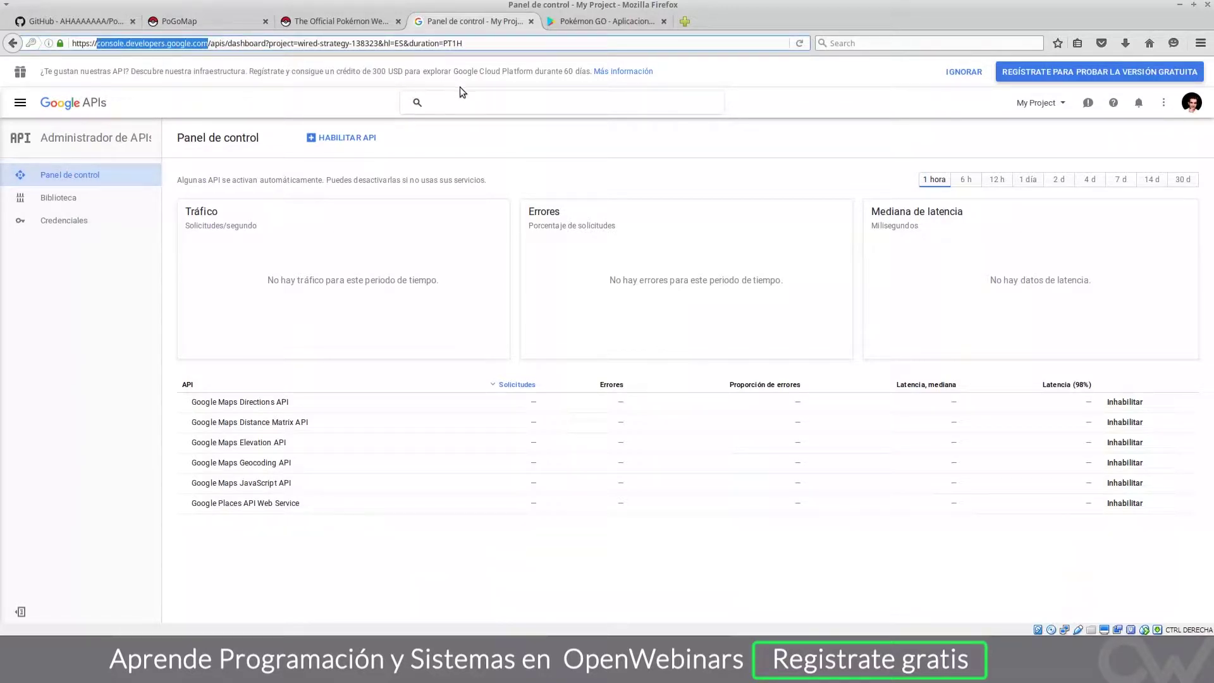
click(119, 296)
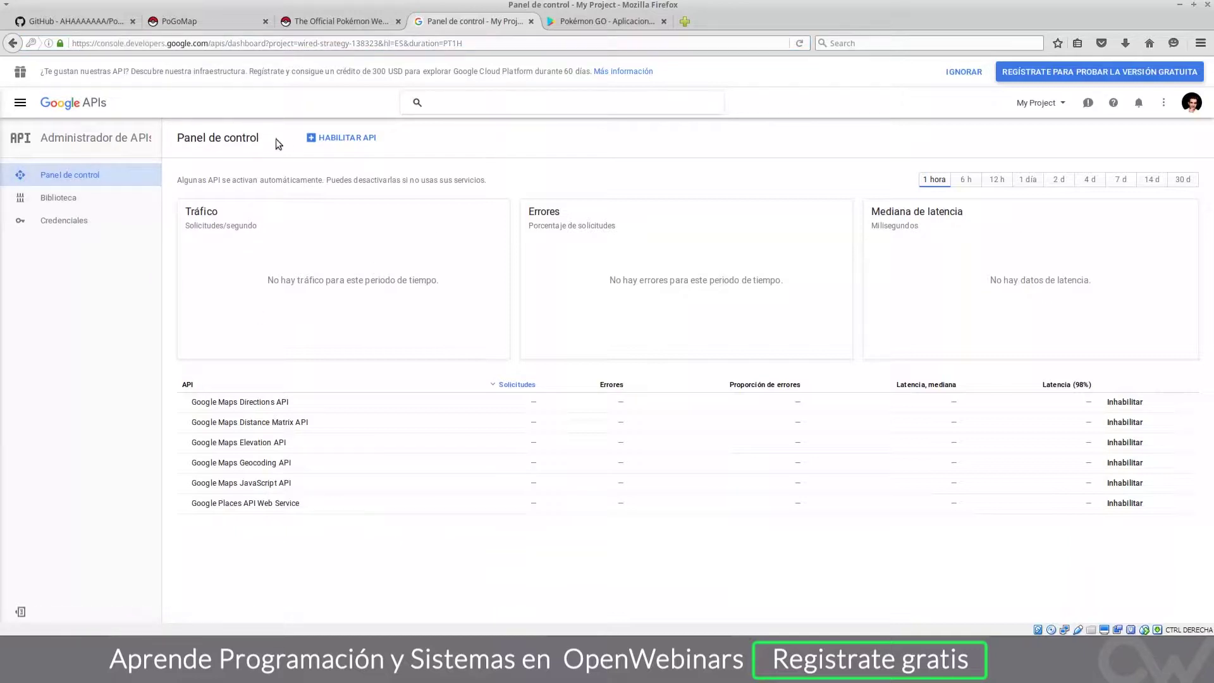
click(72, 175)
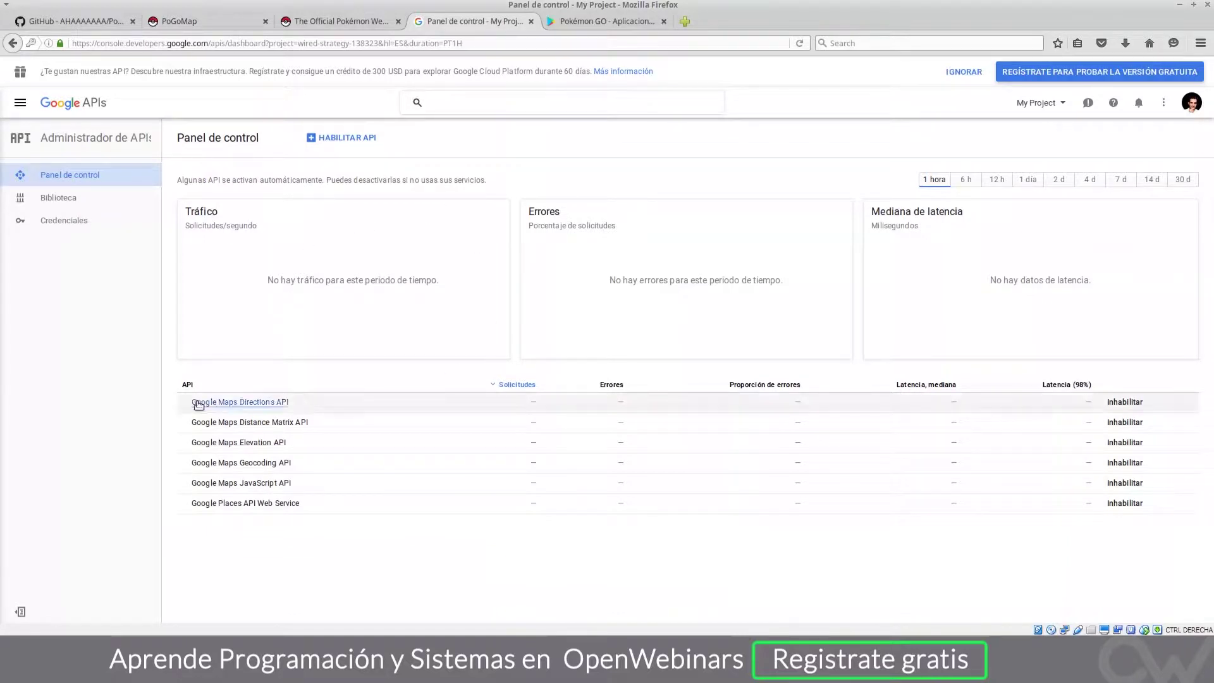
click(283, 404)
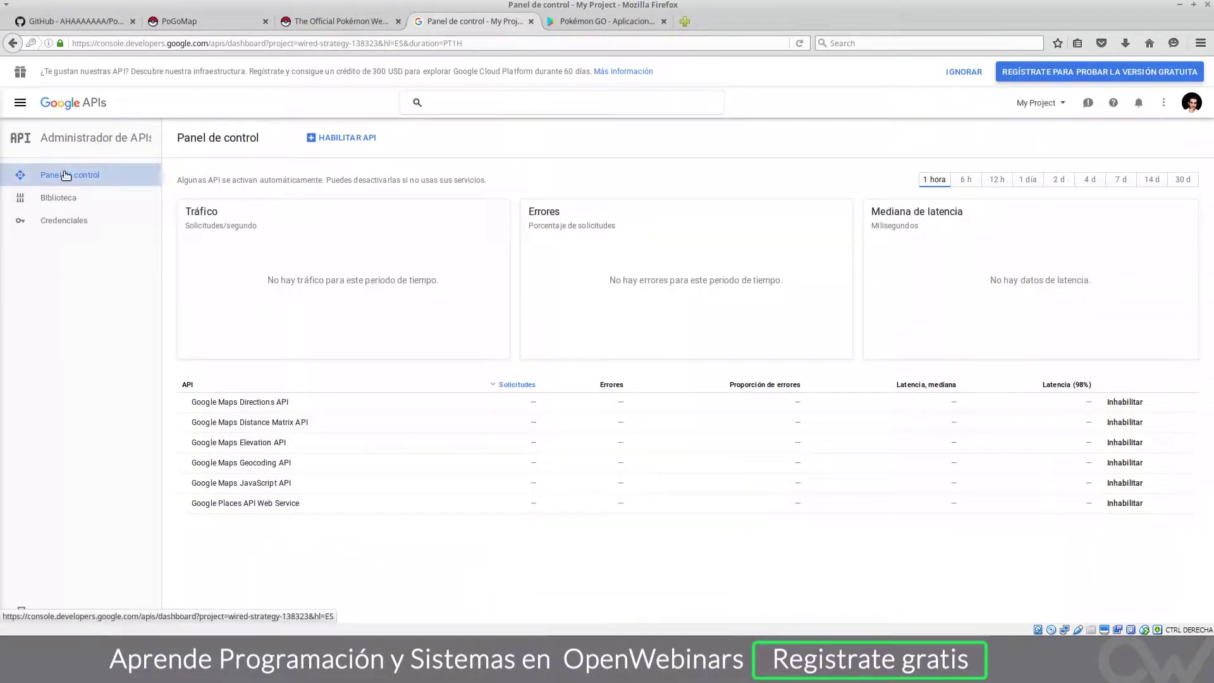
click(75, 224)
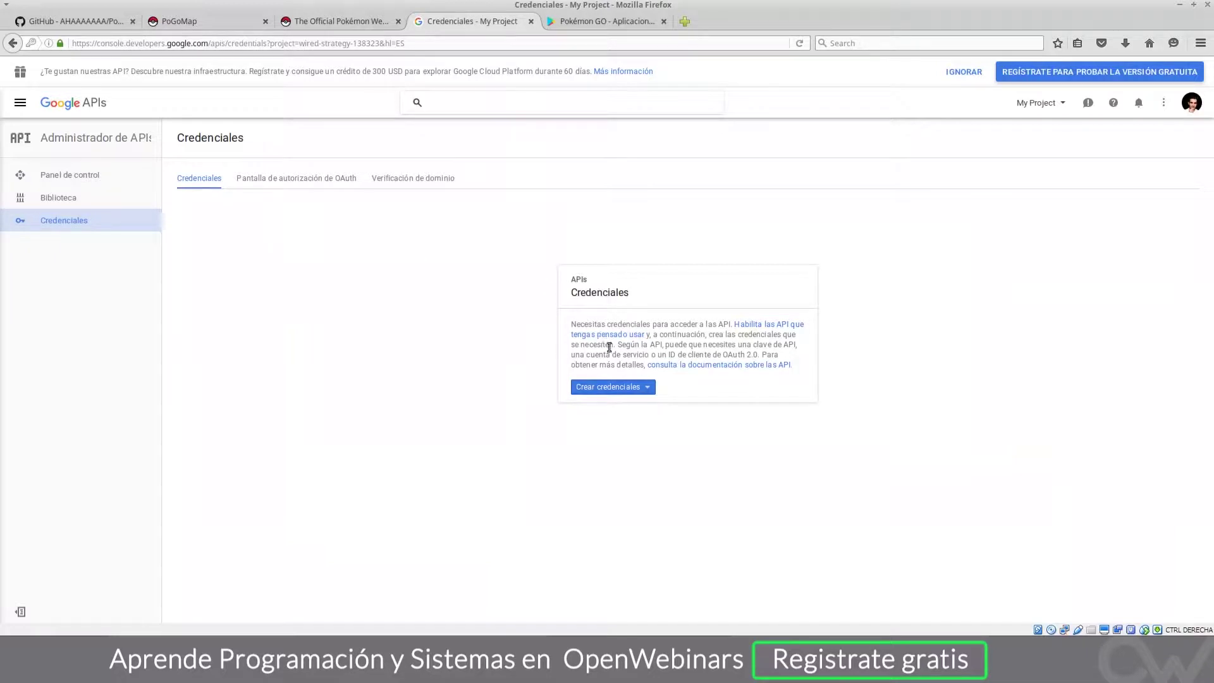
Step: Choose Crear credenciales > Clave de API and select the Clave de Servidor type
click(620, 392)
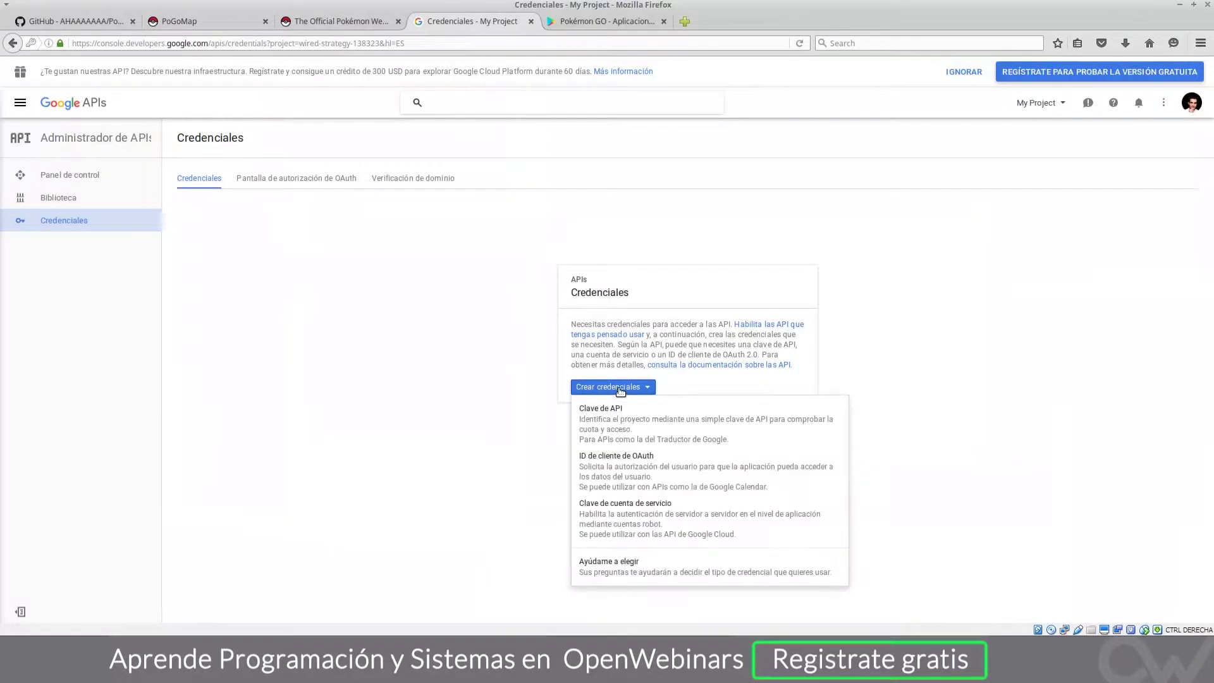
click(623, 428)
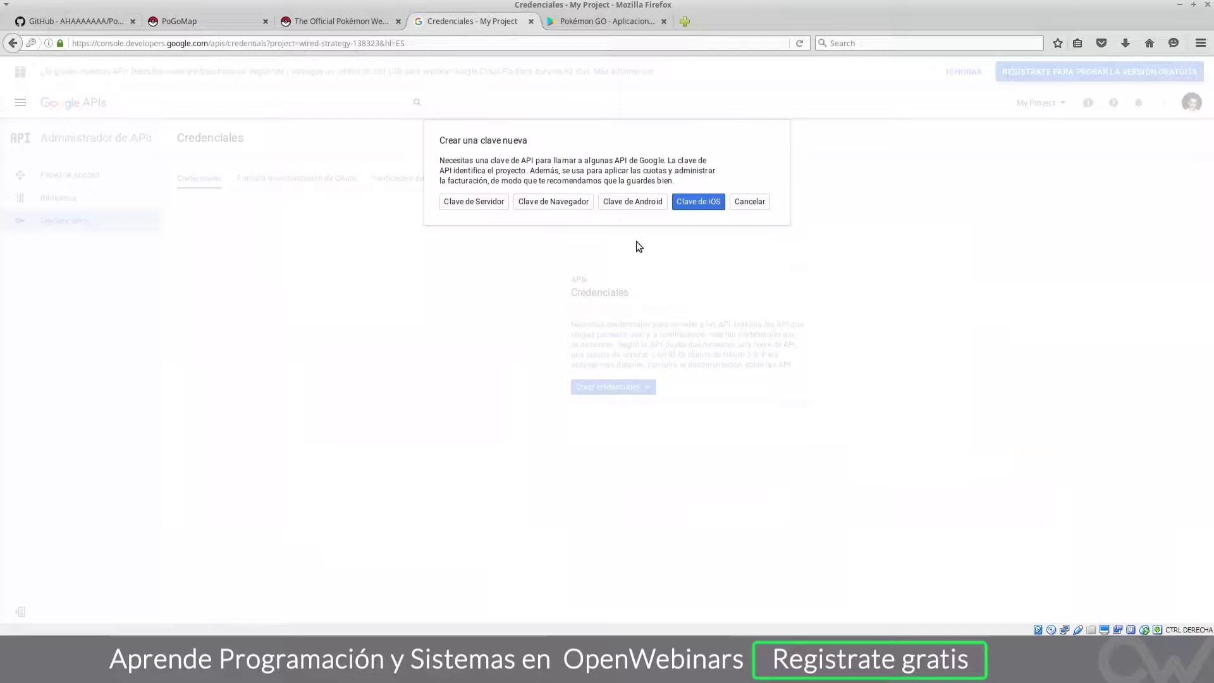
click(548, 204)
click(471, 204)
click(472, 202)
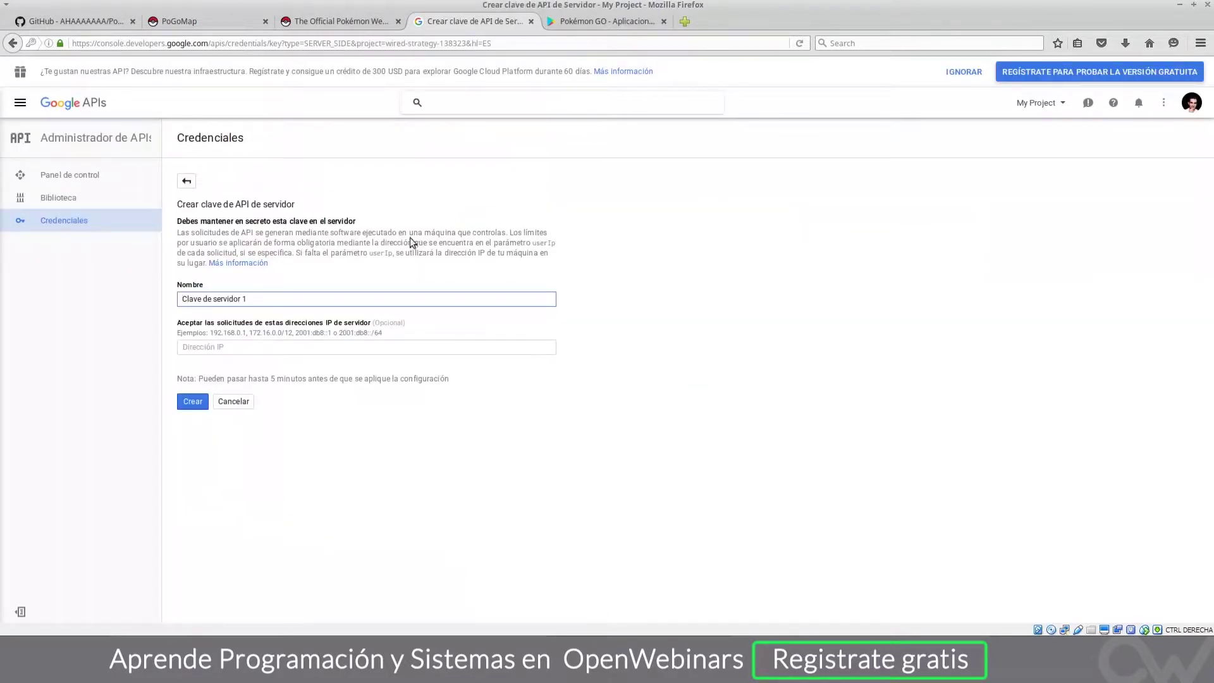
Step: Name the server key 'PokemongGo-Api-Maps' and create it
key(ctrl+a)
text(PokemongGo-Api-Maps)
click(196, 402)
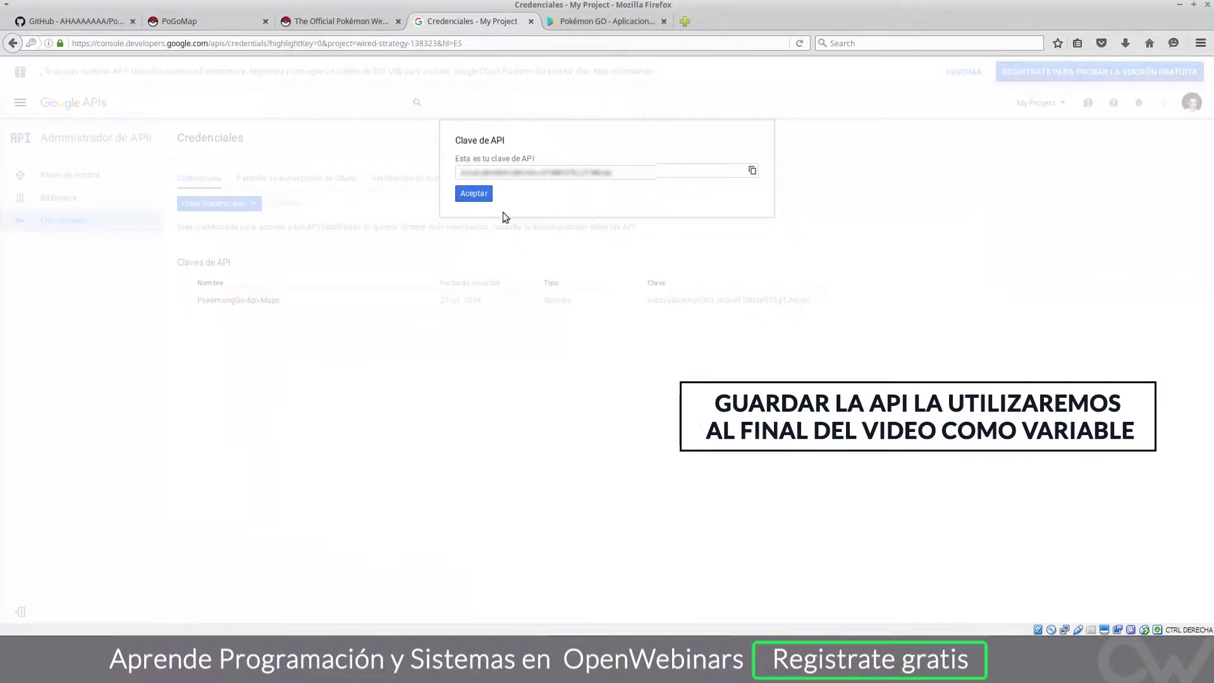
Step: Copy the generated API key to the clipboard and close the key notice
click(480, 179)
right_click(493, 180)
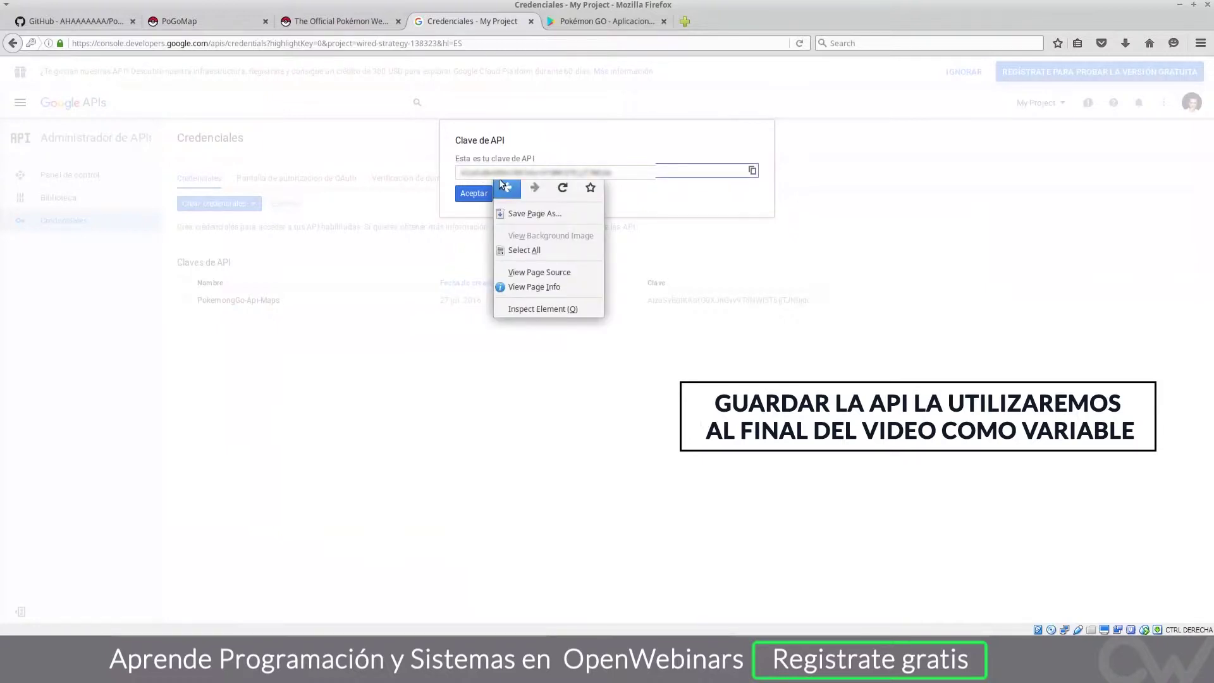
key(Escape)
click(752, 171)
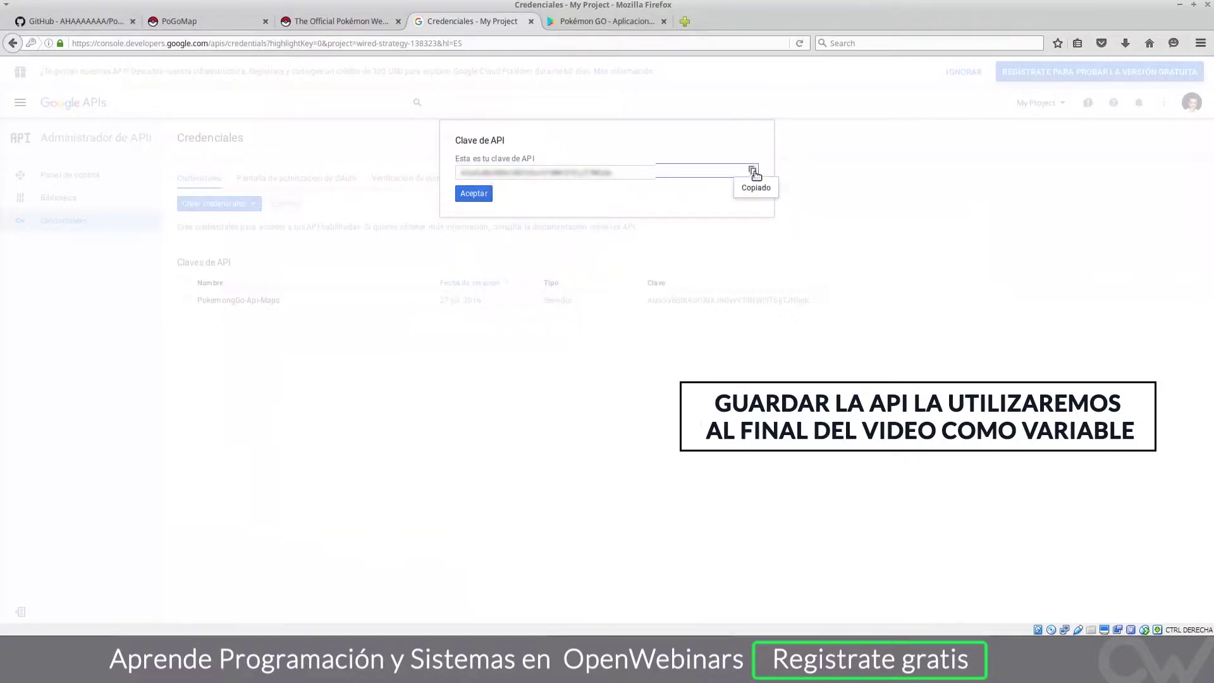
click(476, 193)
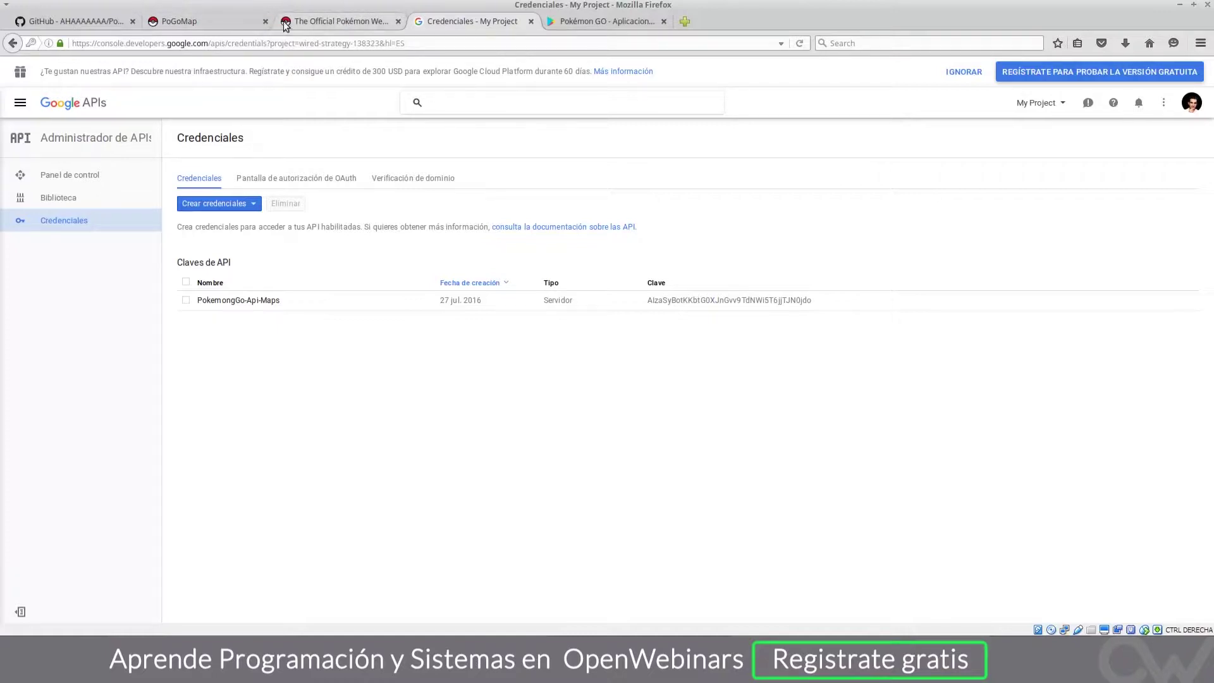
Step: Switch to the 'The Official Pokémon Website' tab with the Trainer Club sign-up
click(332, 21)
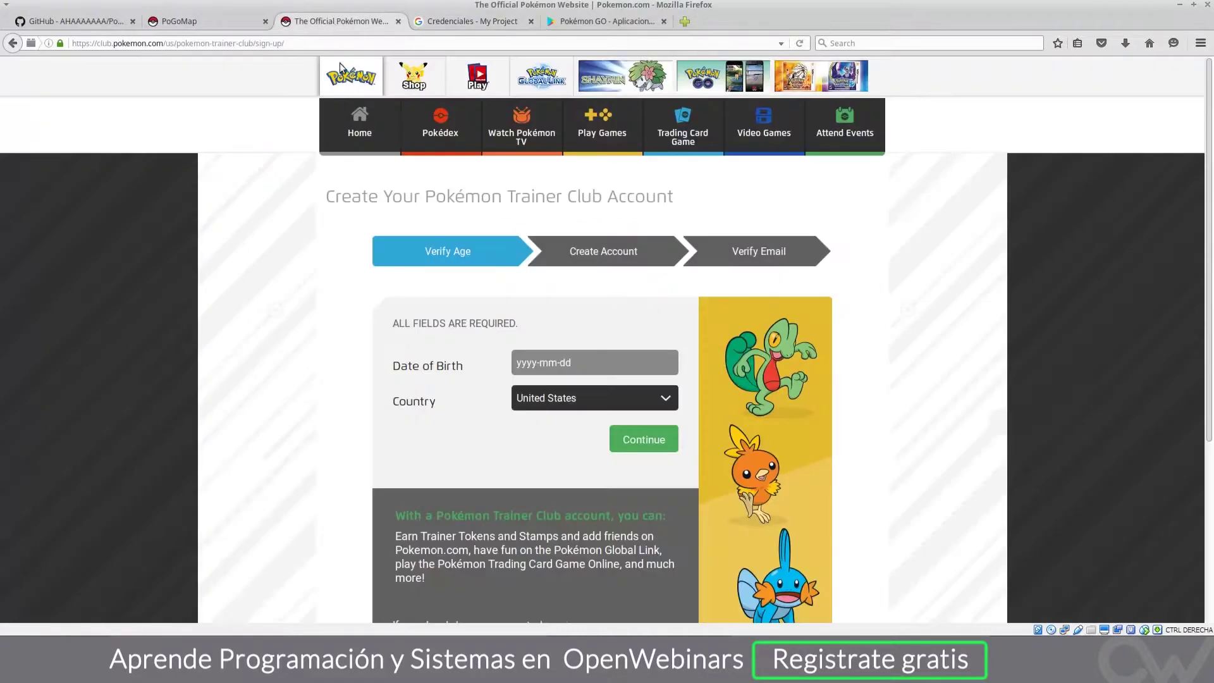
drag(93, 43, 166, 43)
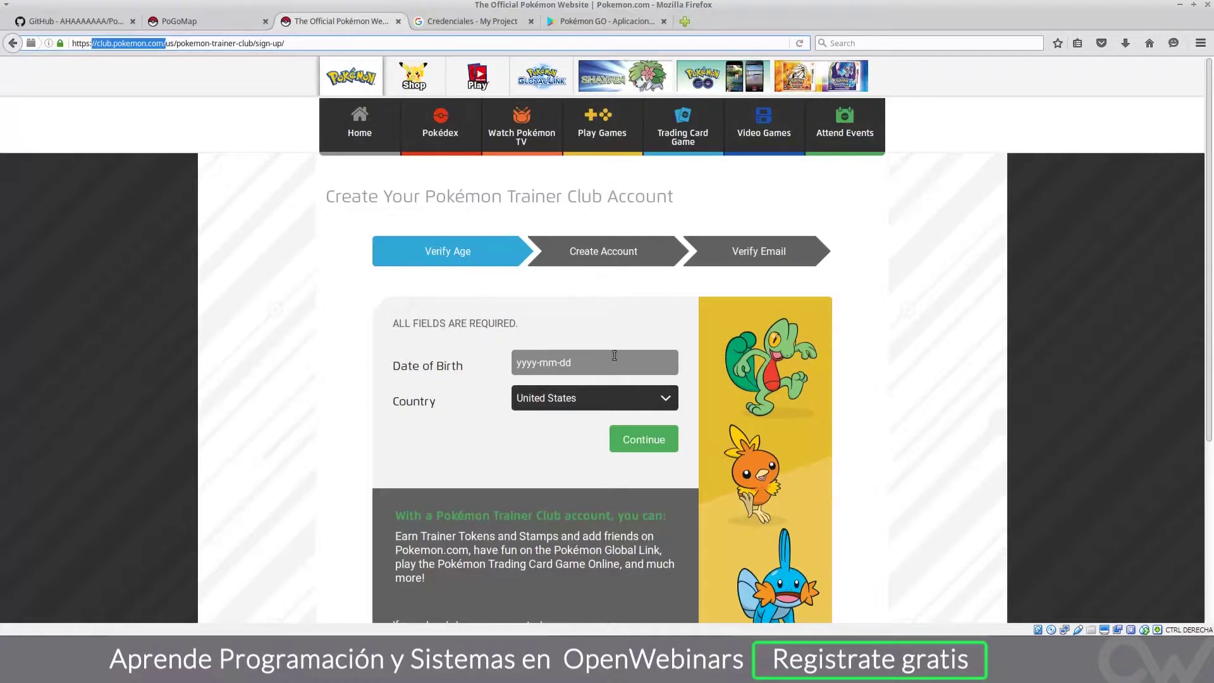
click(525, 363)
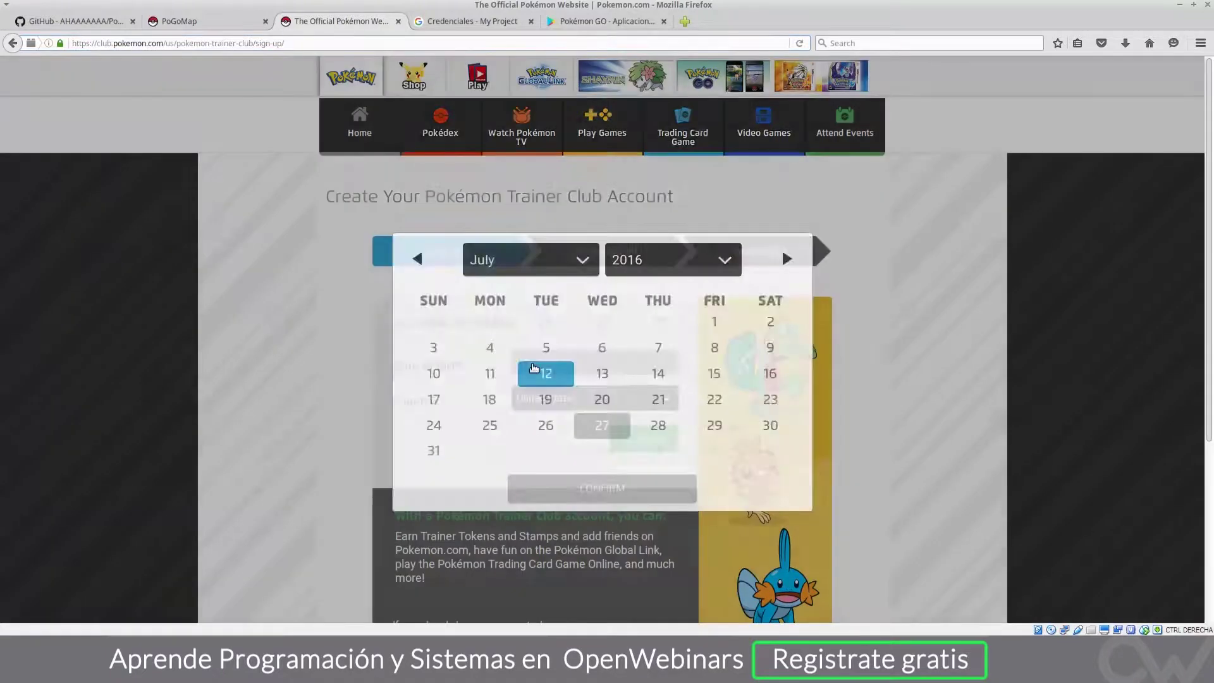
click(651, 159)
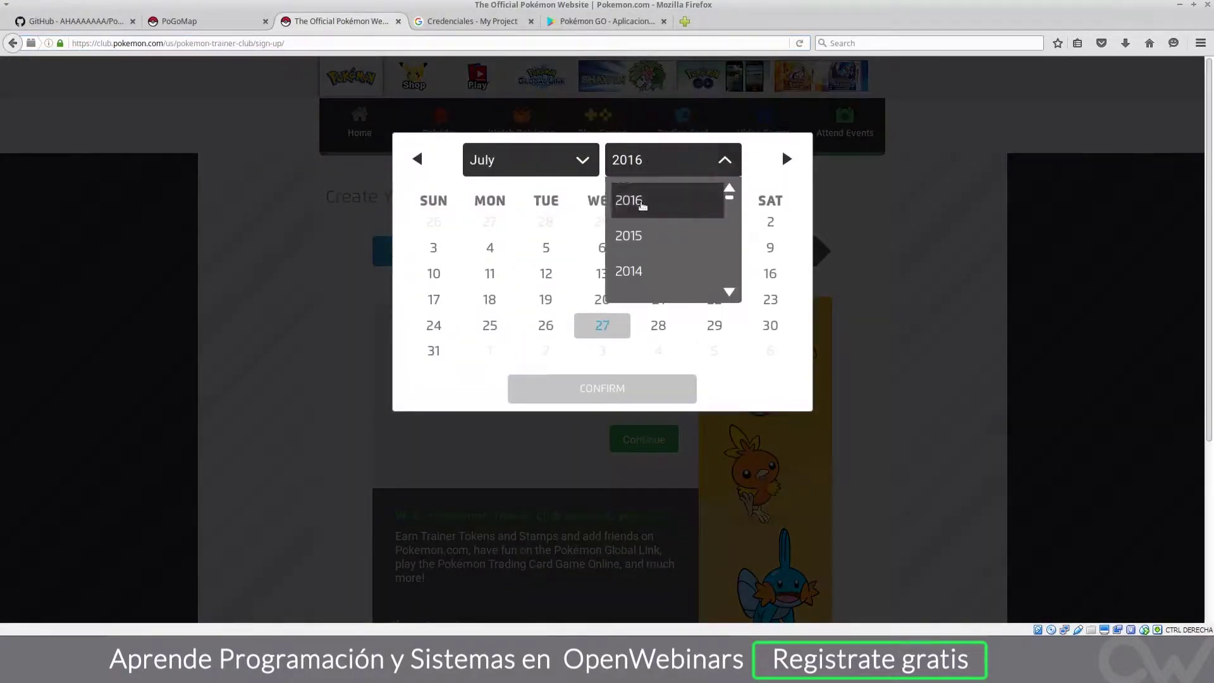
scroll(637, 209, down, 5)
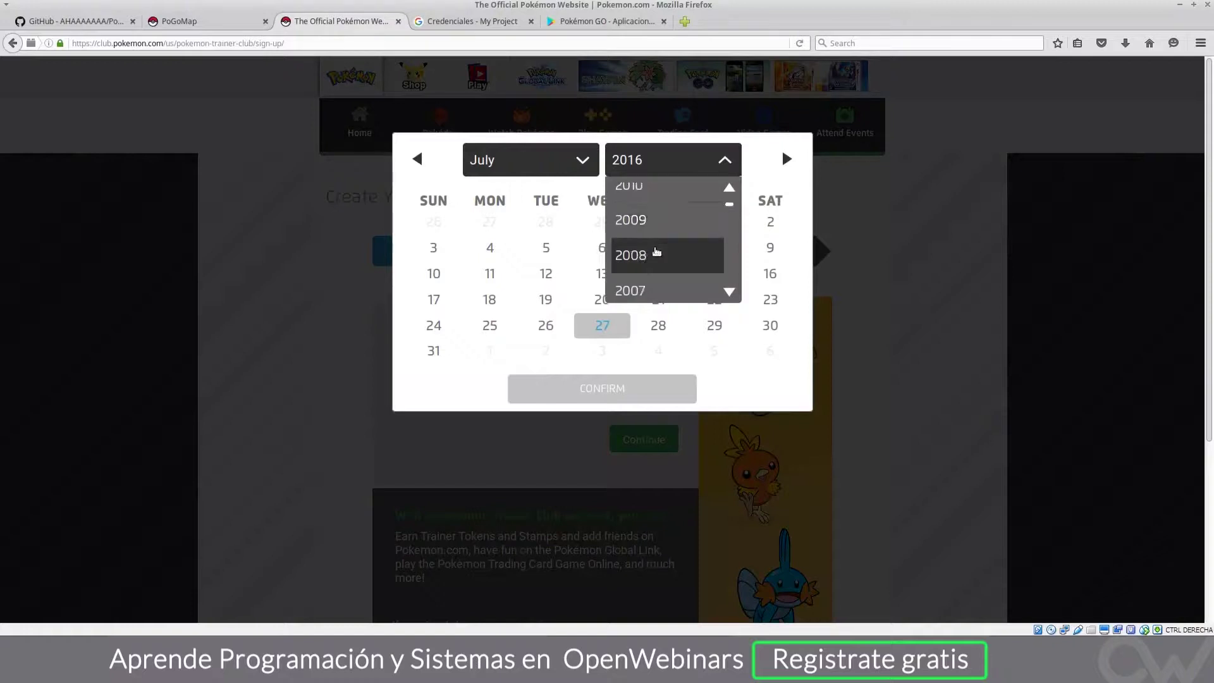
scroll(656, 251, down, 8)
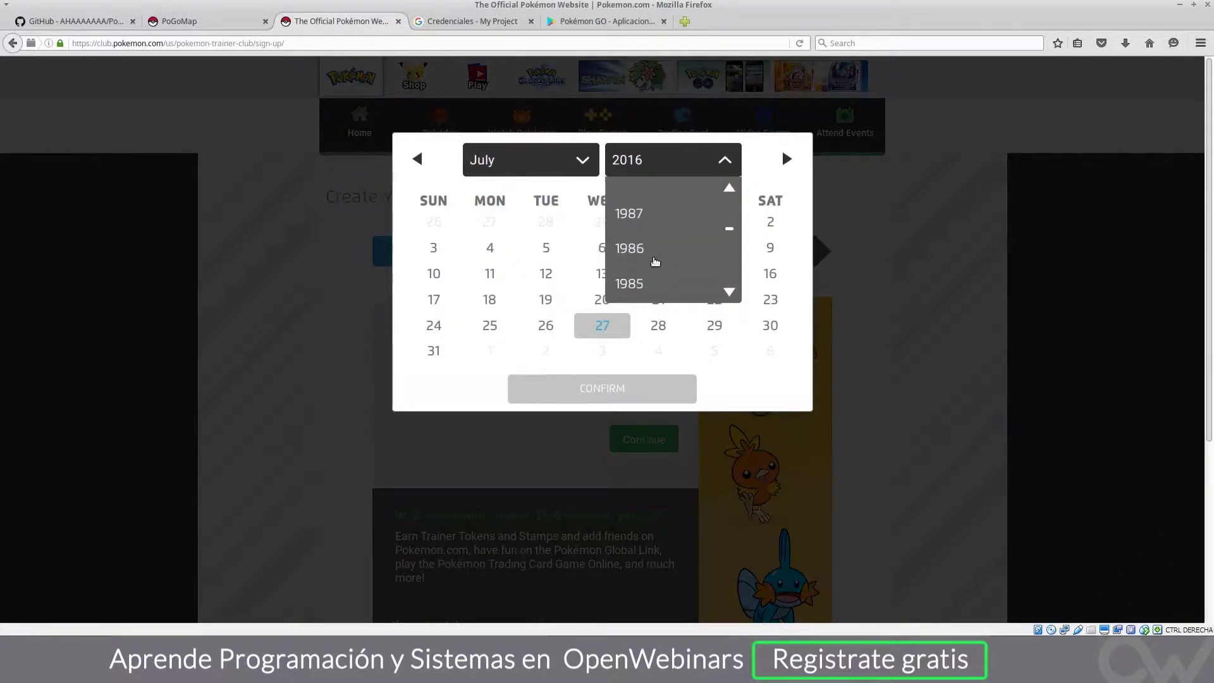
click(642, 253)
click(545, 273)
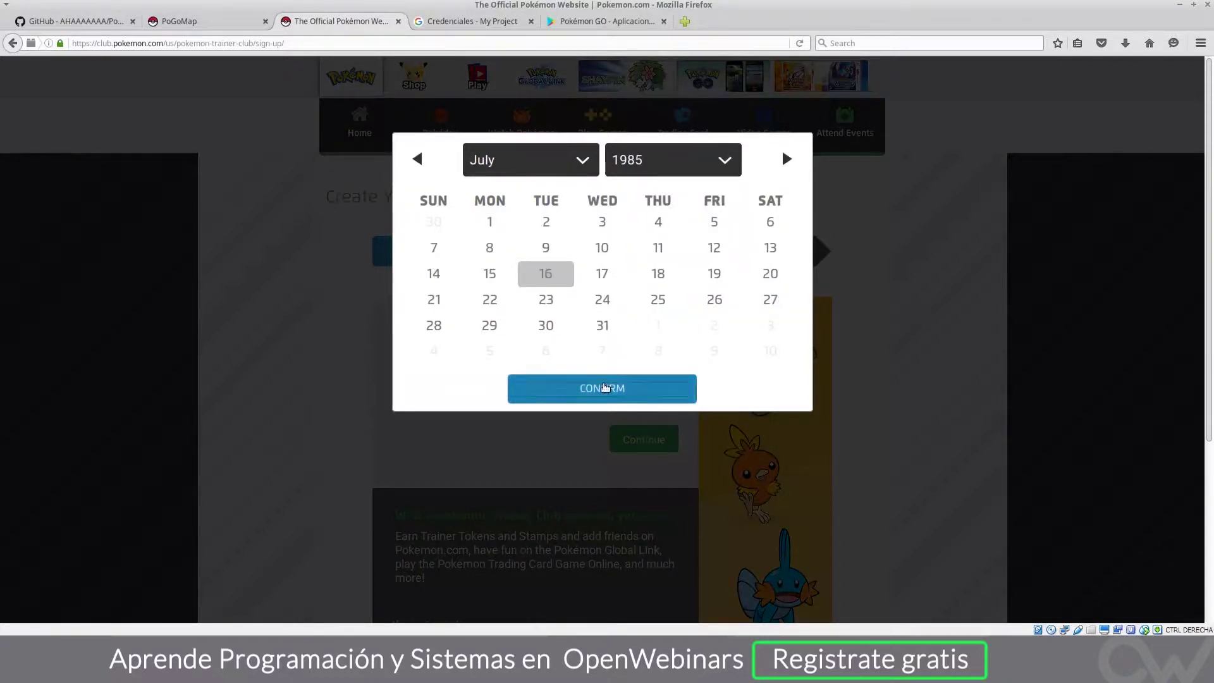
click(560, 393)
Step: Keep United States as the country and continue to account creation
click(559, 399)
click(570, 430)
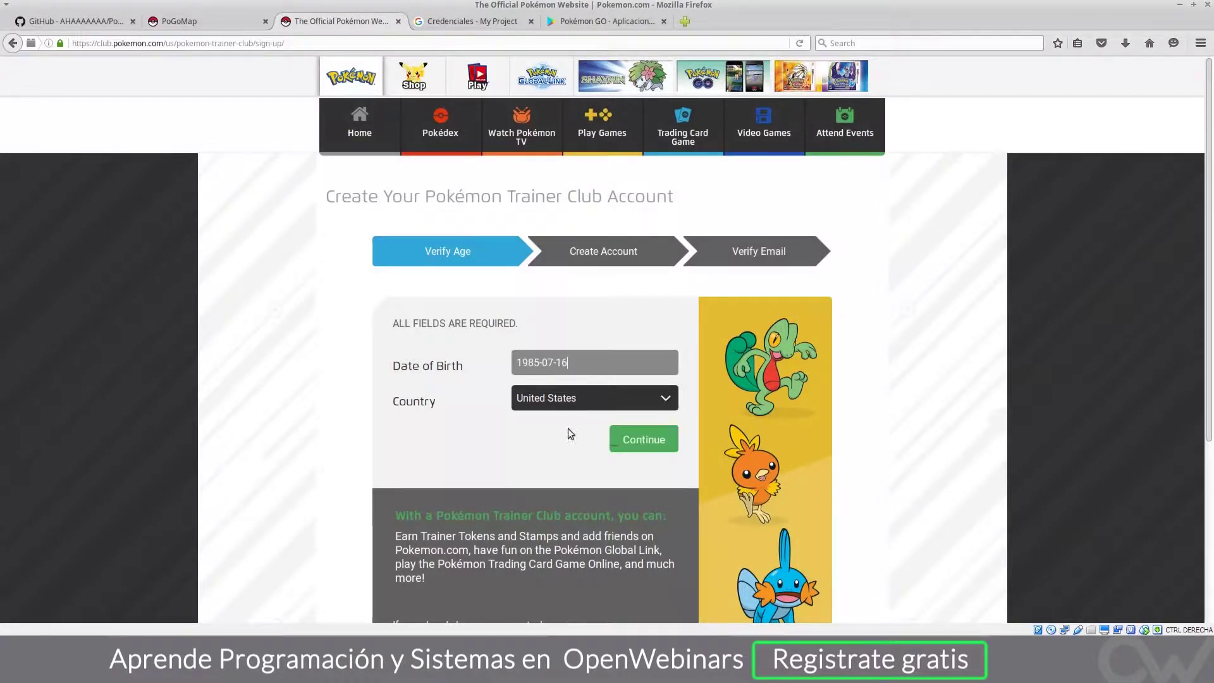
click(621, 439)
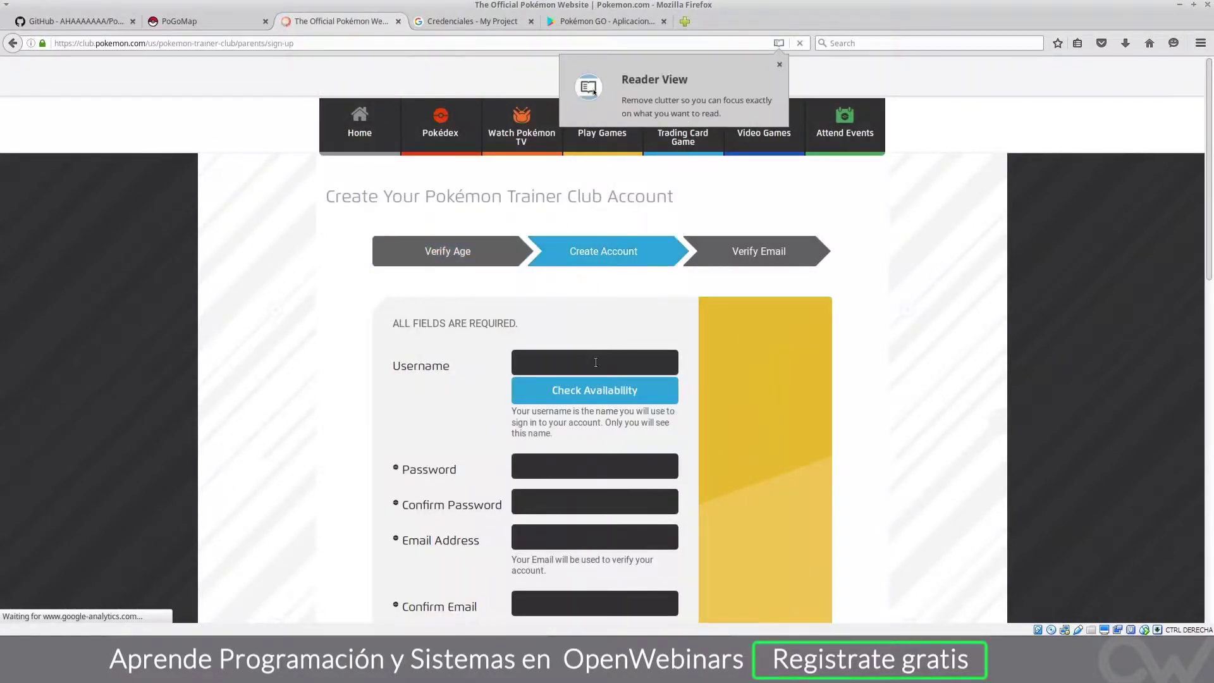
Step: Dismiss the Reader View notice, enter the chosen username and confirm it is available
click(780, 64)
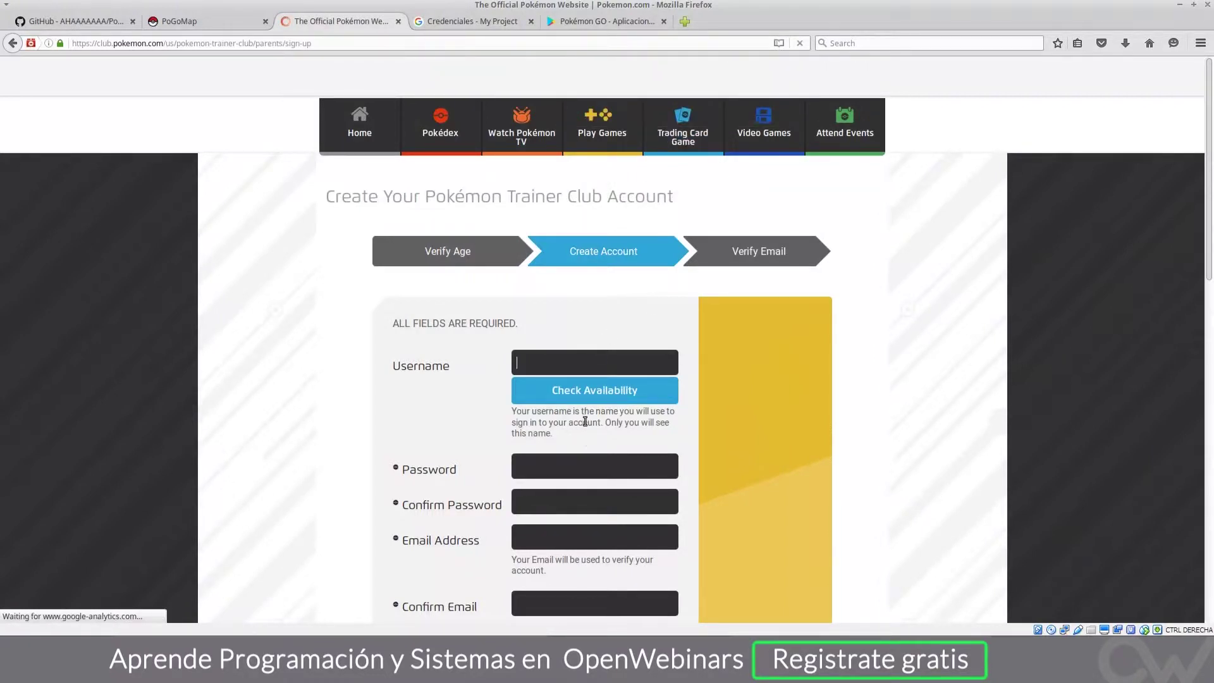
click(530, 371)
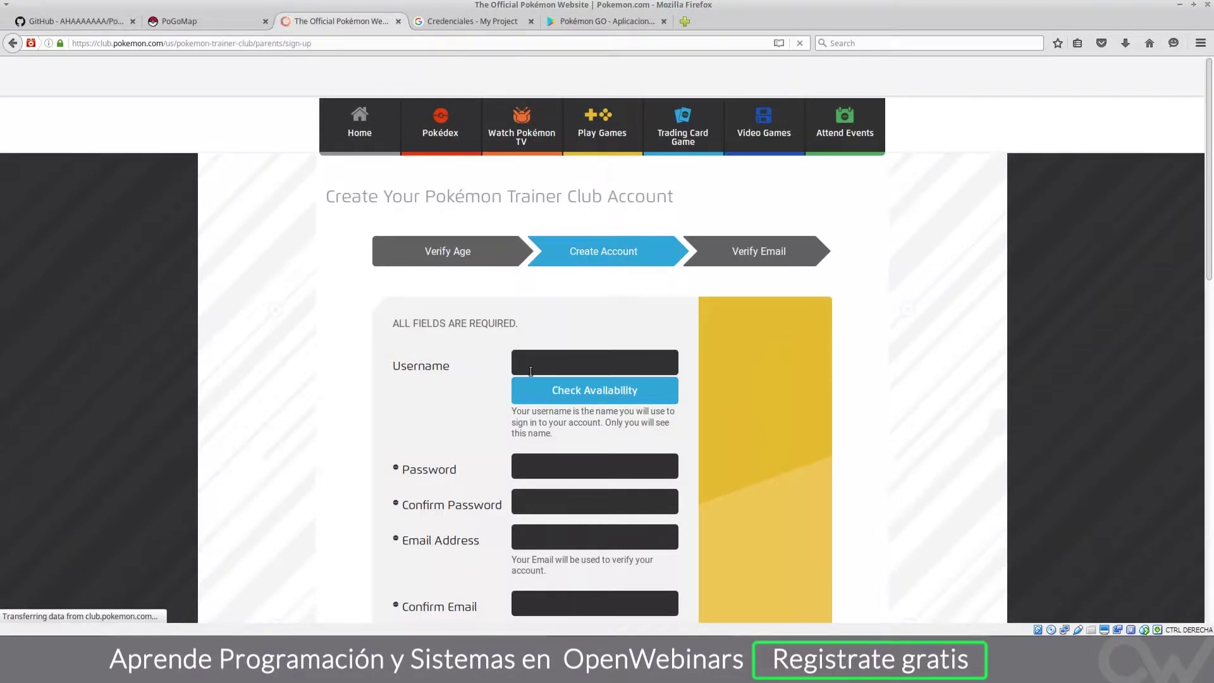
click(528, 464)
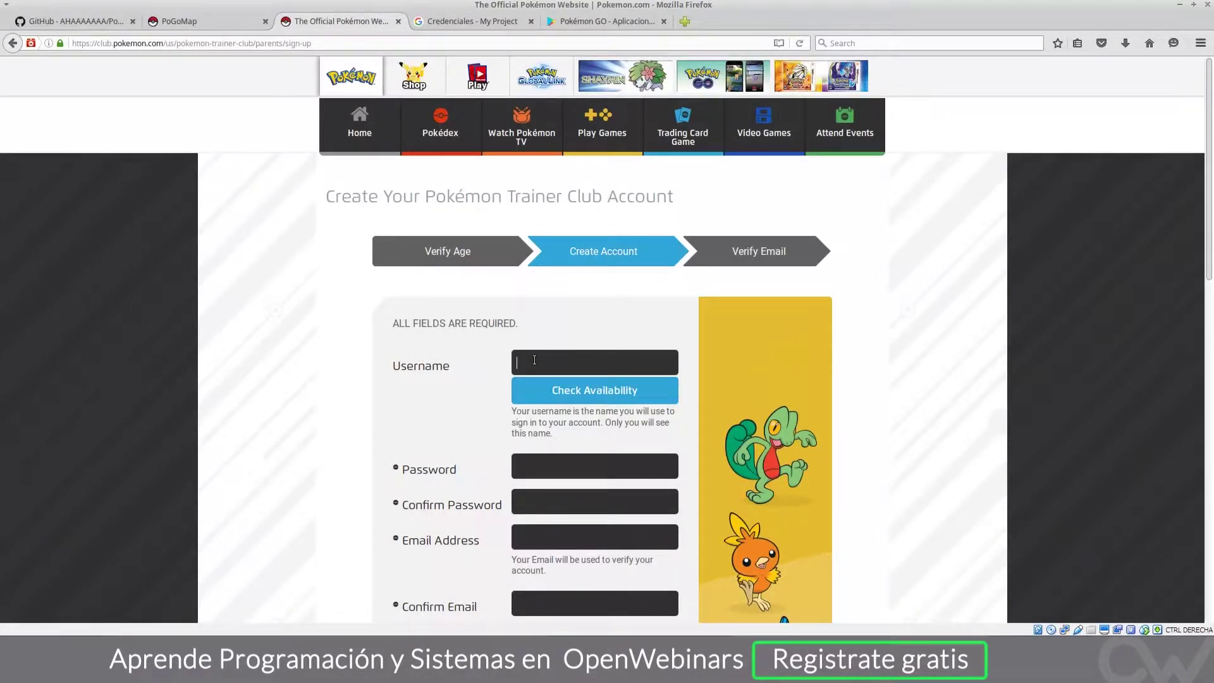
text(pokemongoopenweb)
double_click(544, 363)
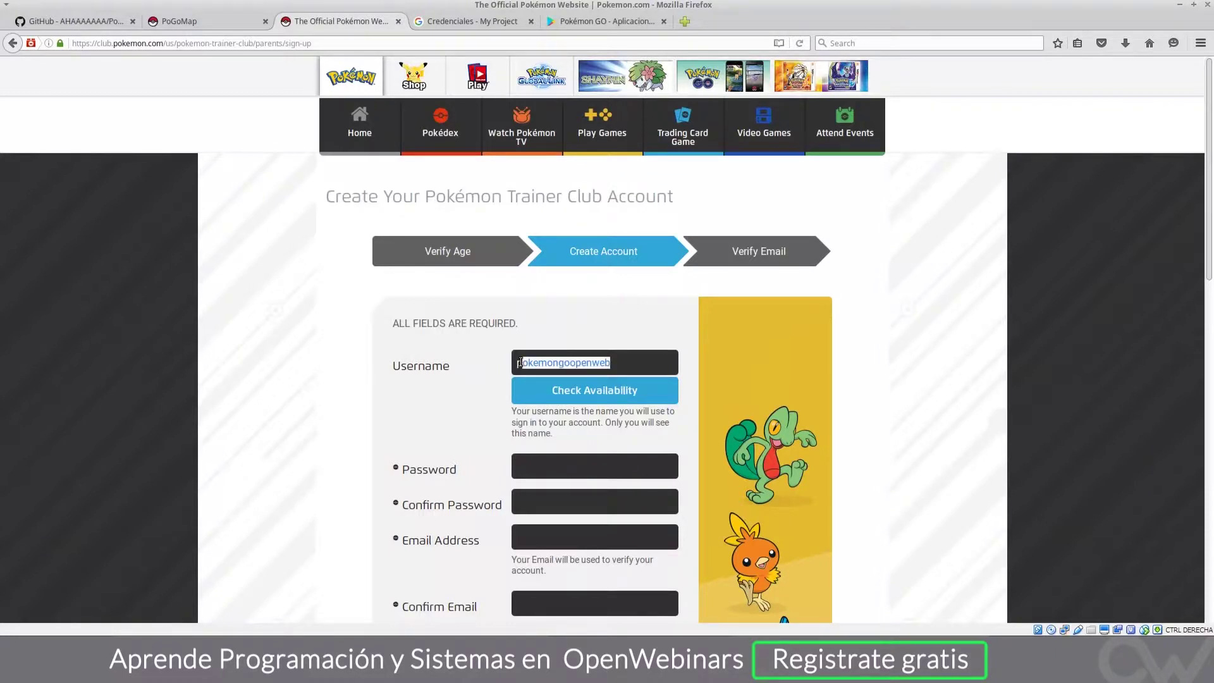
text(pokewebinars)
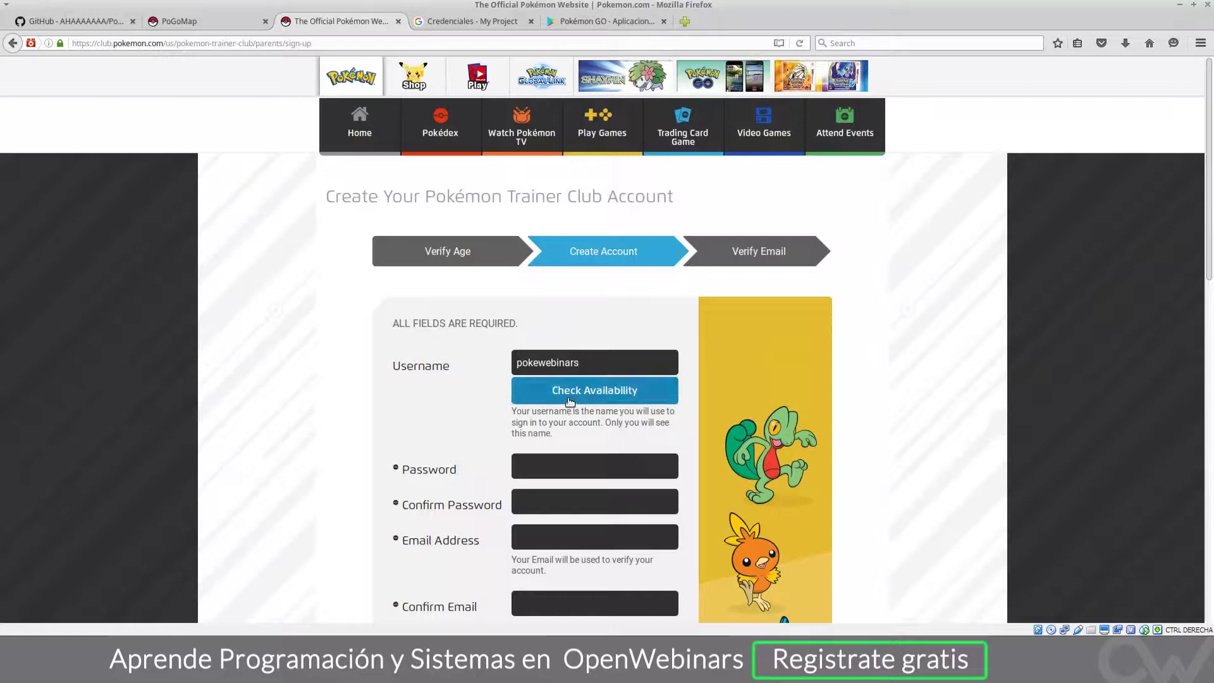
click(568, 397)
scroll(586, 465, down, 1)
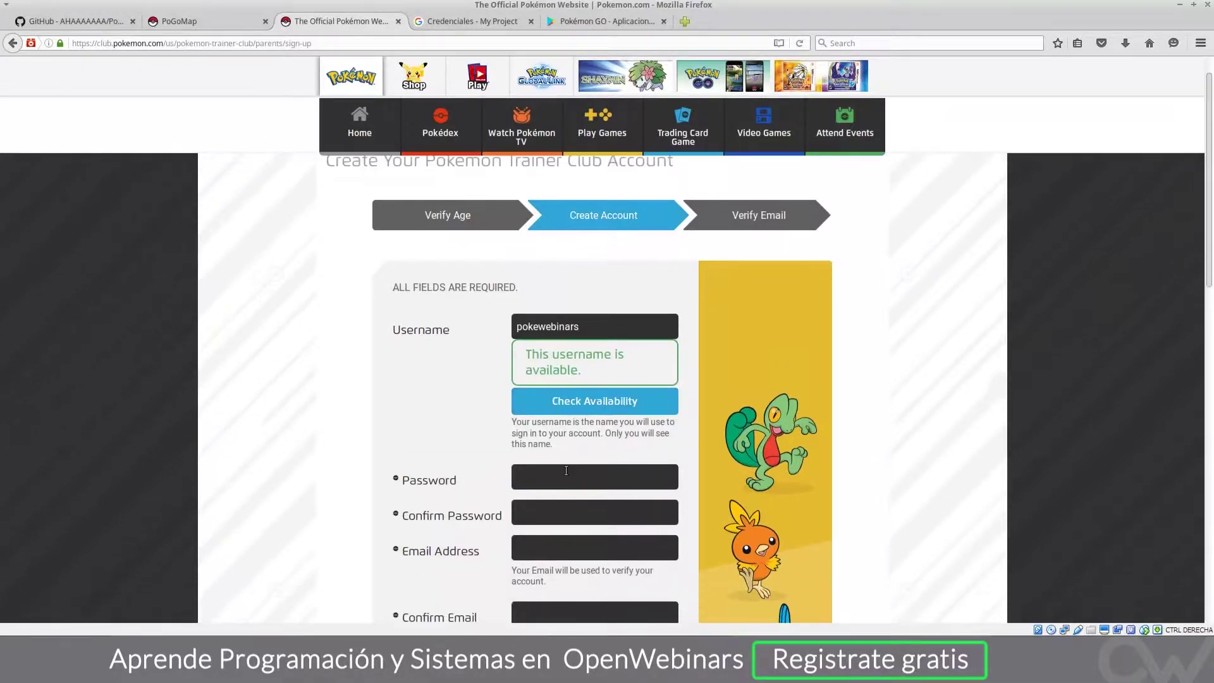
Step: Enter the account password in both the Password and Confirm Password fields
click(563, 476)
text(********)
key(Tab)
text(********)
double_click(563, 477)
click(564, 477)
double_click(564, 477)
click(526, 541)
text(in)
double_click(530, 469)
text(*******)
double_click(538, 522)
text(*******)
Step: Enter the account email address and copy it into the Confirm Email field
click(535, 547)
key(BackSpace)
key(BackSpace)
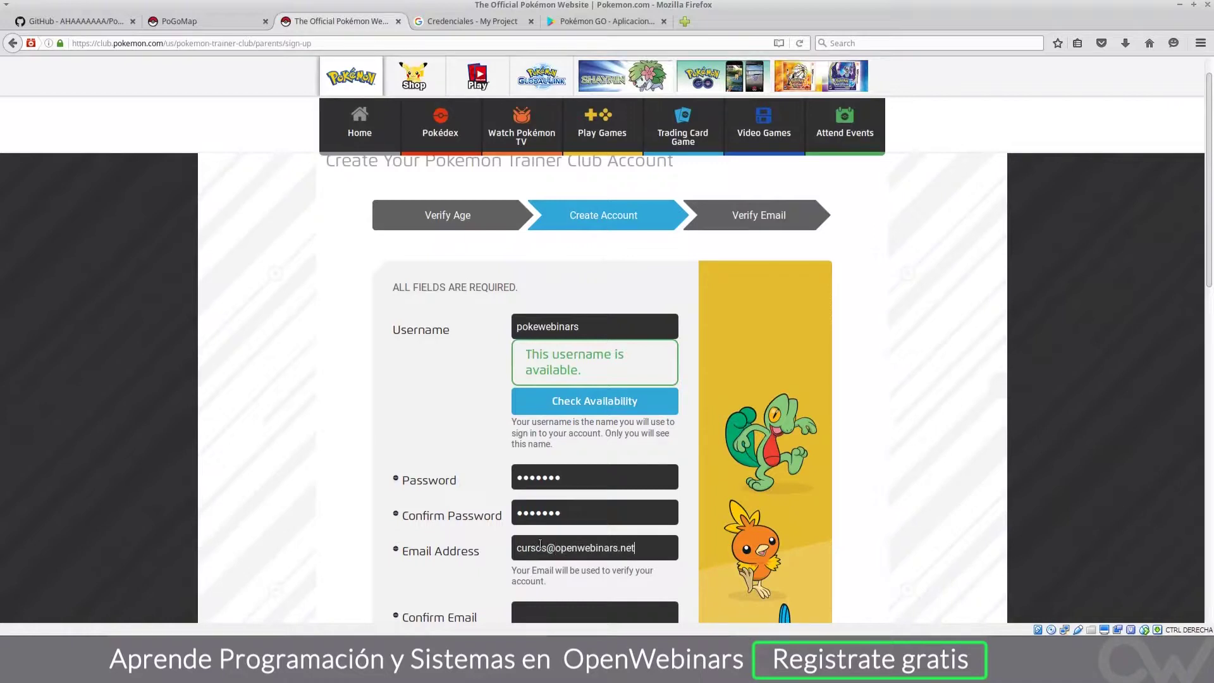
scroll(553, 535, down, 1)
scroll(553, 534, down, 2)
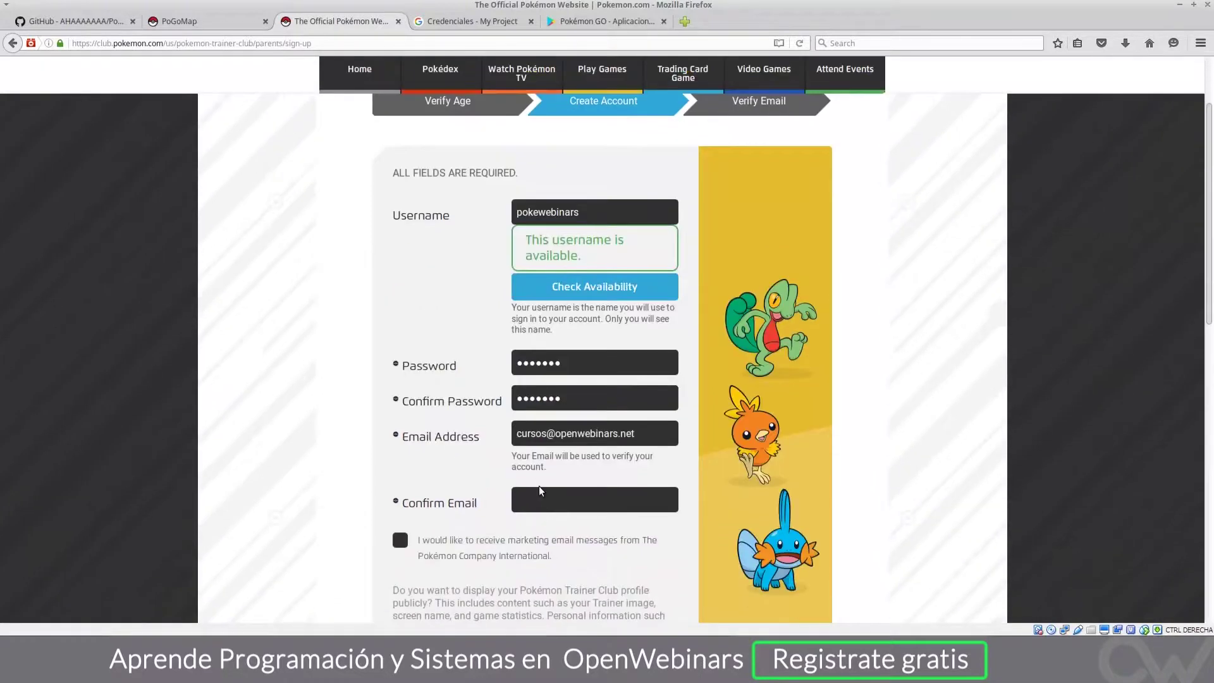
triple_click(533, 434)
key(ctrl+c)
key(Tab)
key(ctrl+v)
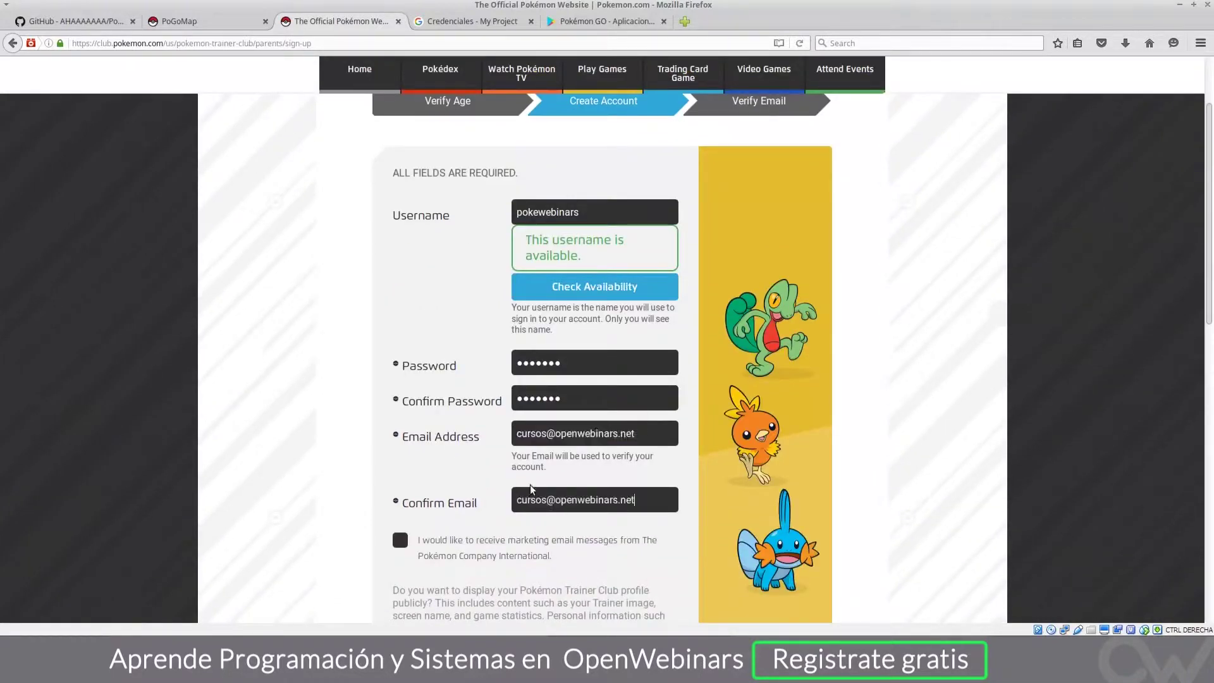
scroll(533, 488, down, 2)
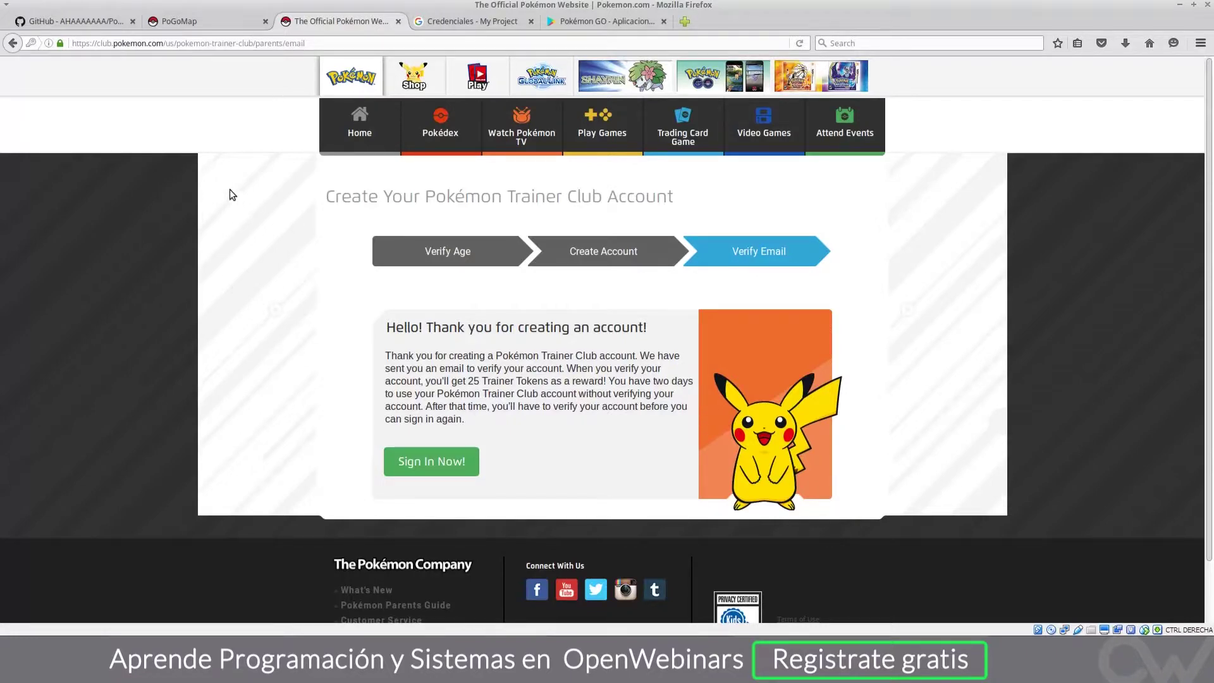
Step: In the terminal, go up to the PokemonGo-Map folder with cd .. and clear the screen
key(alt+Tab)
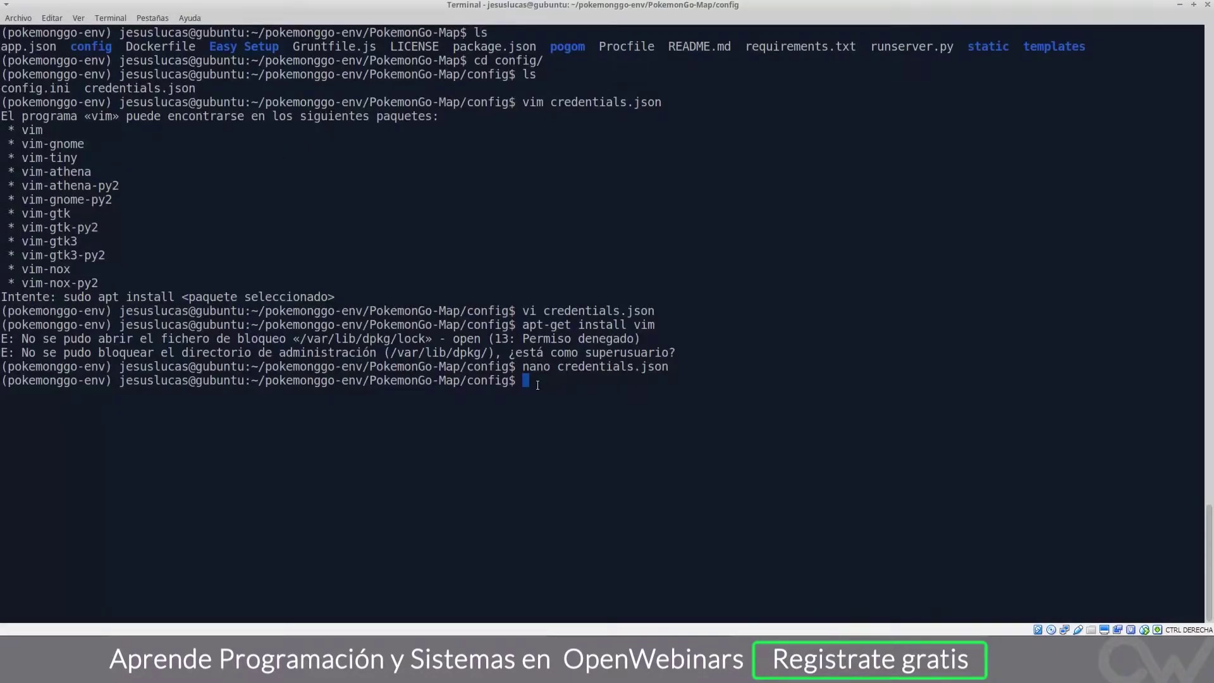
text(cd ..)
key(Return)
key(ctrl+l)
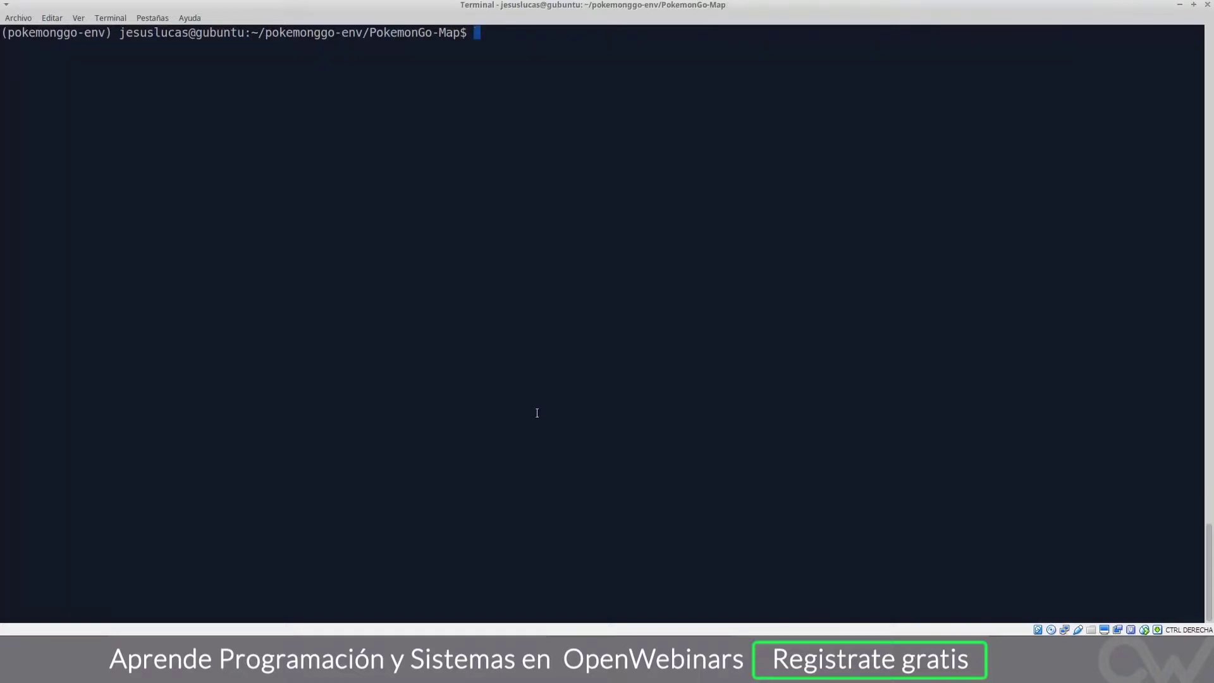
double_click(387, 37)
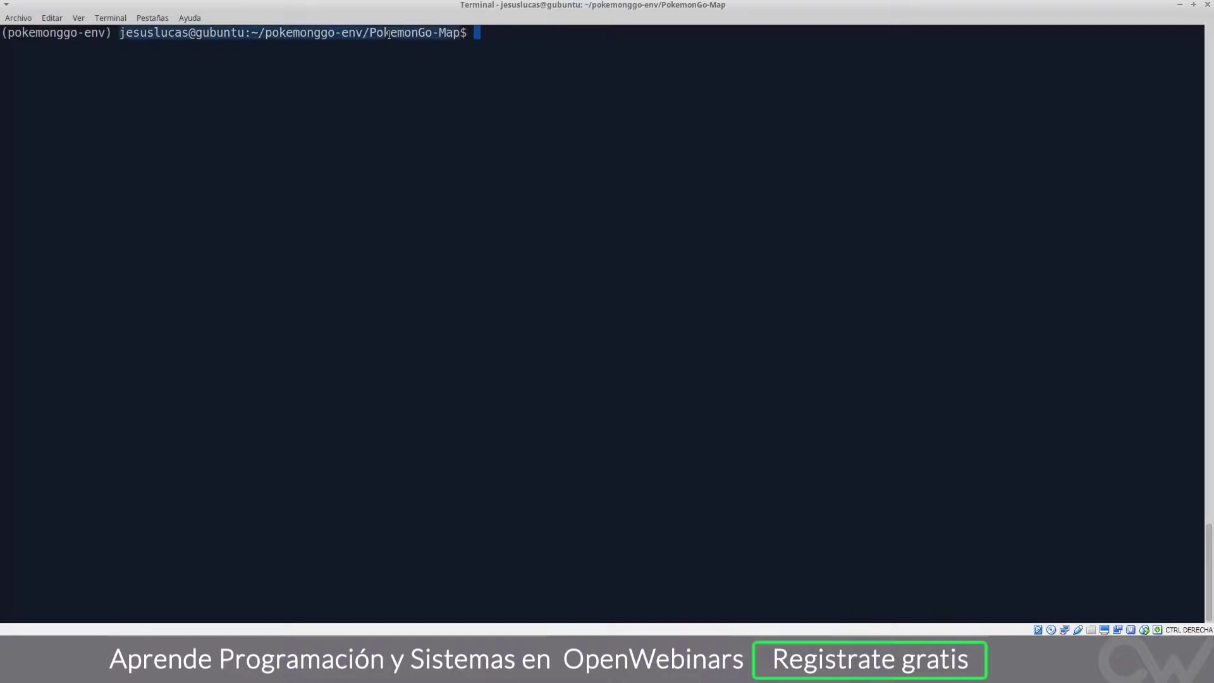
click(484, 80)
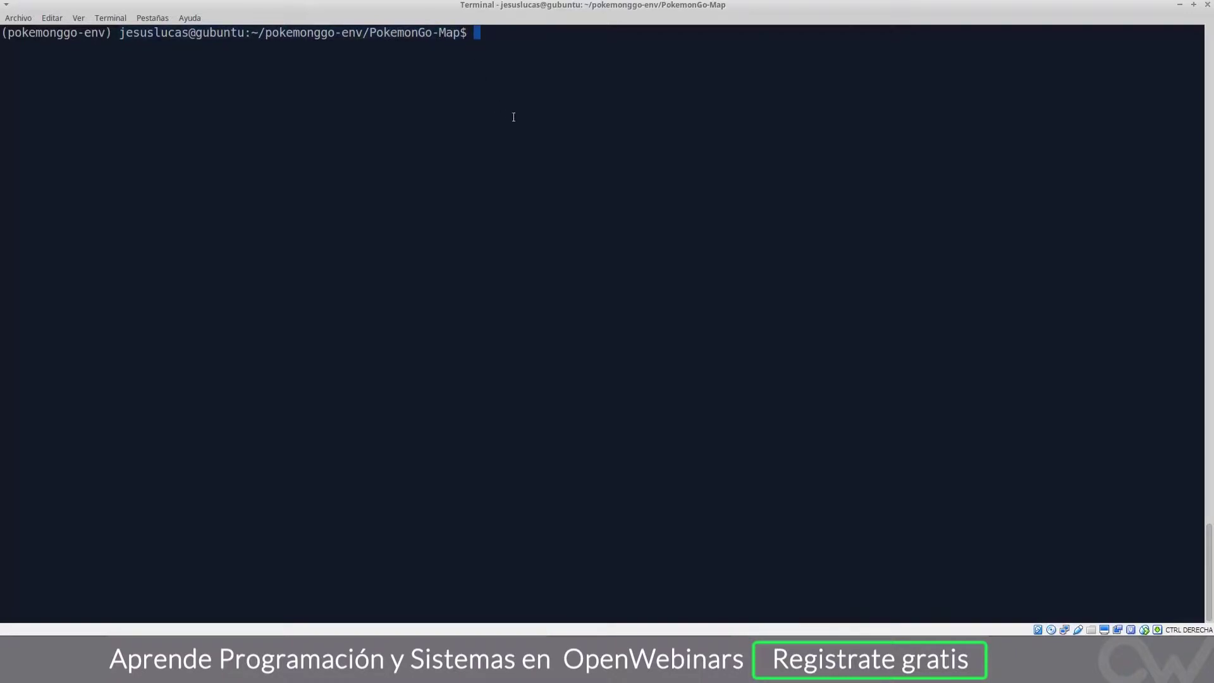
key(Return)
key(Return)
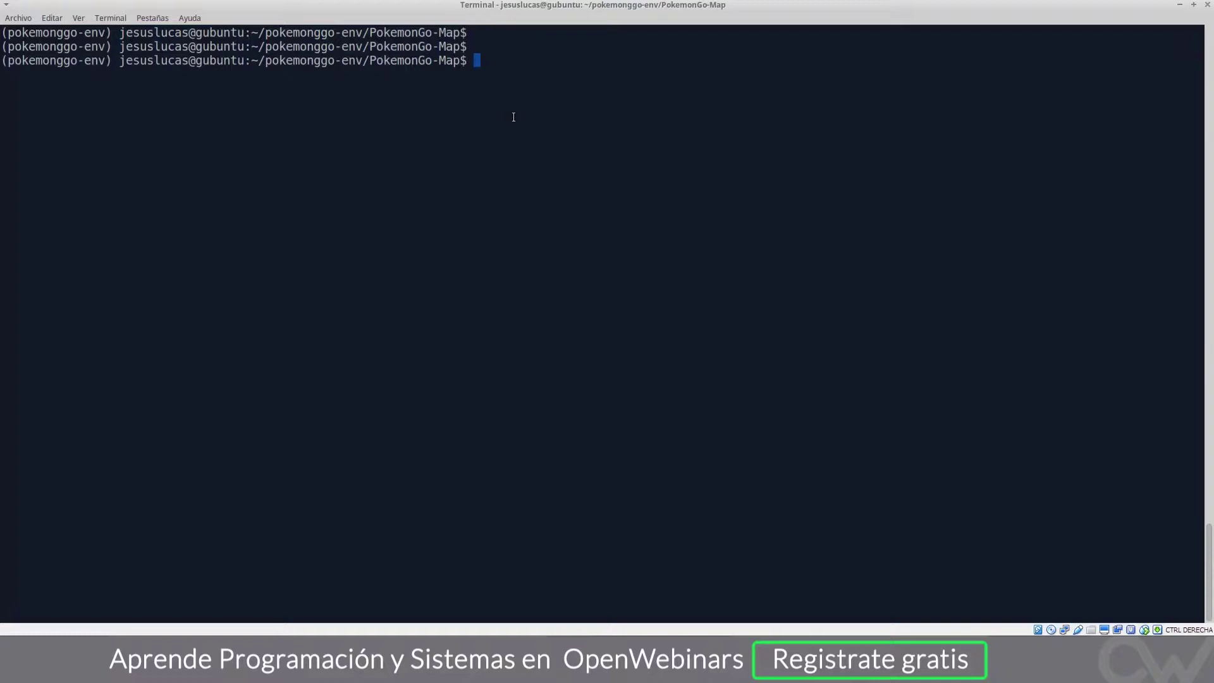
drag(119, 60, 120, 62)
click(120, 63)
Step: List the project folder's files to locate runserver.py
text(py)
key(BackSpace)
key(BackSpace)
text(ls)
key(Return)
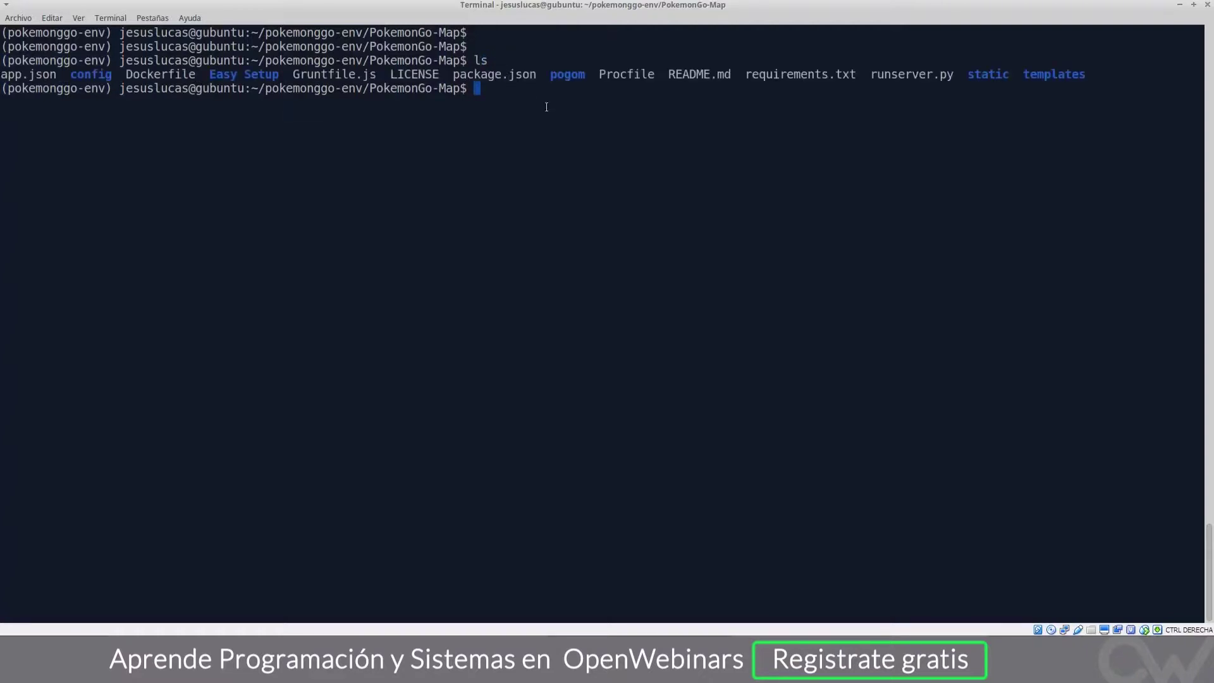
double_click(900, 73)
click(718, 113)
Step: Run python runserver.py without arguments and paste the command onto a fresh prompt
text(python run)
key(Tab)
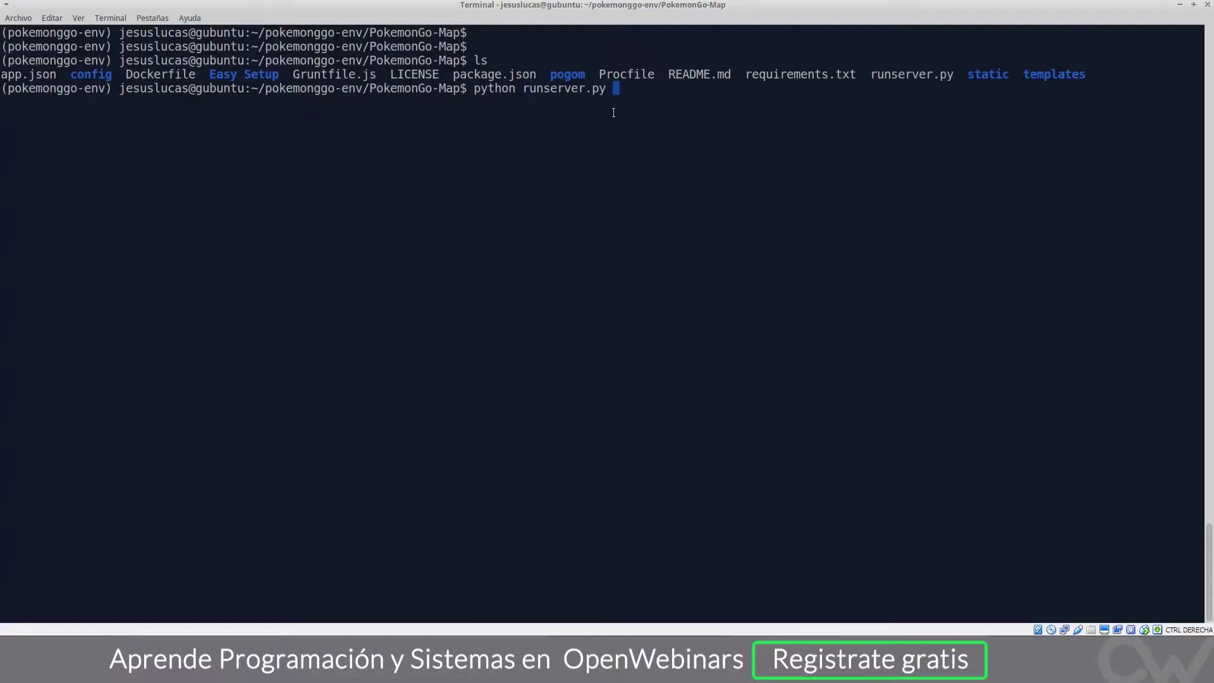
key(Return)
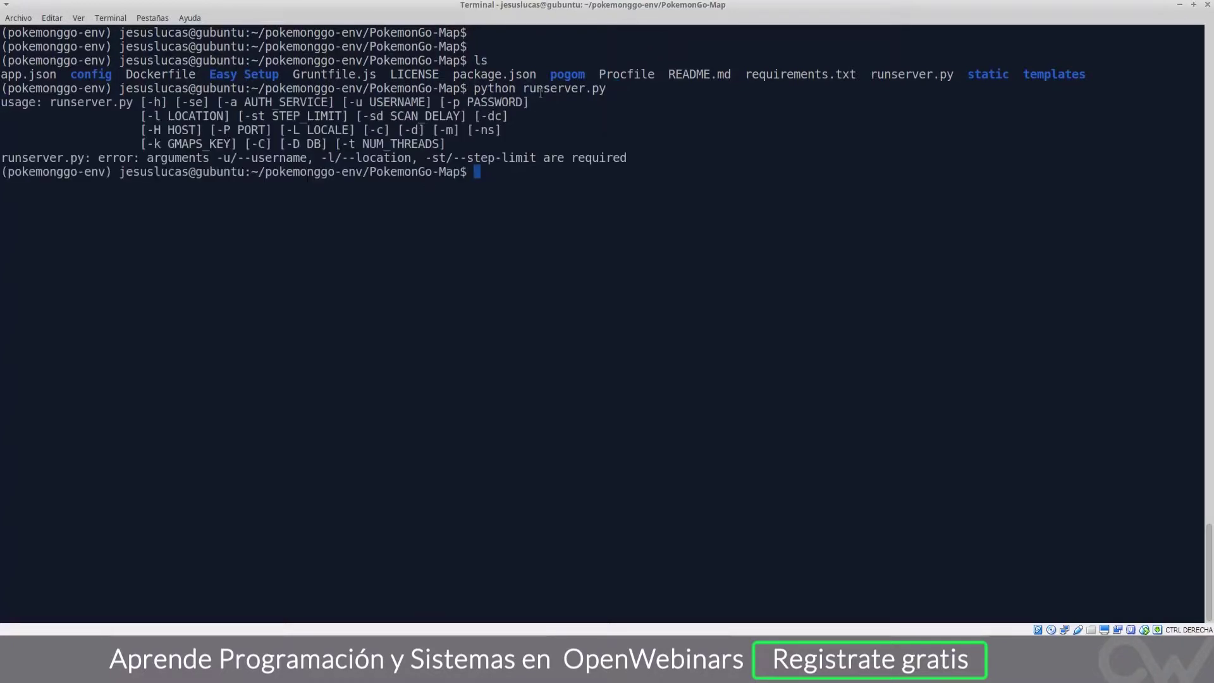
drag(476, 88, 607, 89)
click(193, 108)
key(Return)
key(Return)
key(Return)
key(Return)
key(Return)
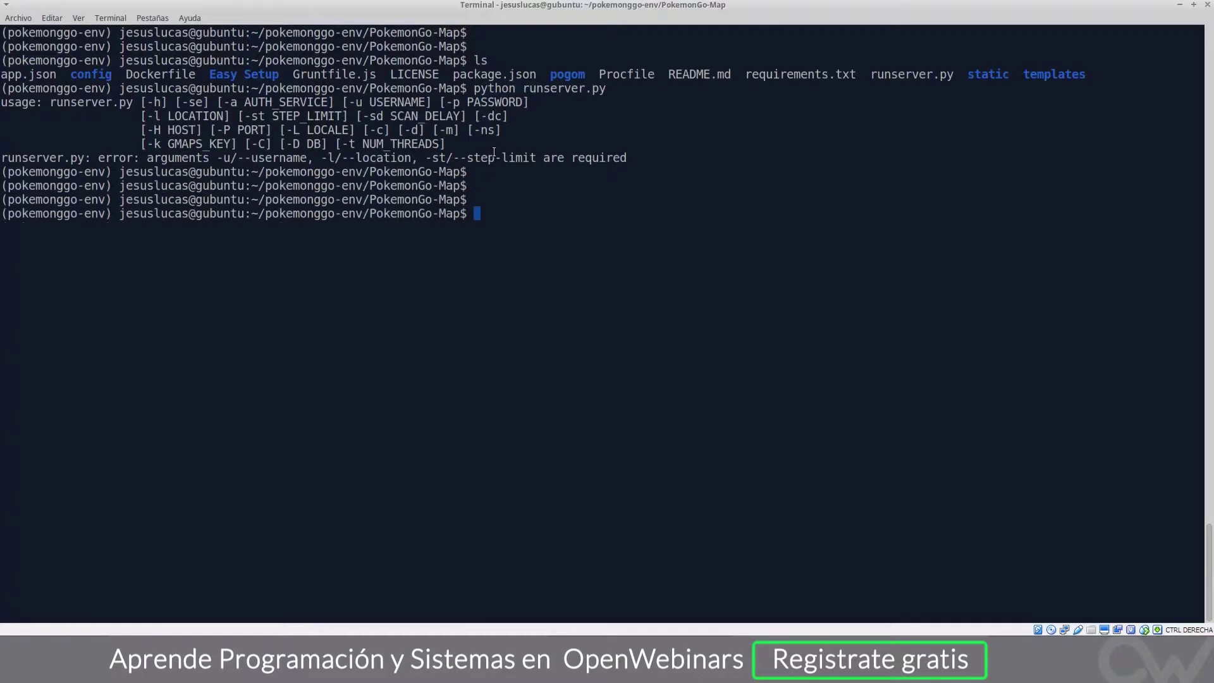
middle_click(494, 152)
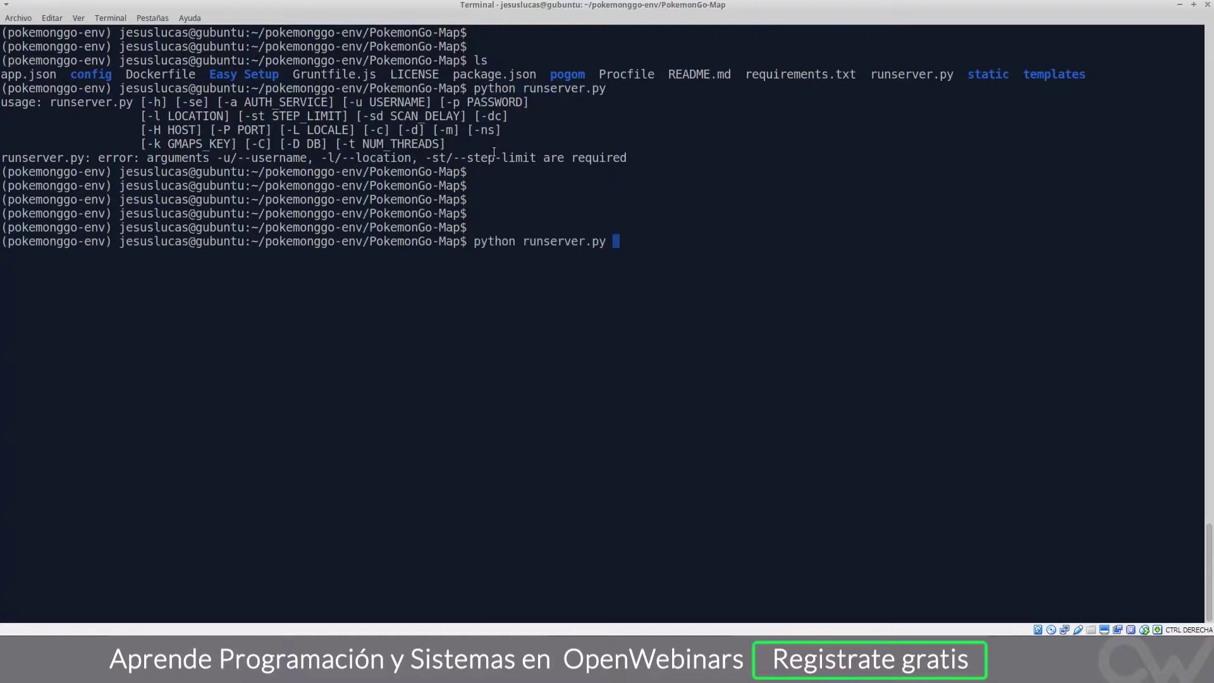
double_click(278, 105)
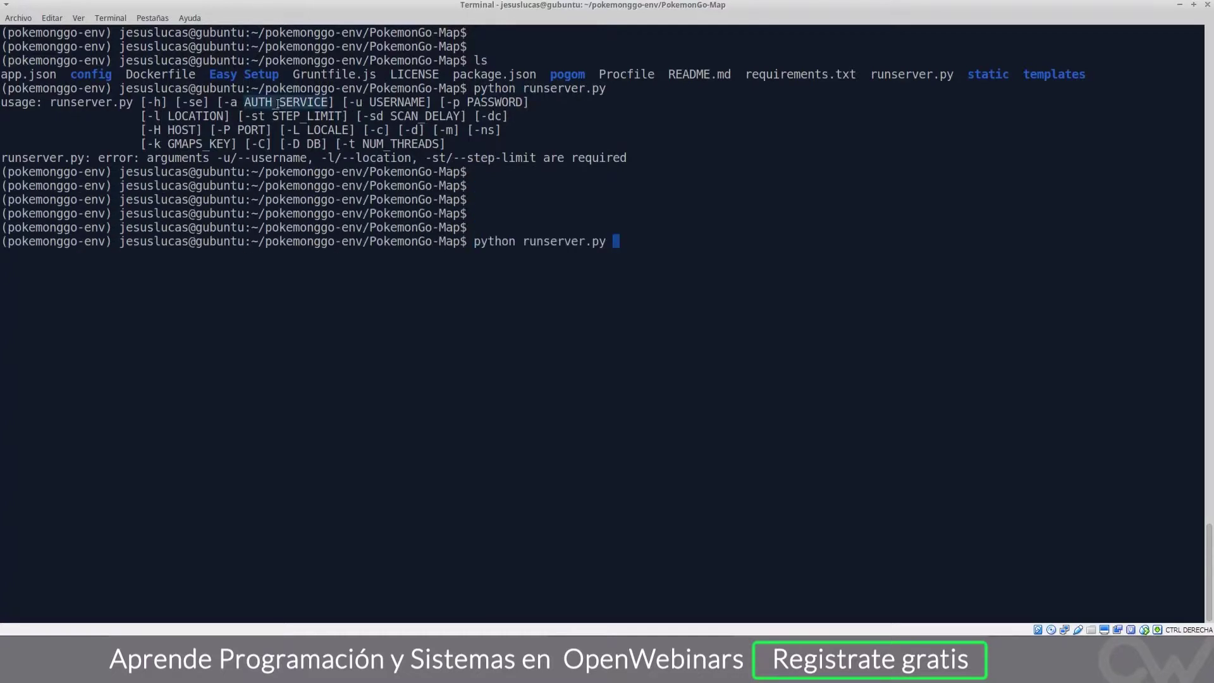
drag(223, 102, 330, 98)
click(194, 371)
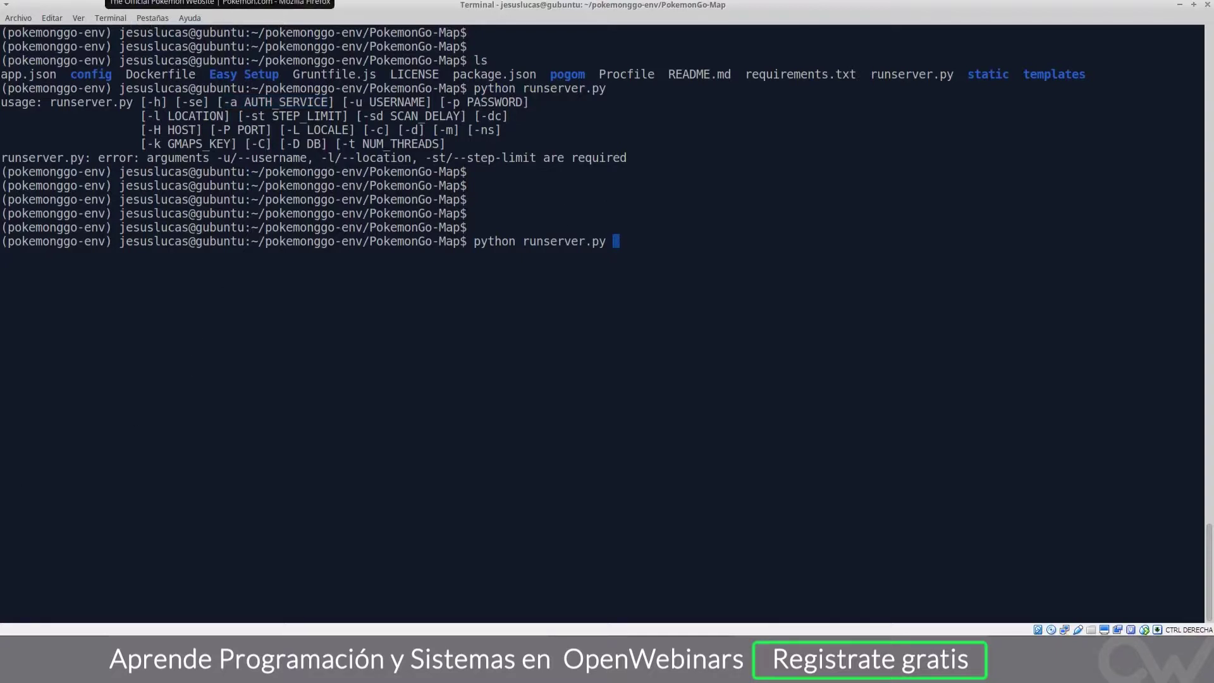
Step: Open the PokemonGo-Map wiki by appending /wiki to the GitHub repository URL
click(220, 3)
click(88, 20)
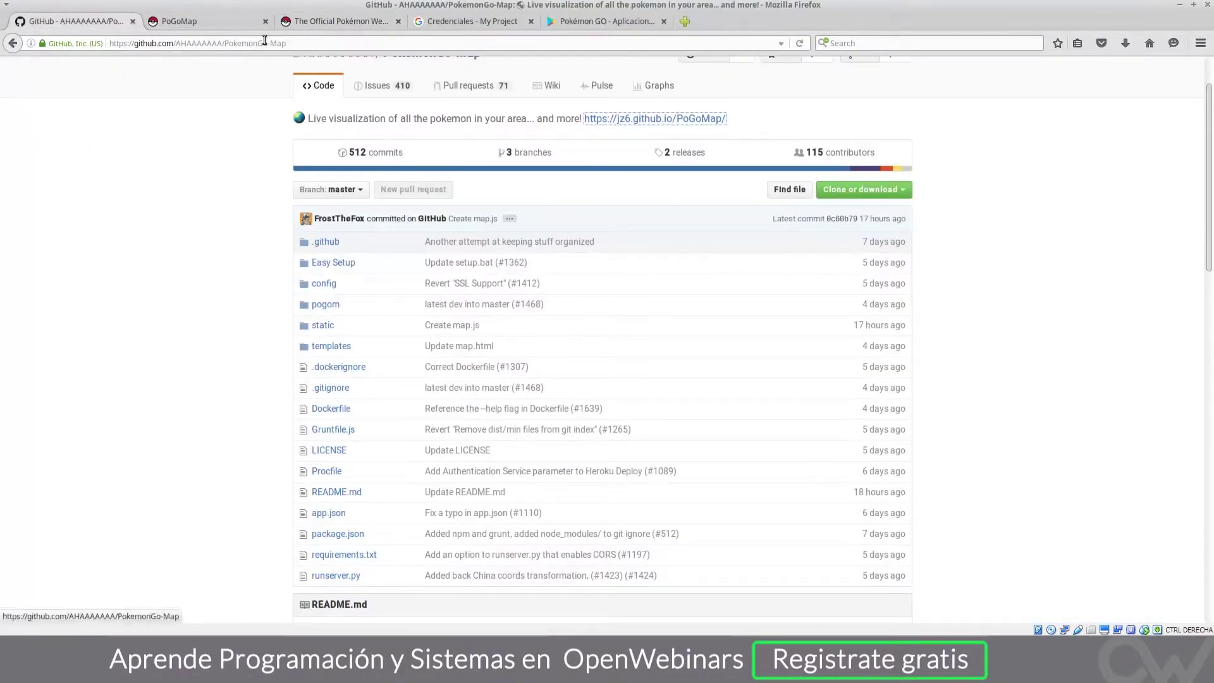
click(314, 44)
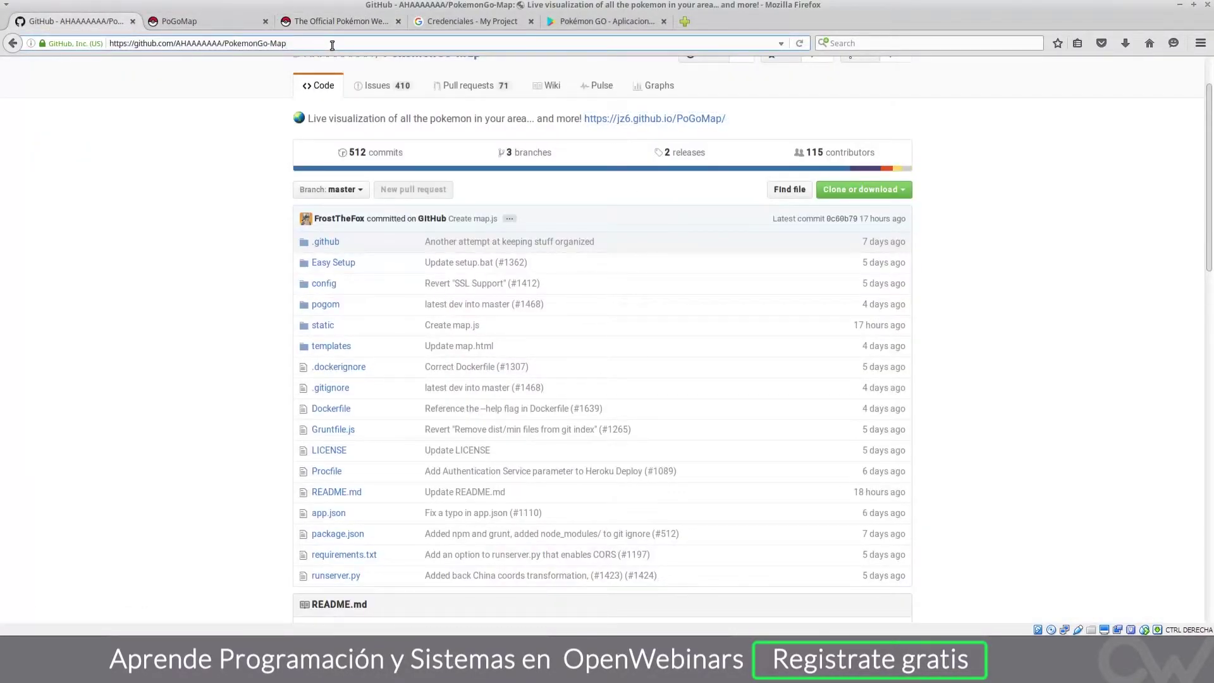
text(/wiki)
key(Return)
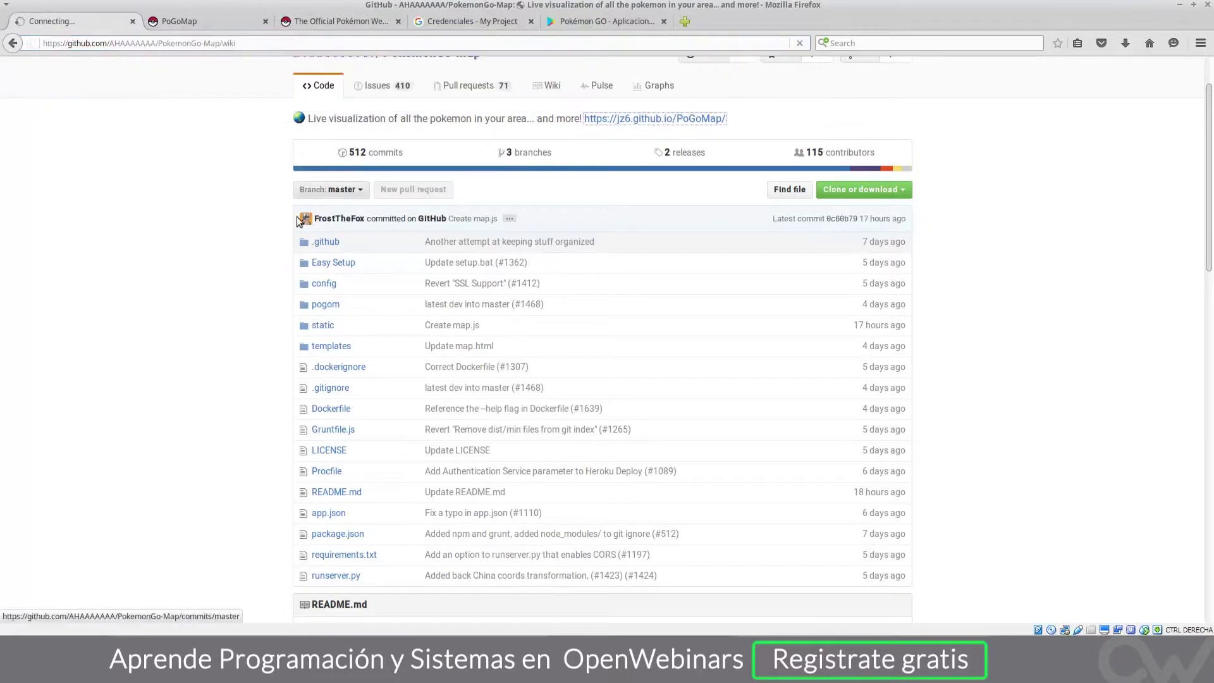
Step: Scroll to the runserver.py options, noting the username, password, location and step arguments
scroll(389, 228, down, 5)
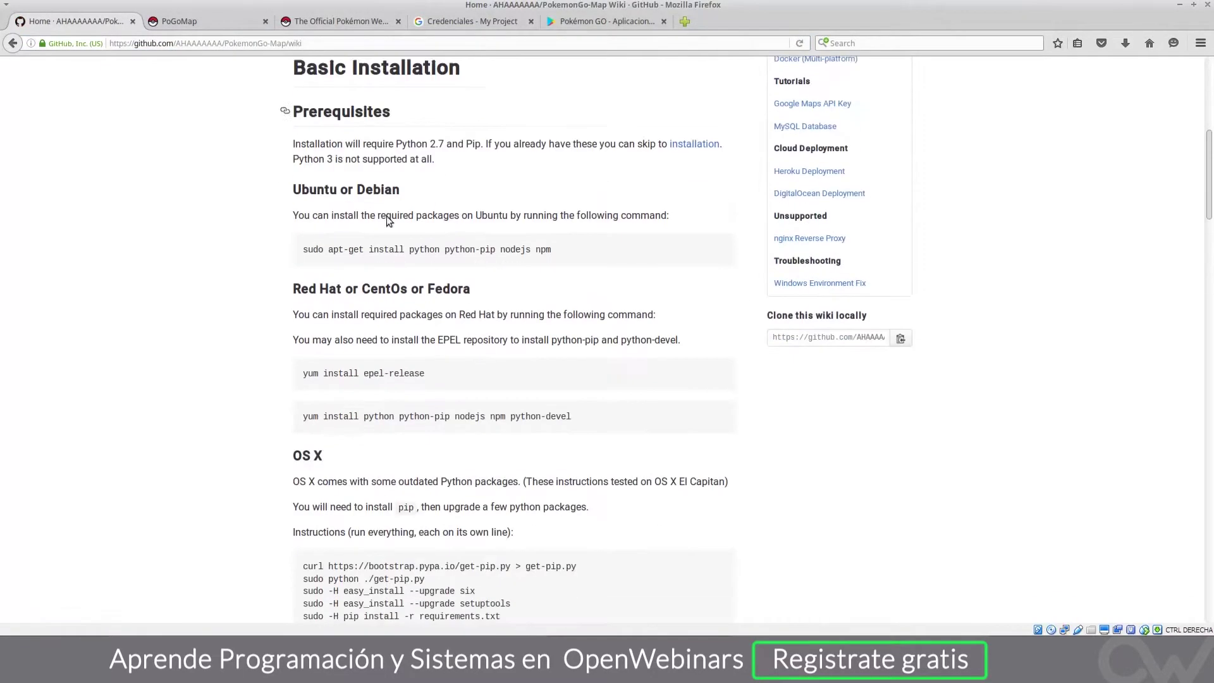
scroll(386, 215, down, 3)
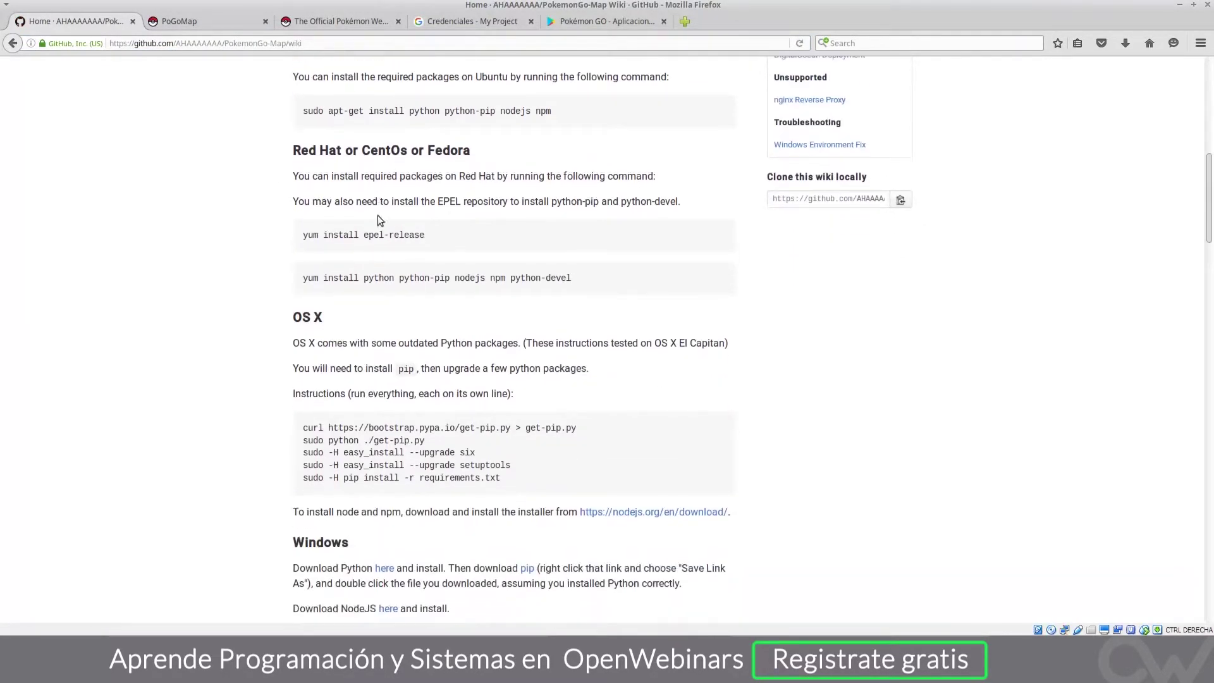
scroll(377, 219, down, 18)
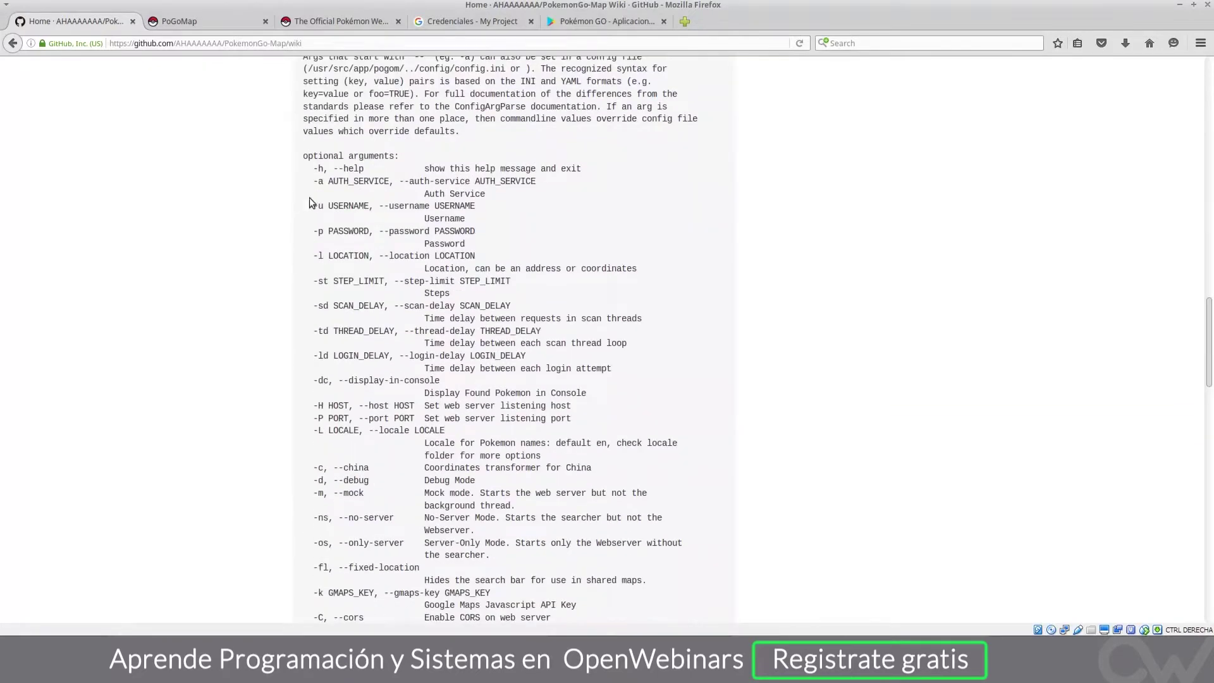
drag(324, 182, 368, 288)
click(368, 297)
scroll(542, 384, down, 4)
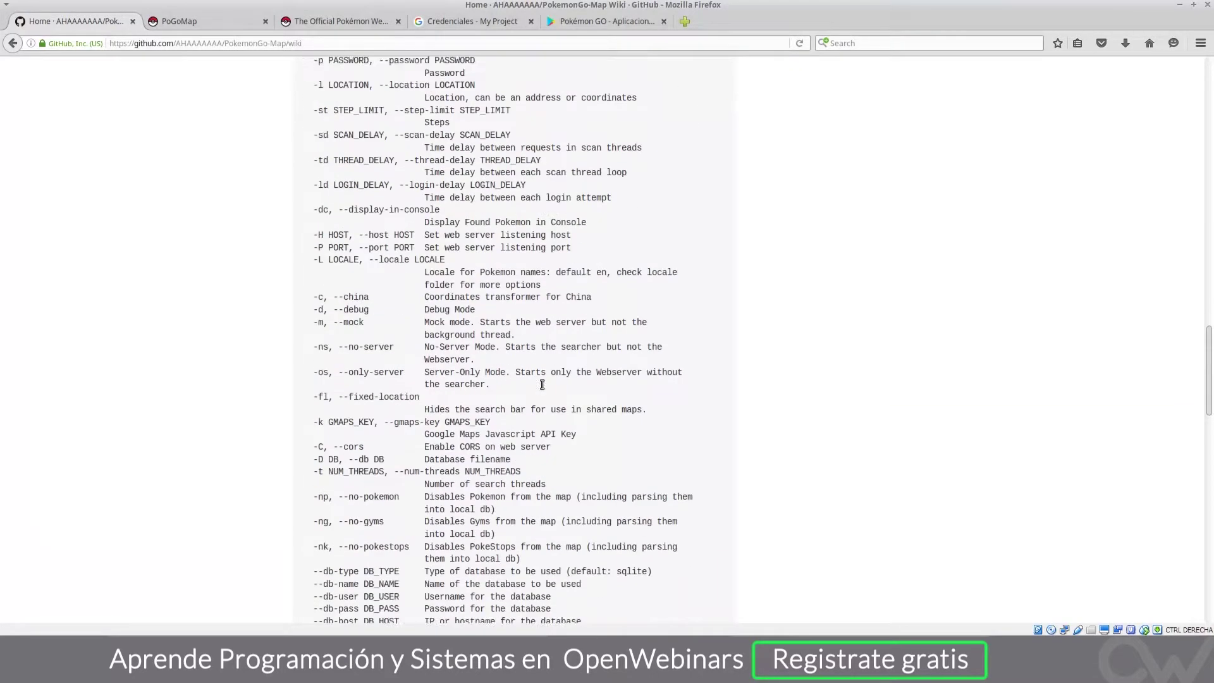
scroll(542, 384, down, 6)
scroll(542, 384, up, 13)
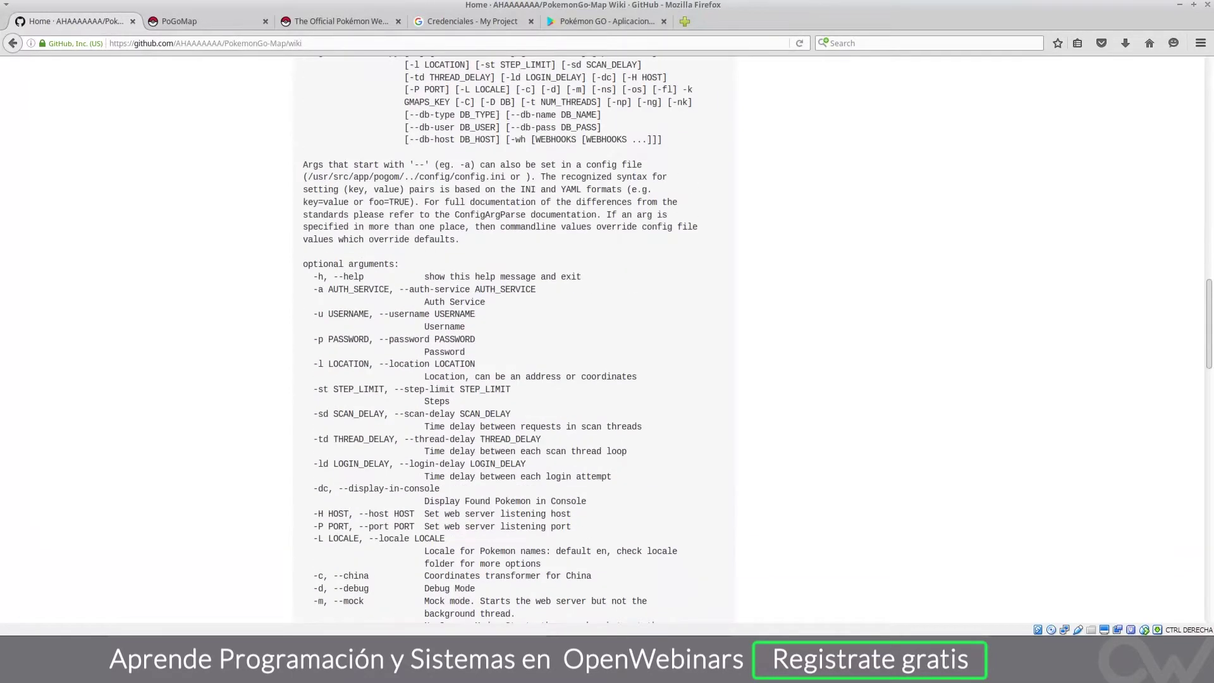
scroll(542, 384, down, 3)
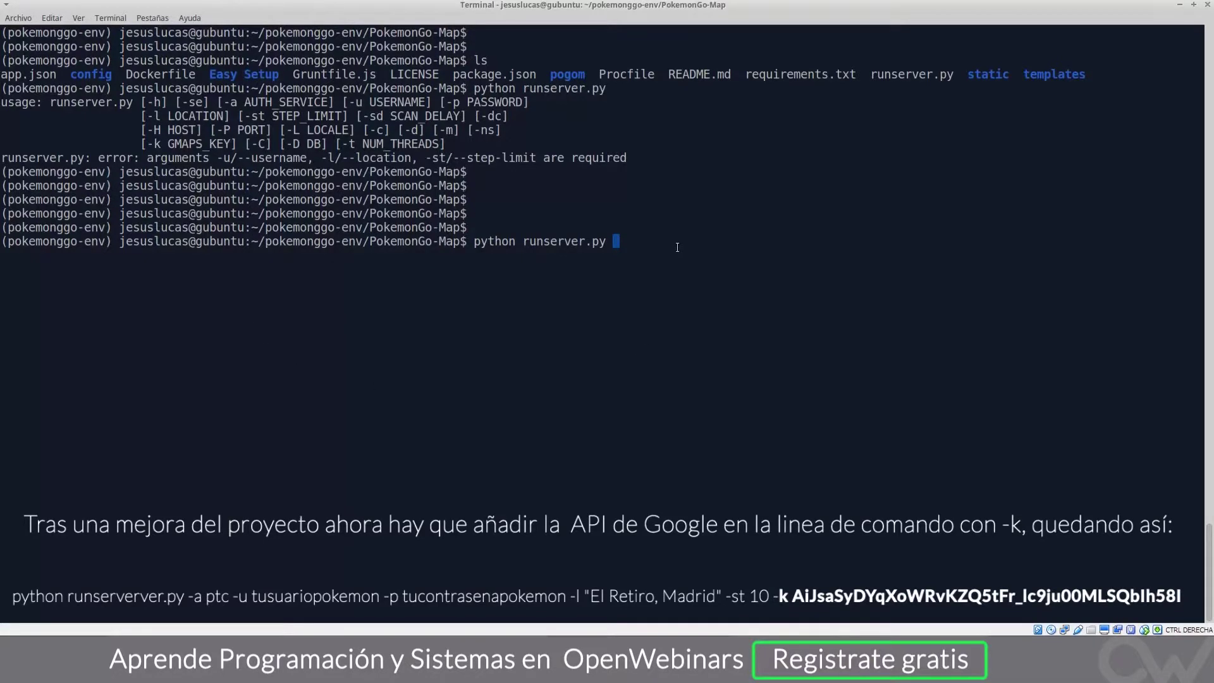
Step: Add the trainer username after -u and the account password after -p to the server command
text(-u)
double_click(300, 118)
drag(246, 119, 345, 118)
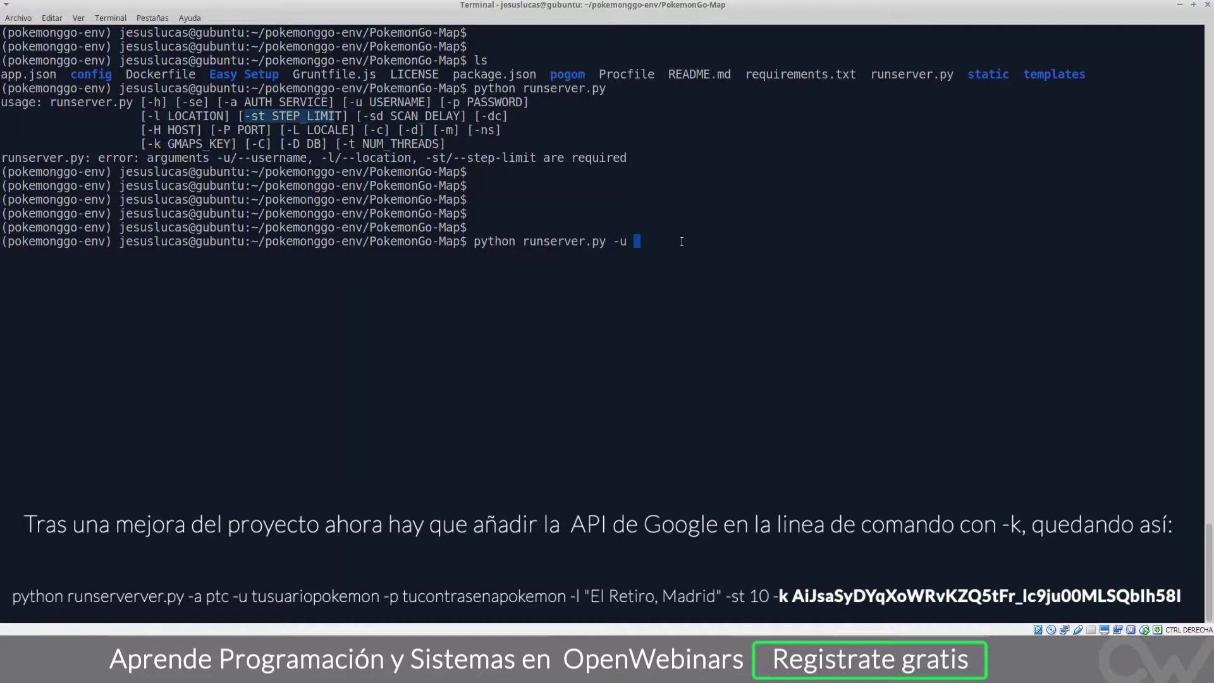
click(650, 245)
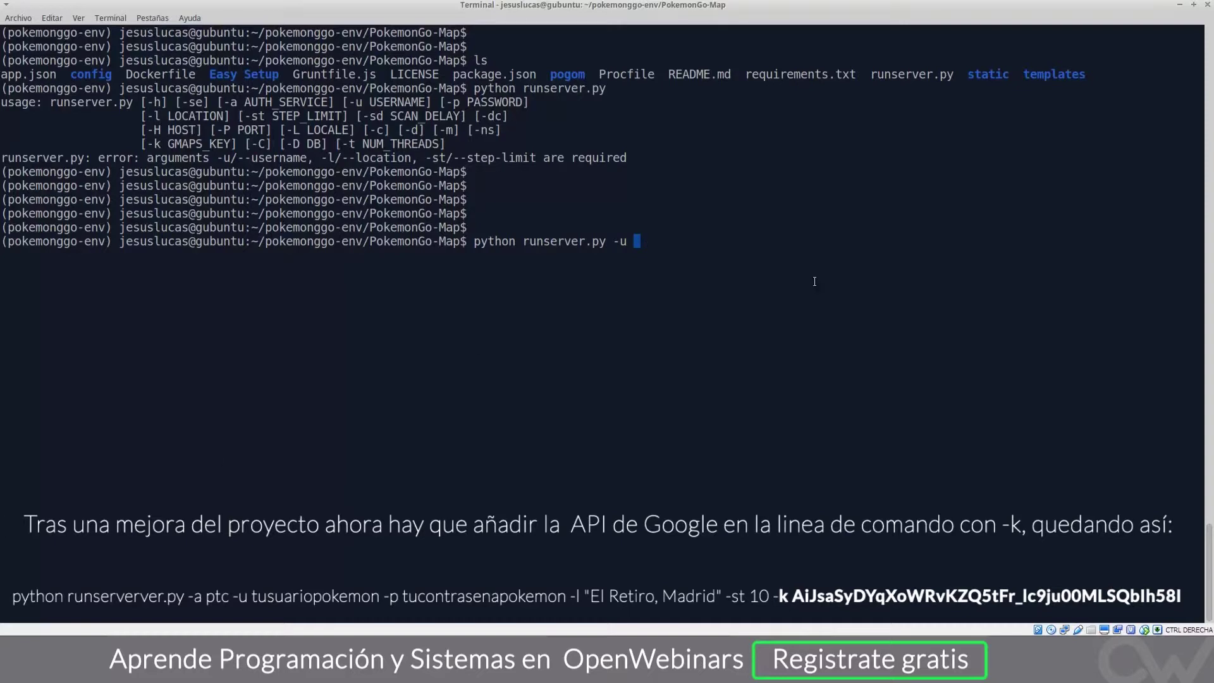
text(pokewebinars)
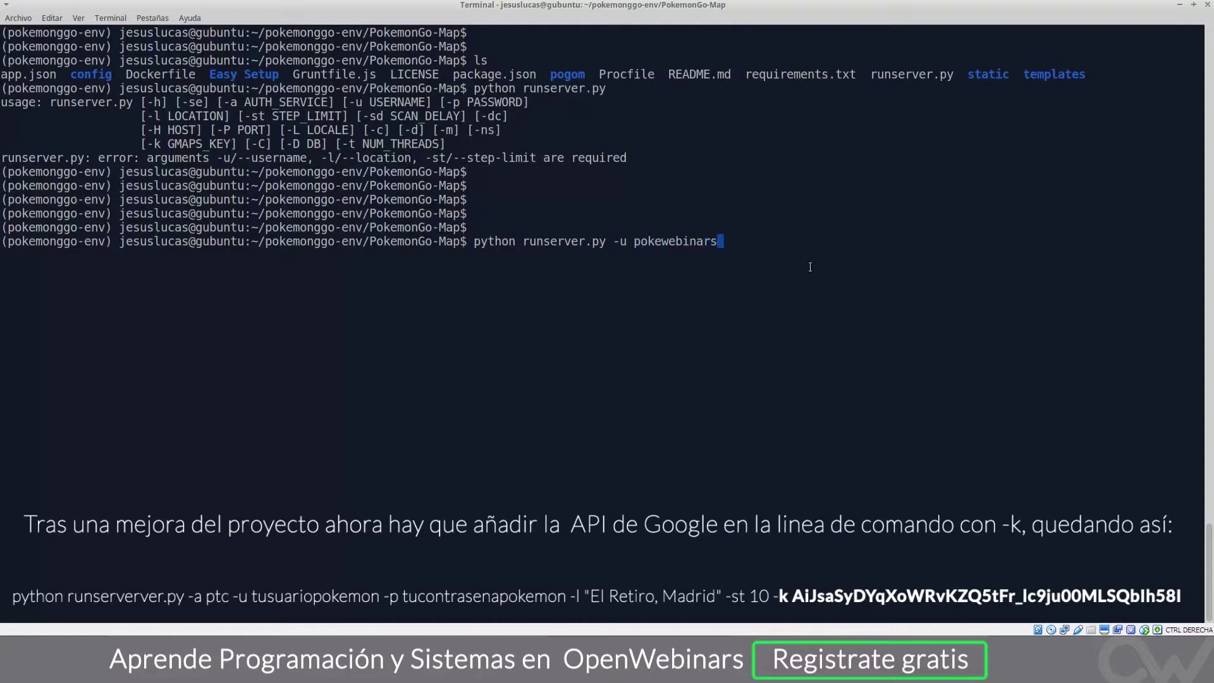
text( -p *******)
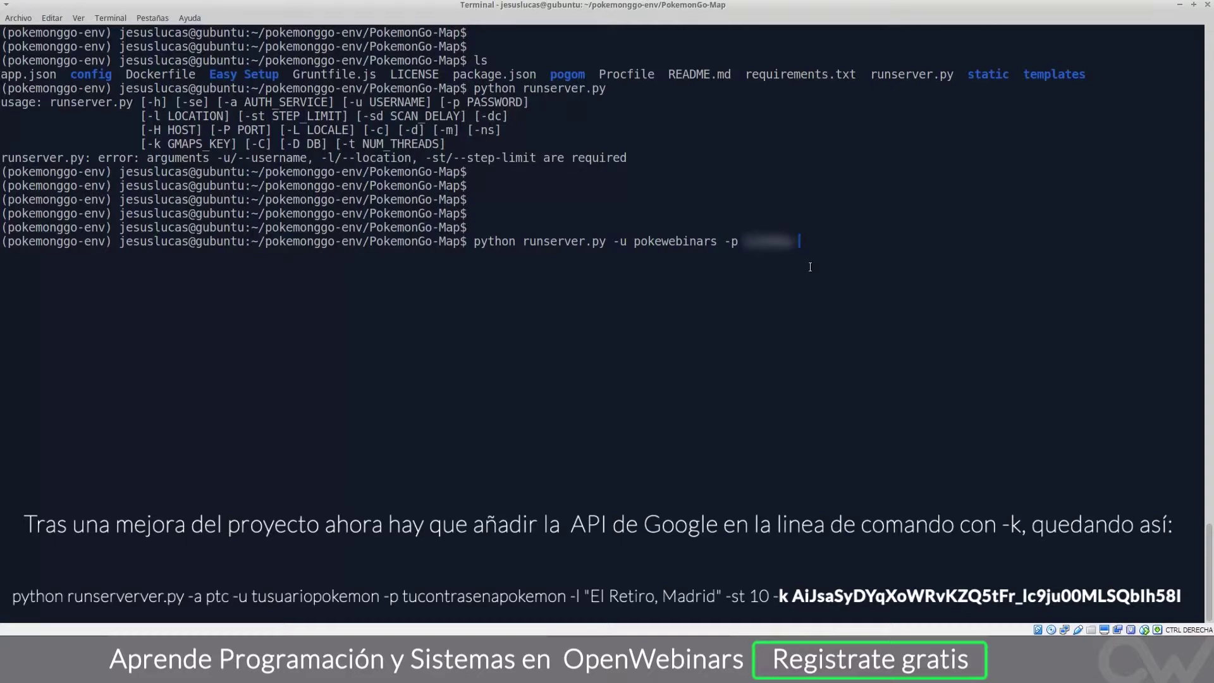
Step: Append location -l "El Retiro, Madrid" and step limit -st 10, then launch the server
text(-l ")
text(Retiro, Madrid)
key(Left)
key(Left)
key(Left)
key(Left)
key(Left)
key(Left)
key(Left)
key(Left)
key(Left)
key(Left)
key(Left)
key(Left)
key(Left)
key(Left)
text(El)
key(End)
text(" )
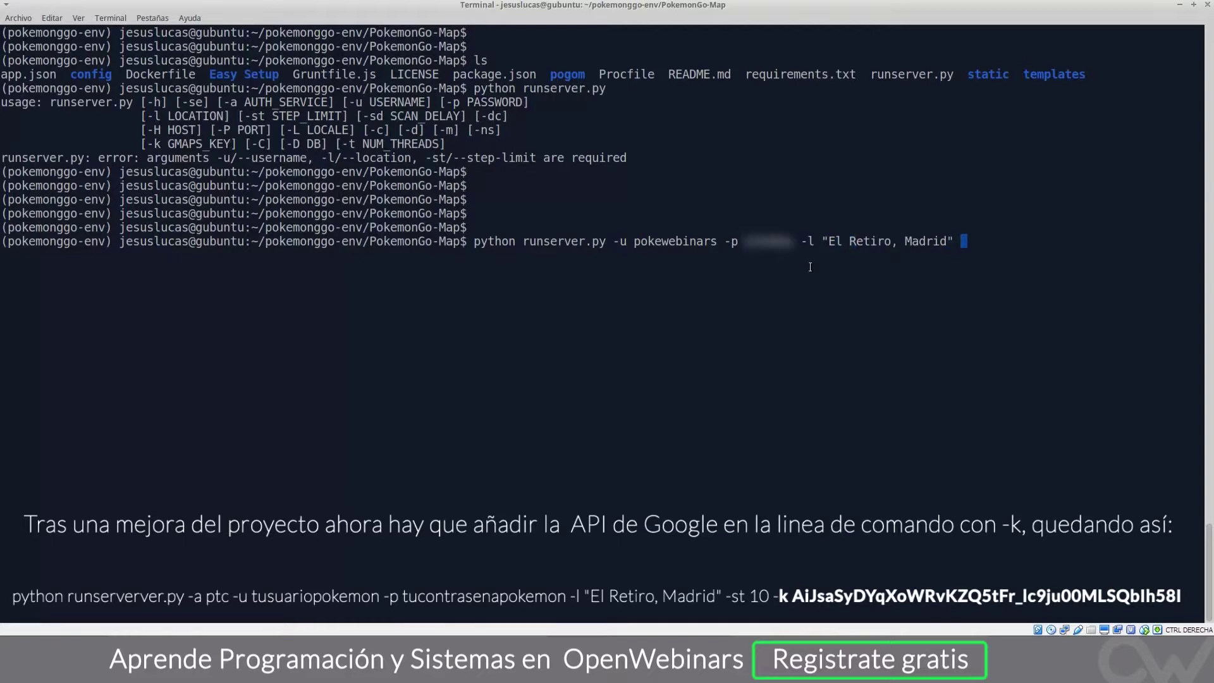
text(-st 10)
key(Return)
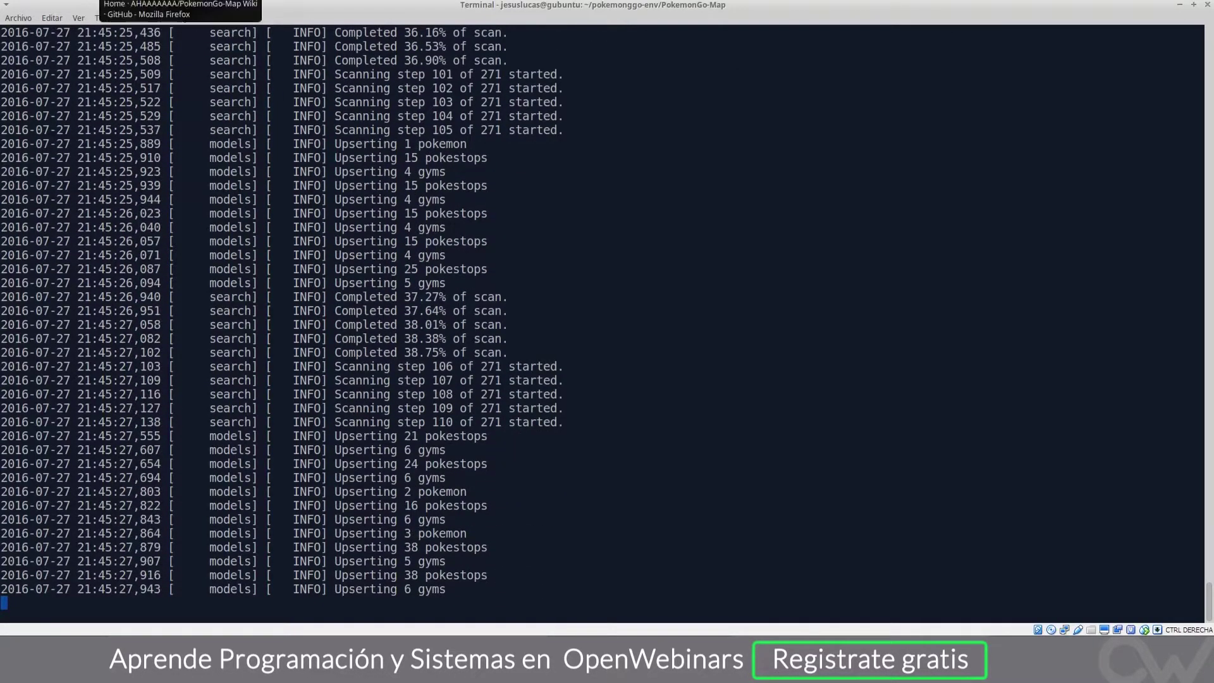
click(103, 4)
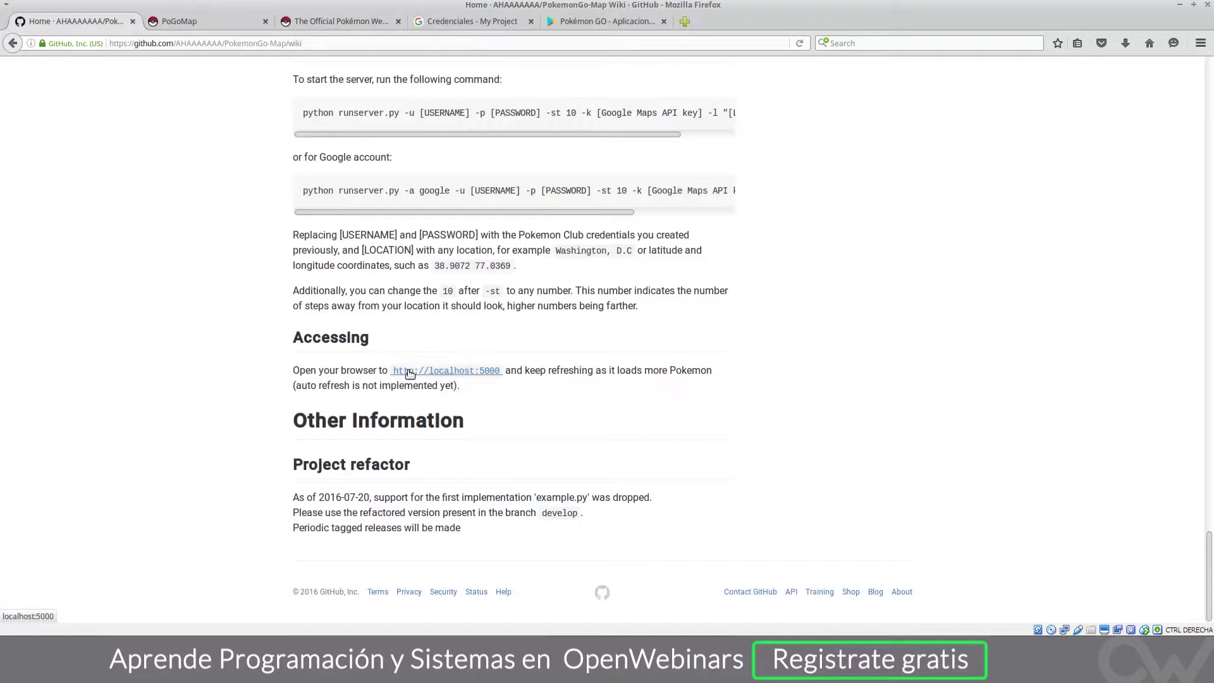
click(482, 374)
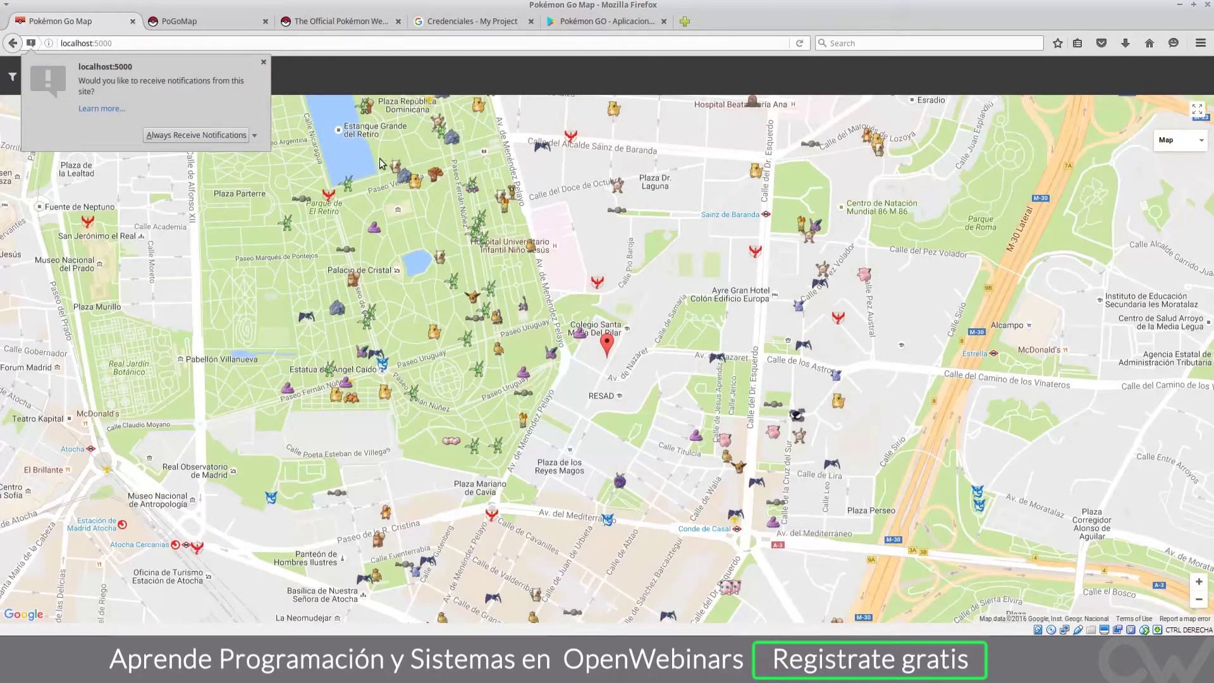
Step: Dismiss the notification request, pan north, and view the Ponyta and Rattata spawn details
click(263, 64)
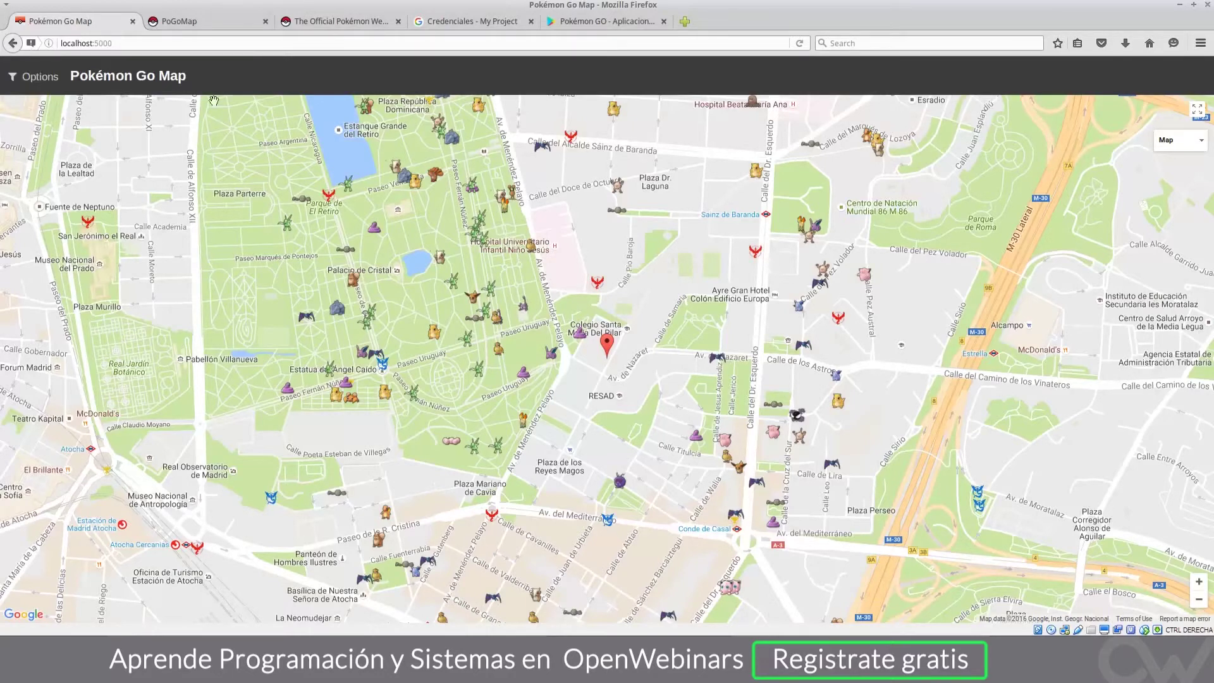
drag(492, 362, 499, 484)
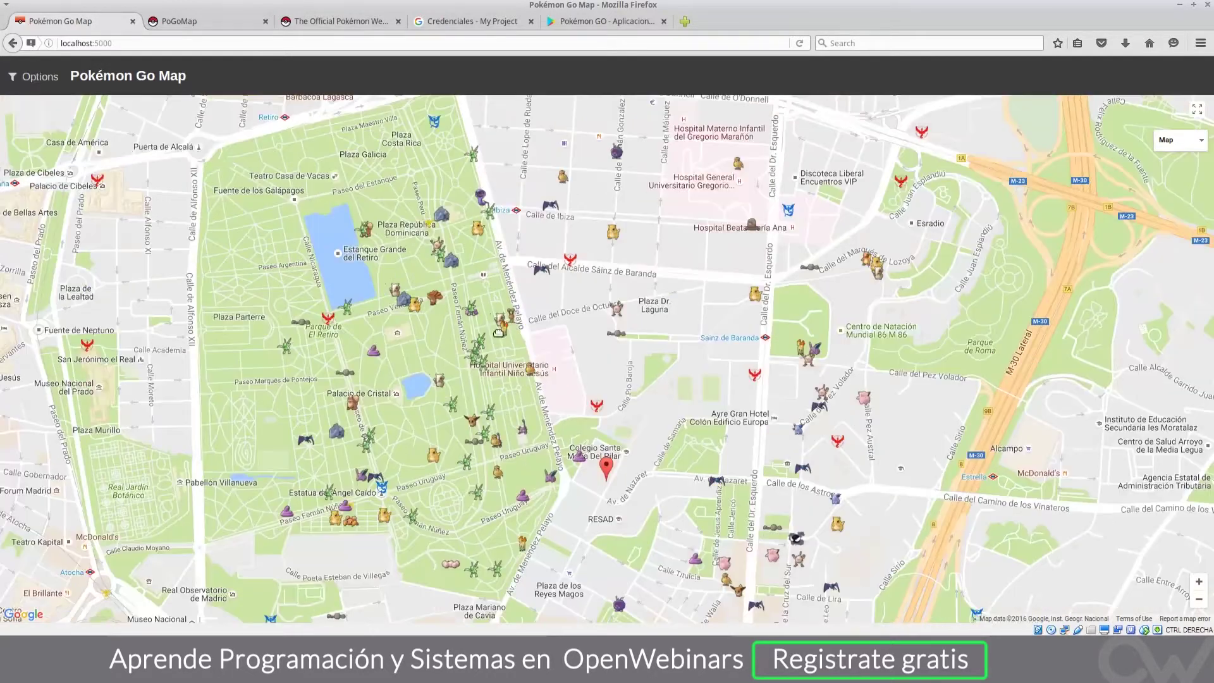
click(498, 335)
scroll(446, 375, down, 2)
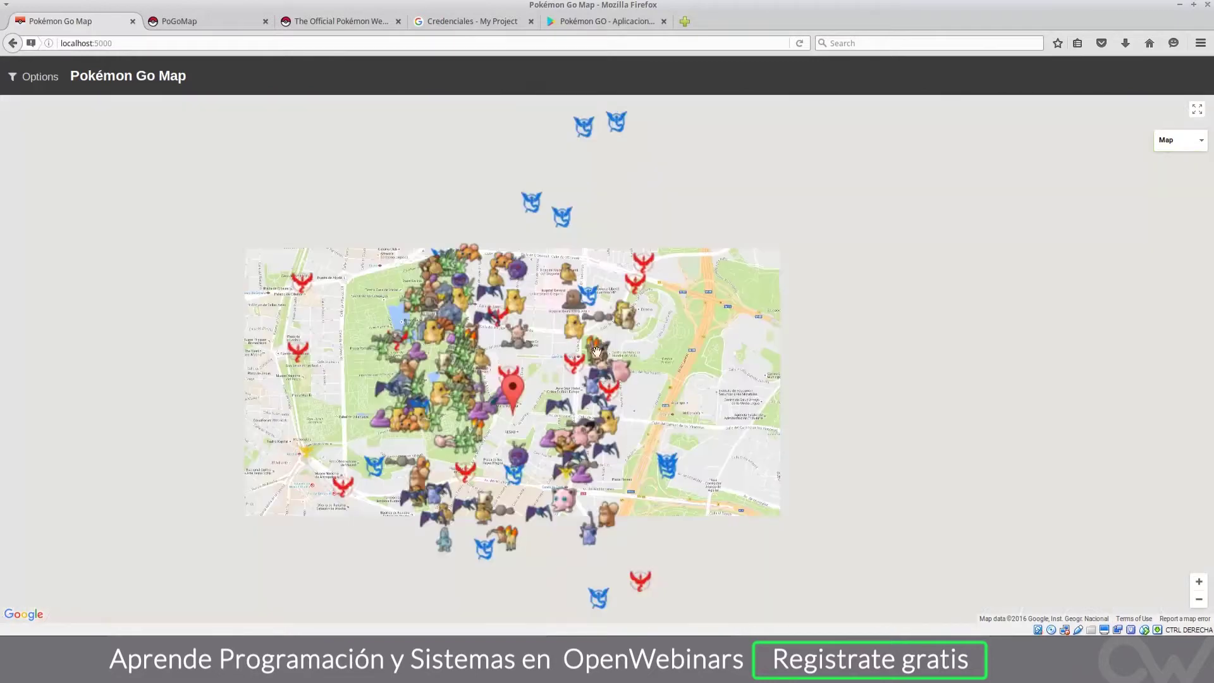
click(483, 365)
scroll(483, 366, up, 2)
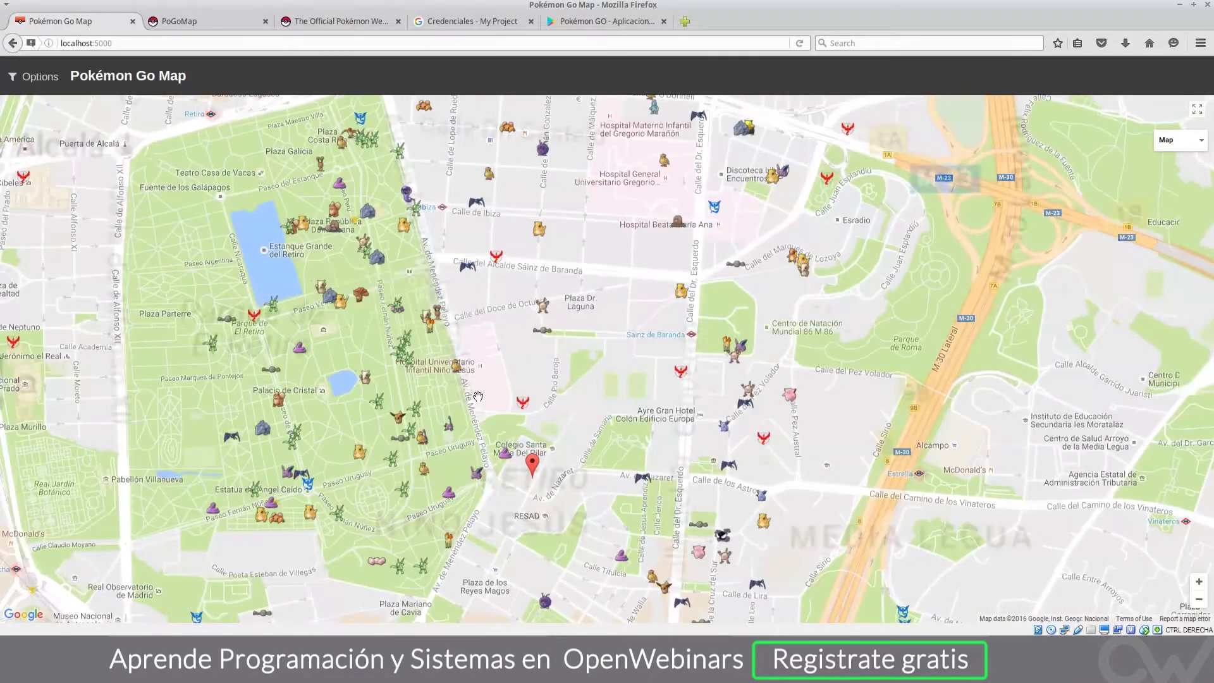
Step: Check the disappearance times of the nearby Ekans and Nidoran spawns
mouse_move(425, 473)
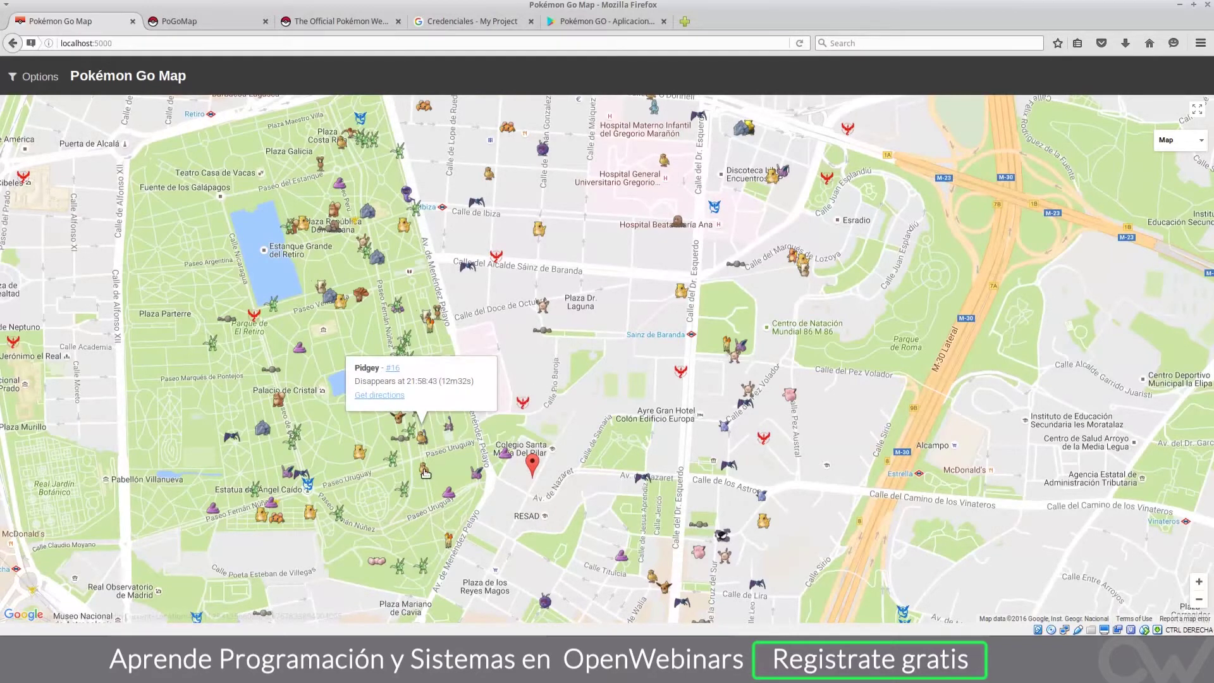
click(453, 500)
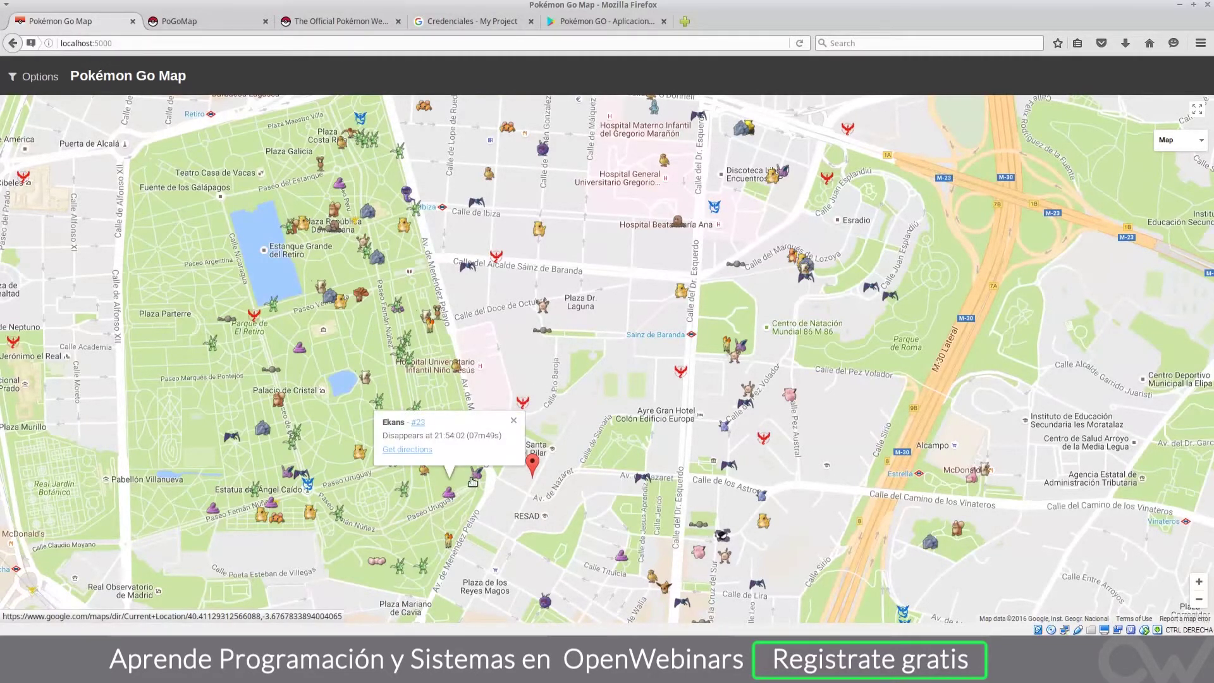
click(479, 475)
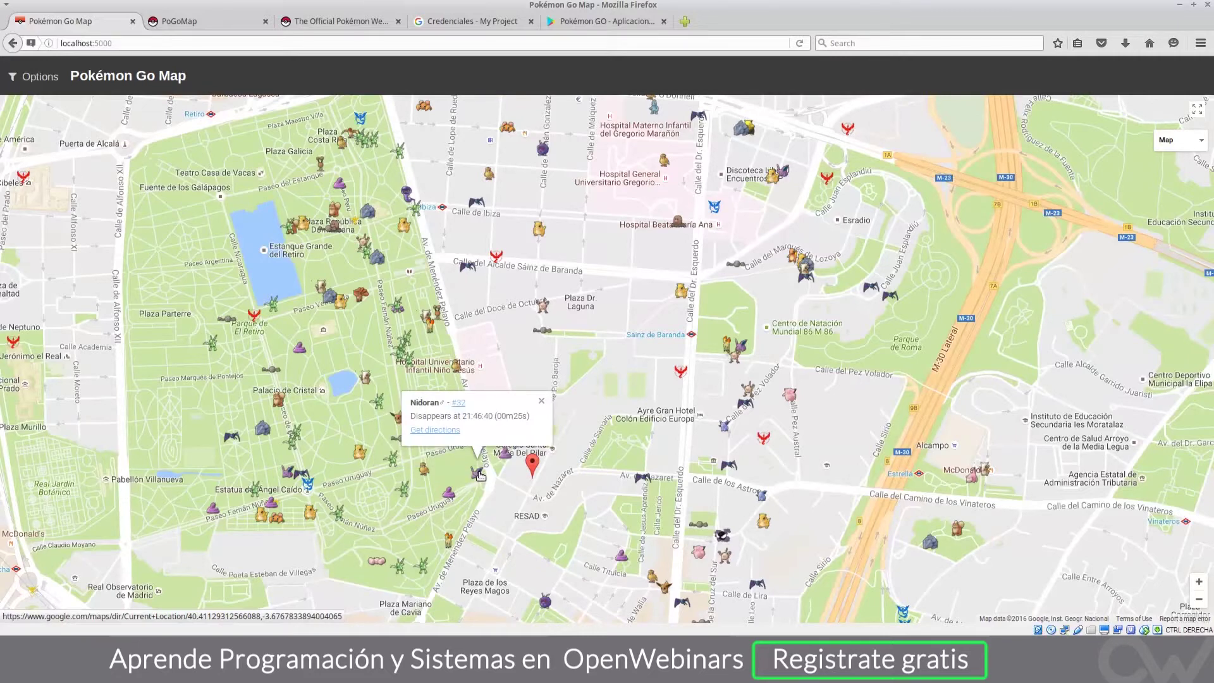
click(508, 457)
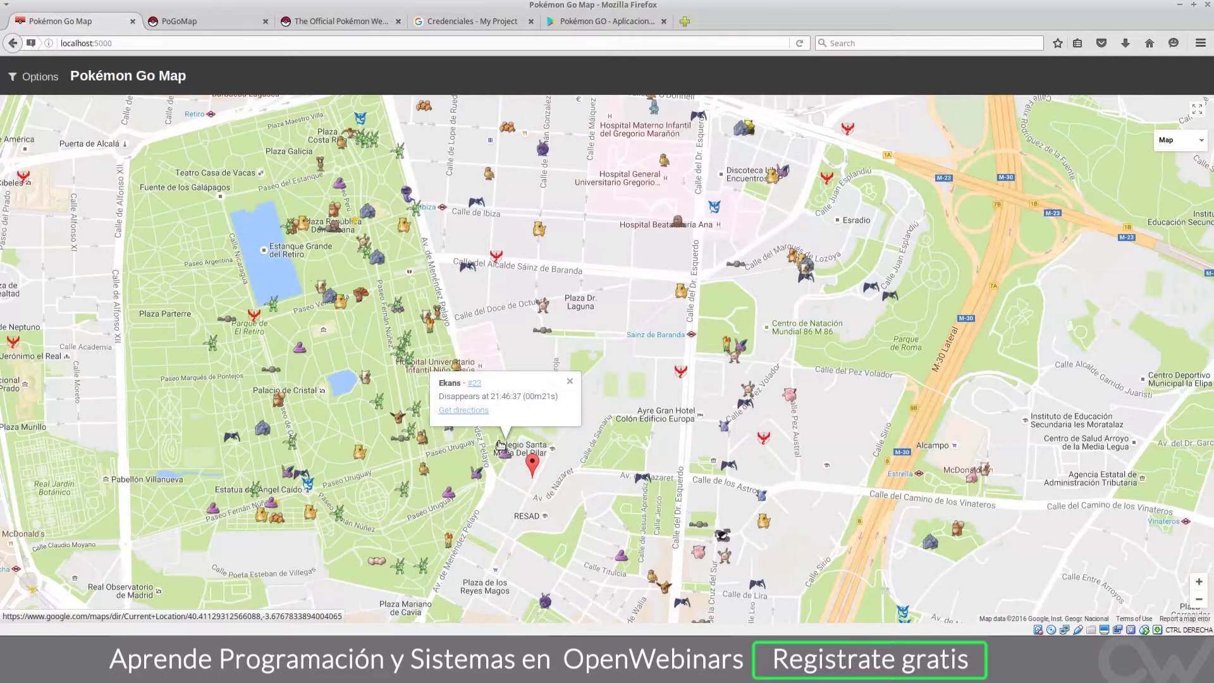
click(492, 430)
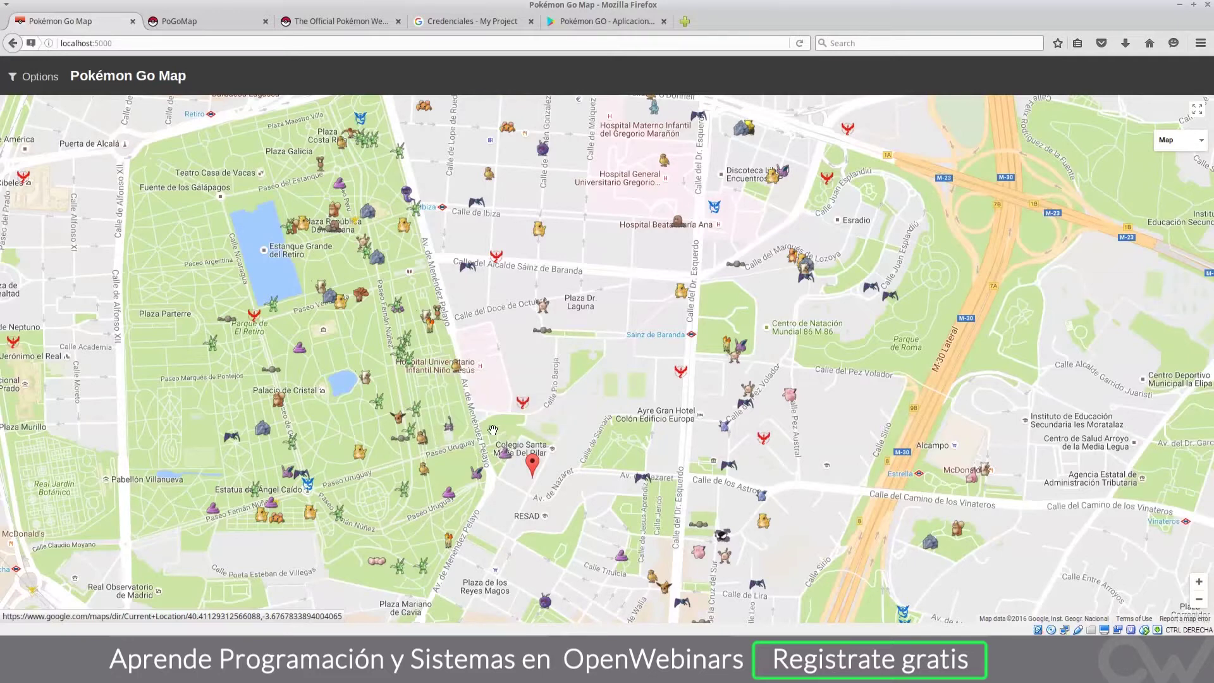
click(504, 457)
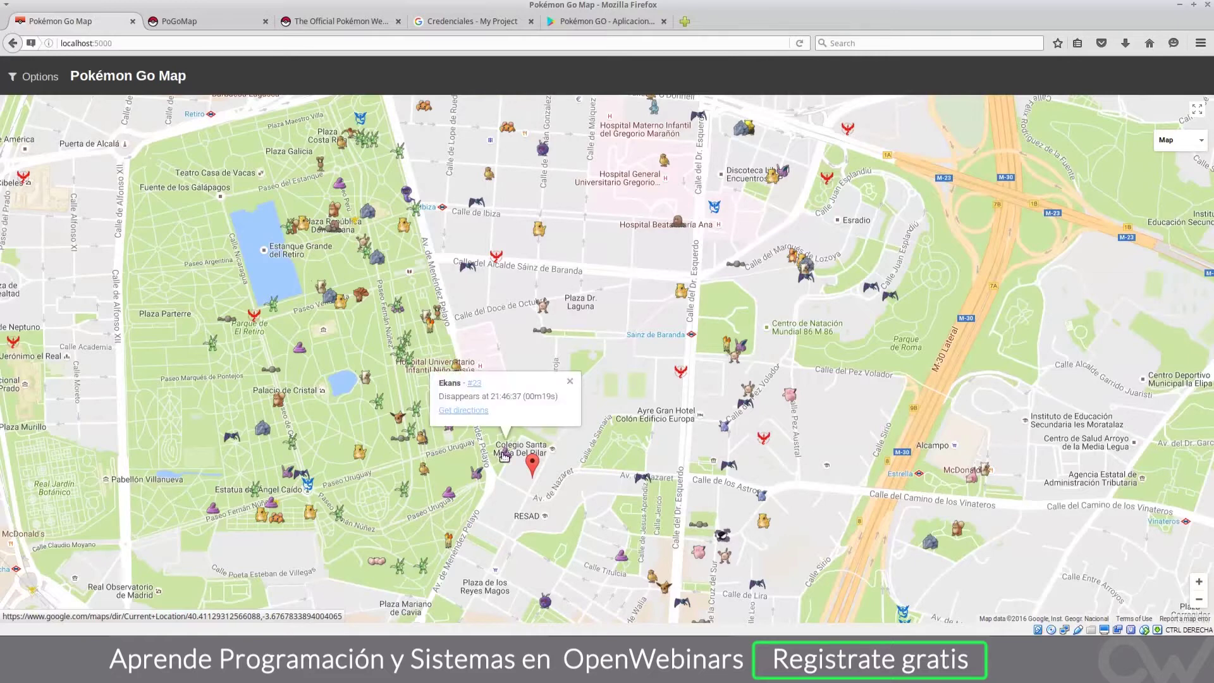
click(479, 427)
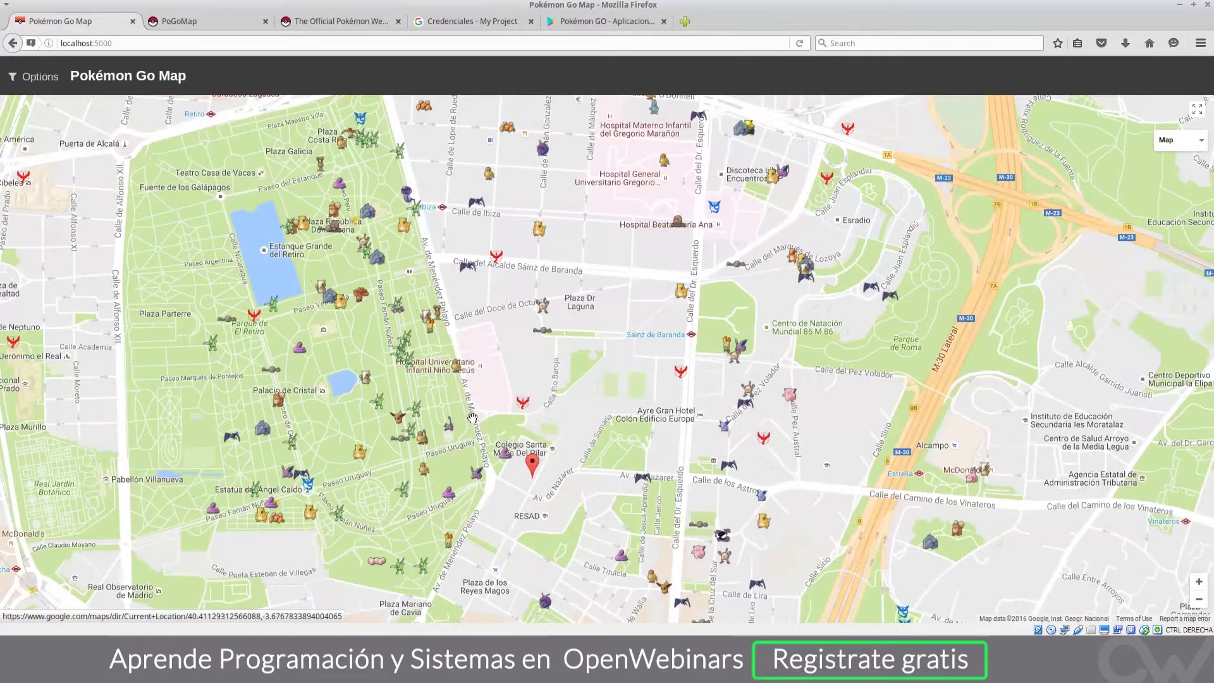
Step: Change the scan location in Options to Seville, Spain by searching 'sevilla'
click(33, 78)
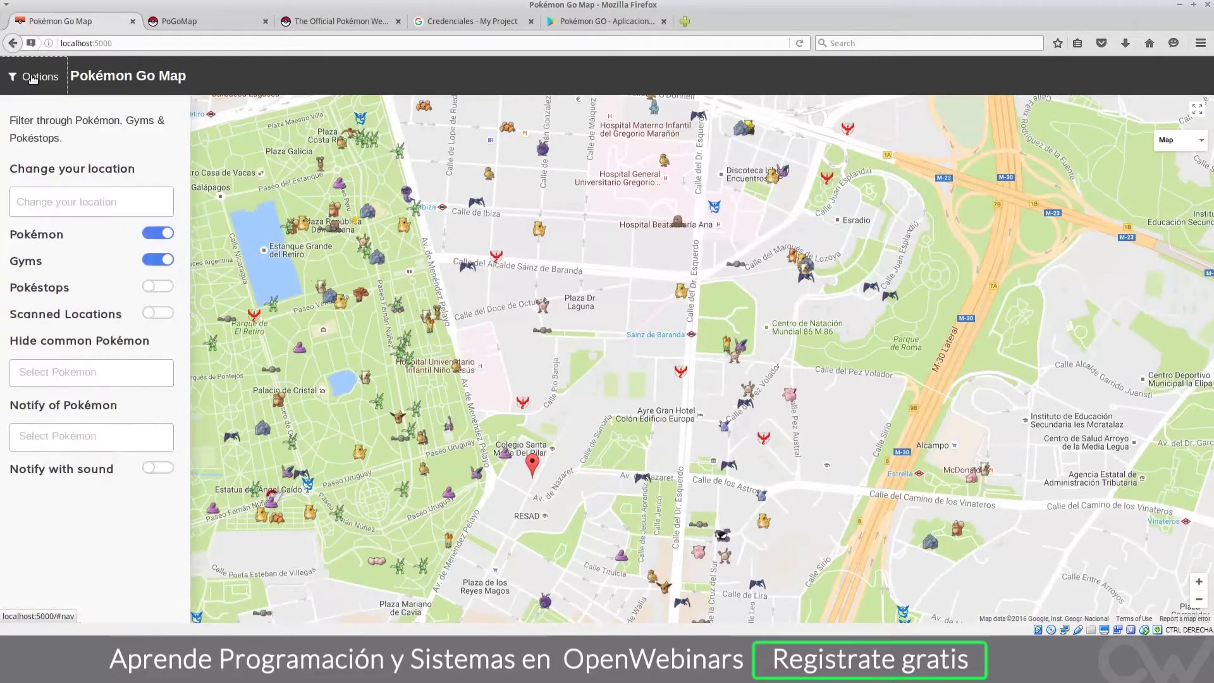
click(58, 200)
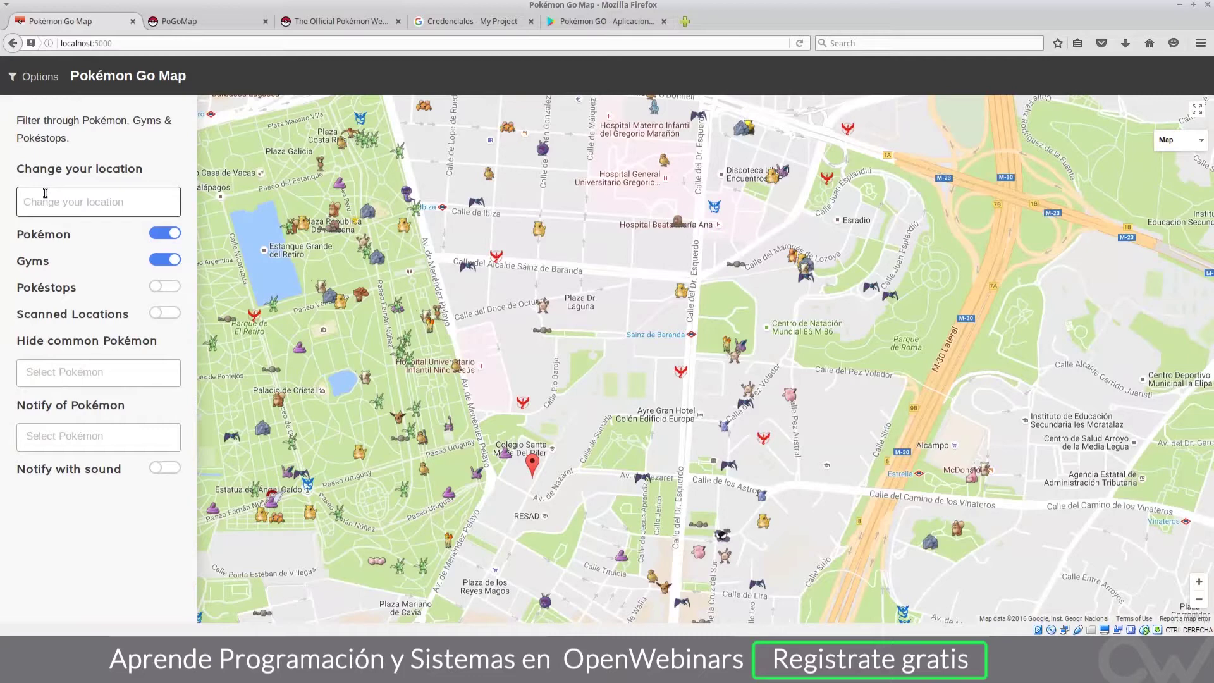
text(sevilla)
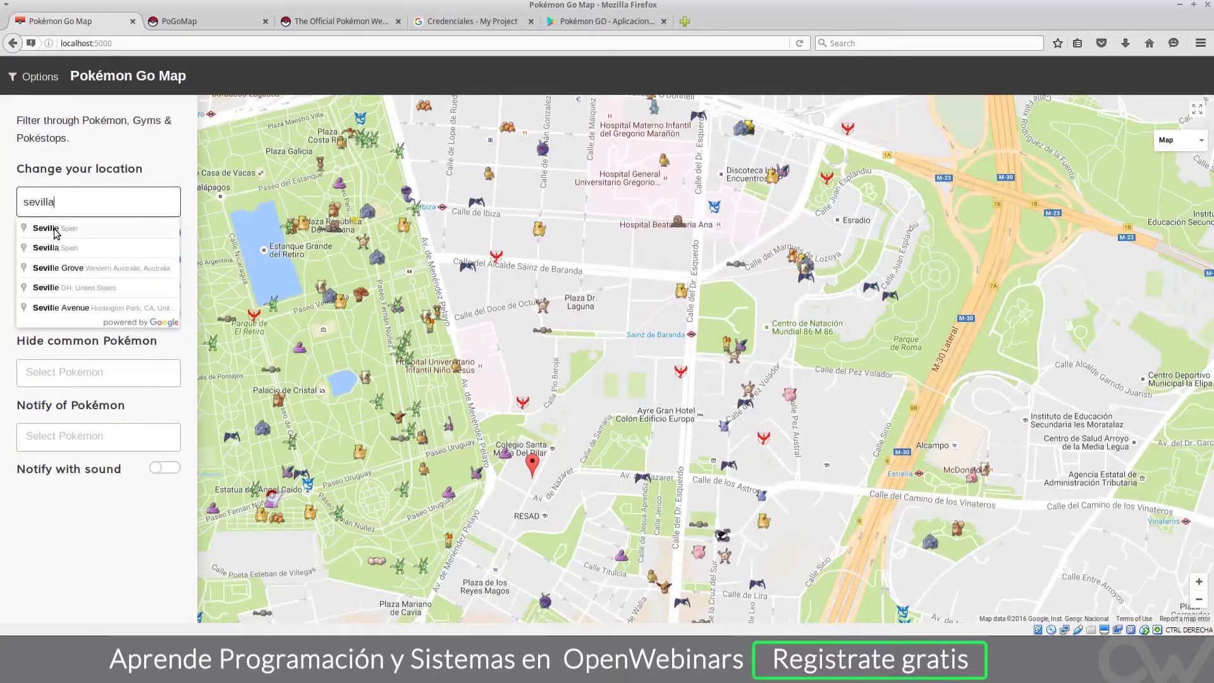
click(56, 229)
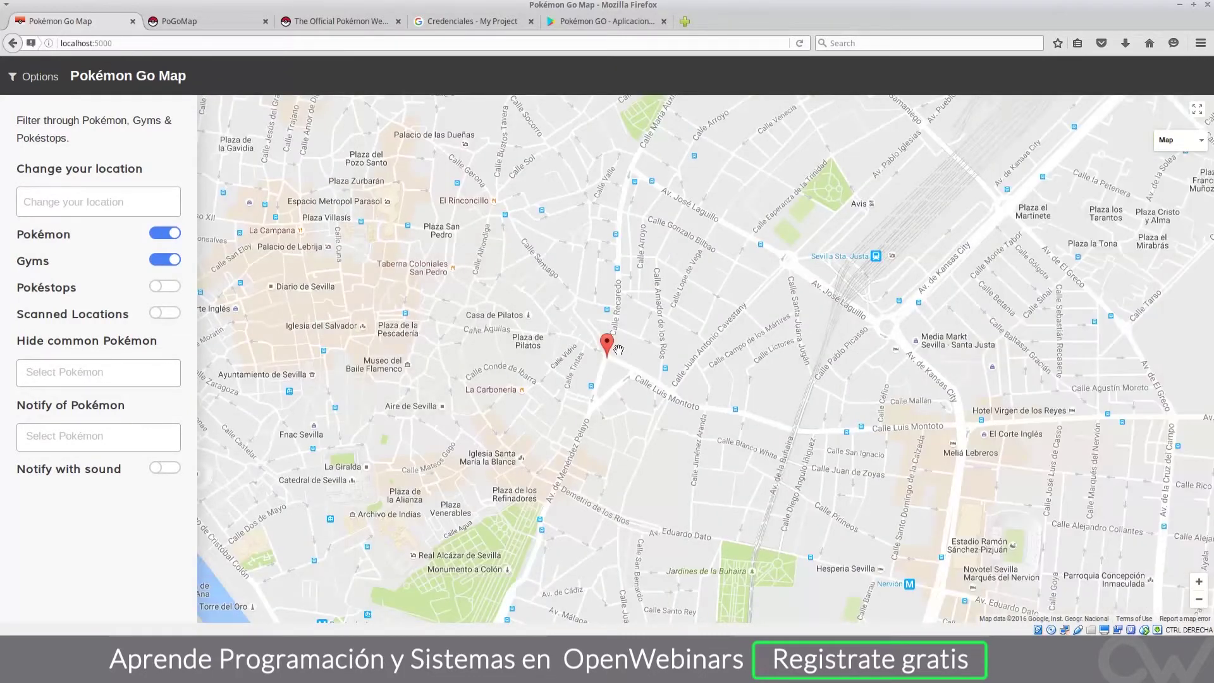
scroll(599, 328, up, 1)
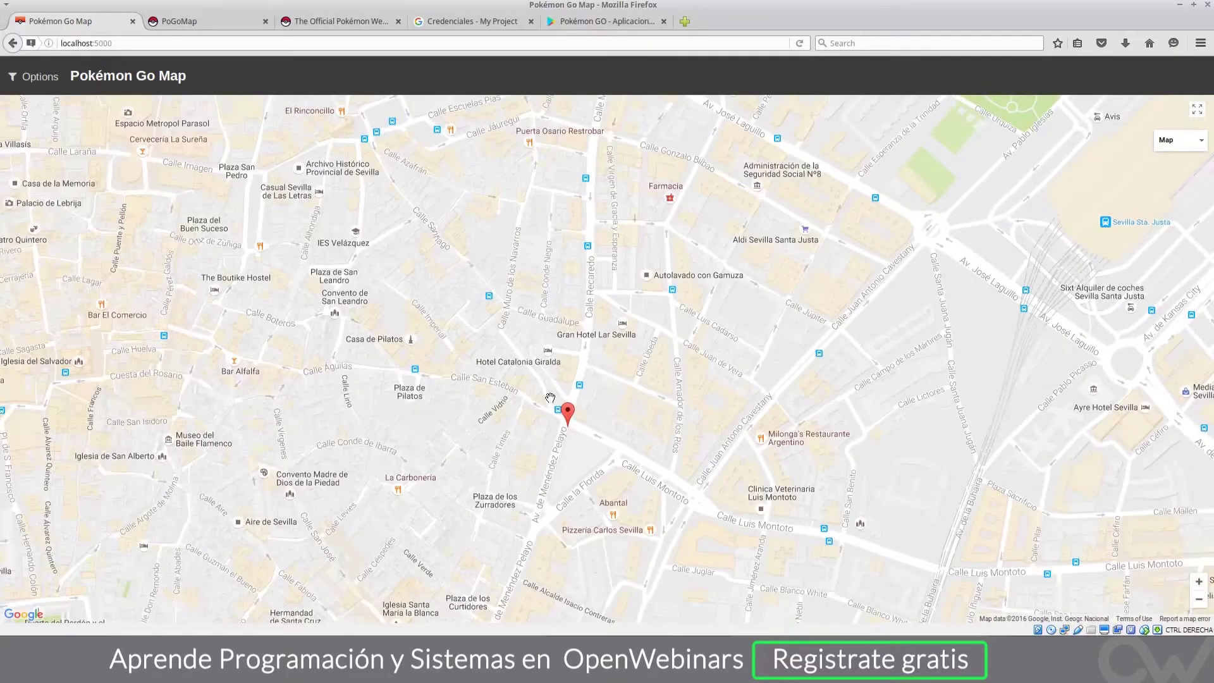
scroll(550, 397, up, 1)
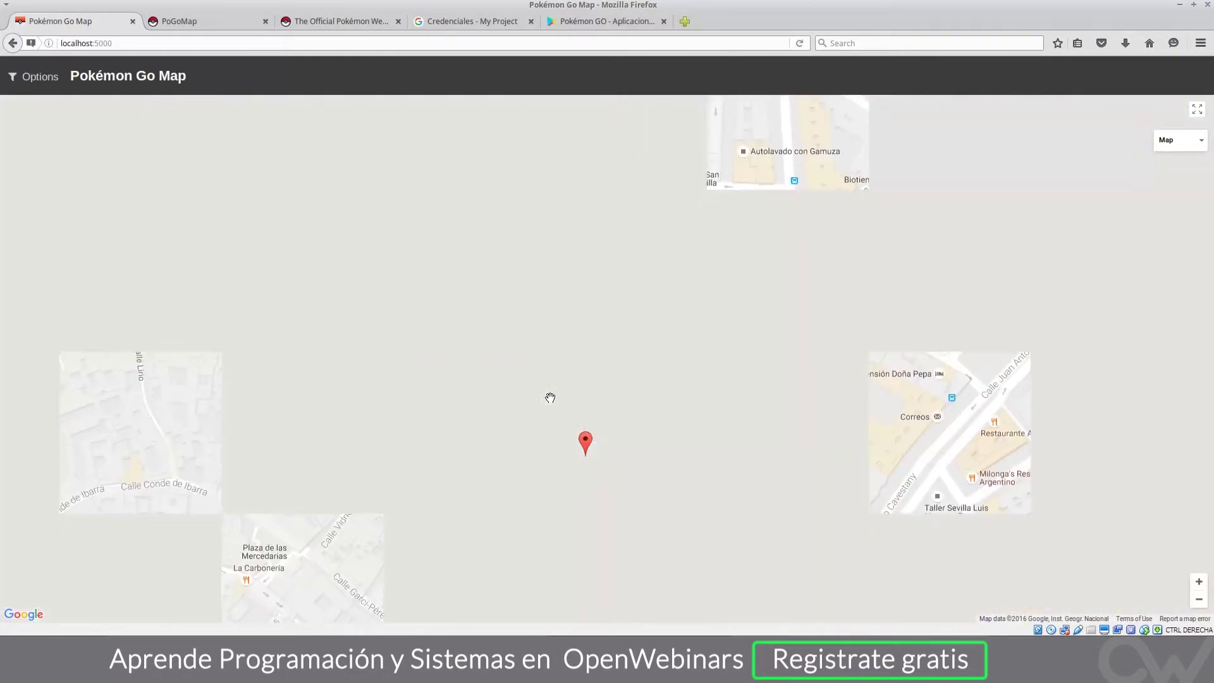
Step: Reopen Options and browse the Hide Pokémon list without hiding any
click(28, 78)
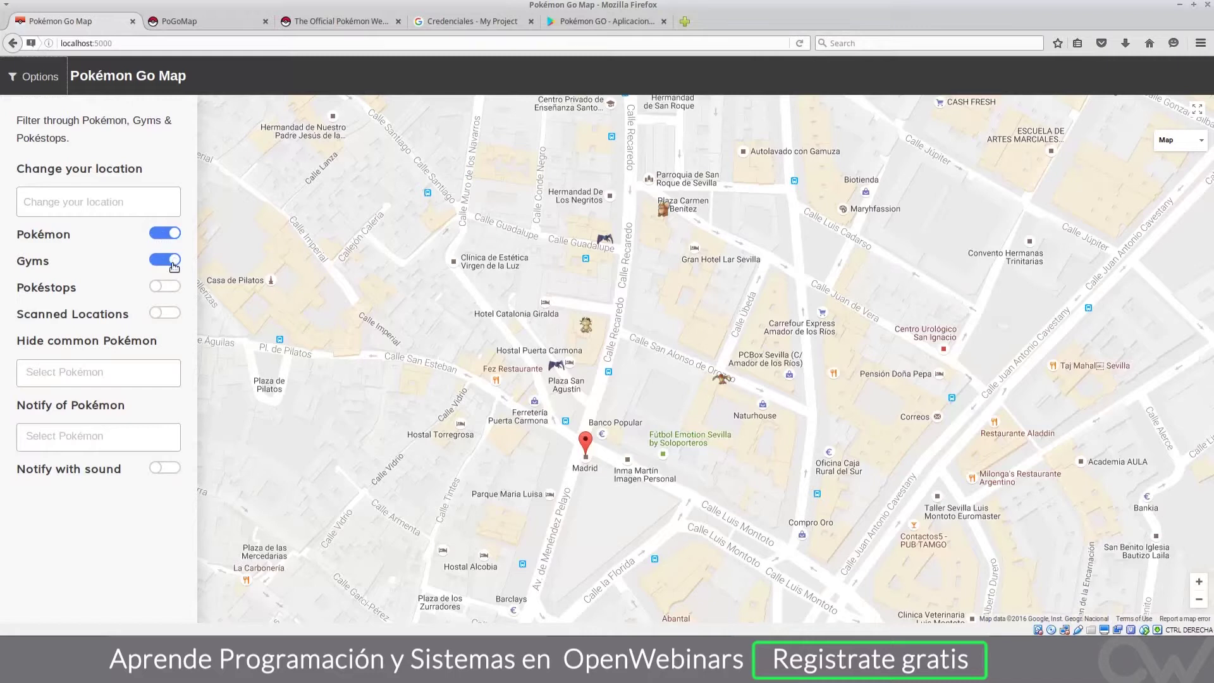
click(79, 385)
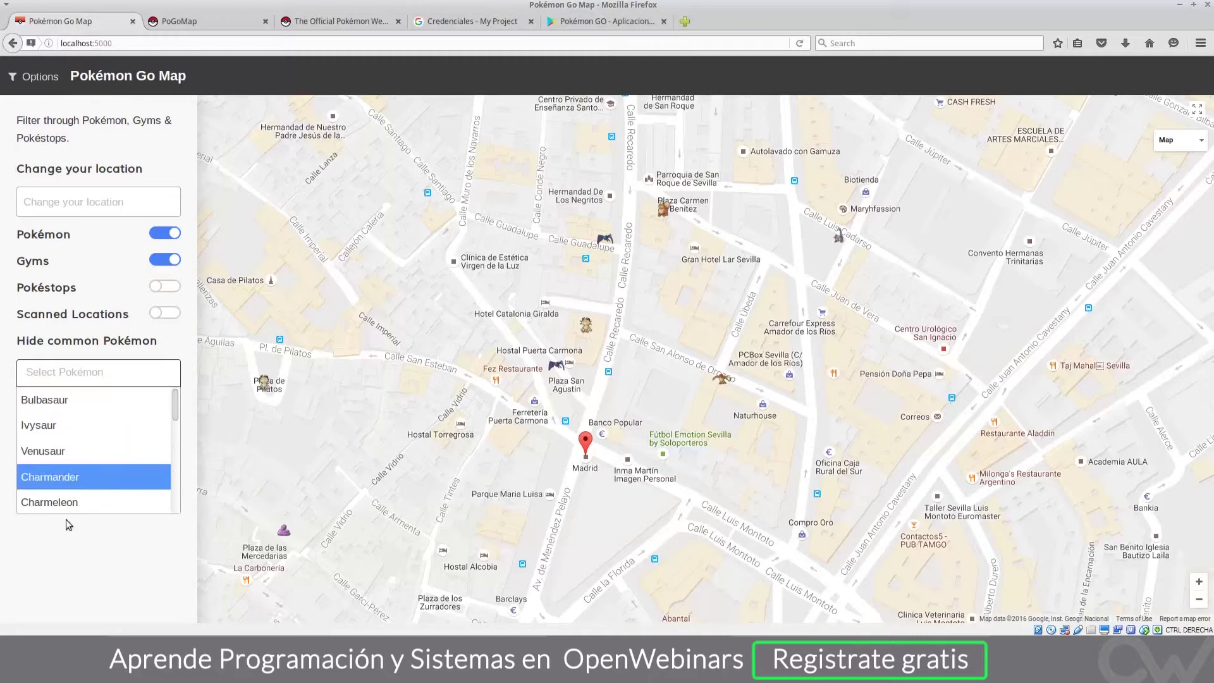
click(86, 553)
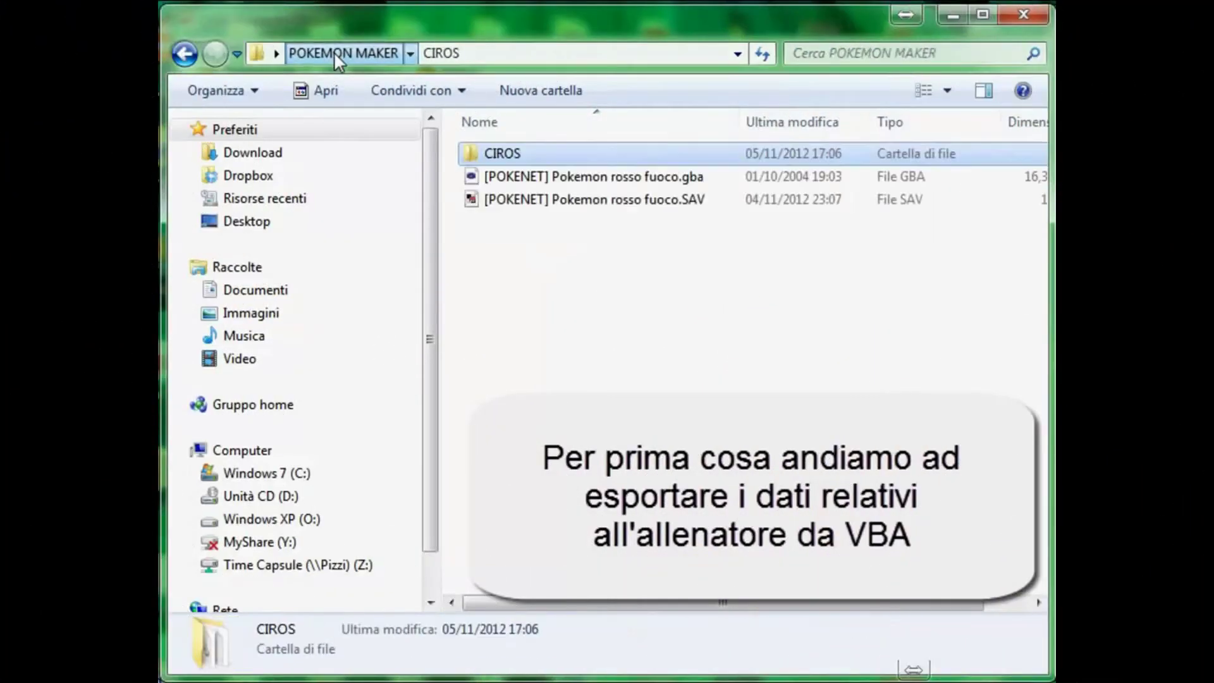
Step: Launch Pokemon rosso fuoco.gba from POKEMON MAKER in VisualBoyAdvance and continue the saved game
click(334, 51)
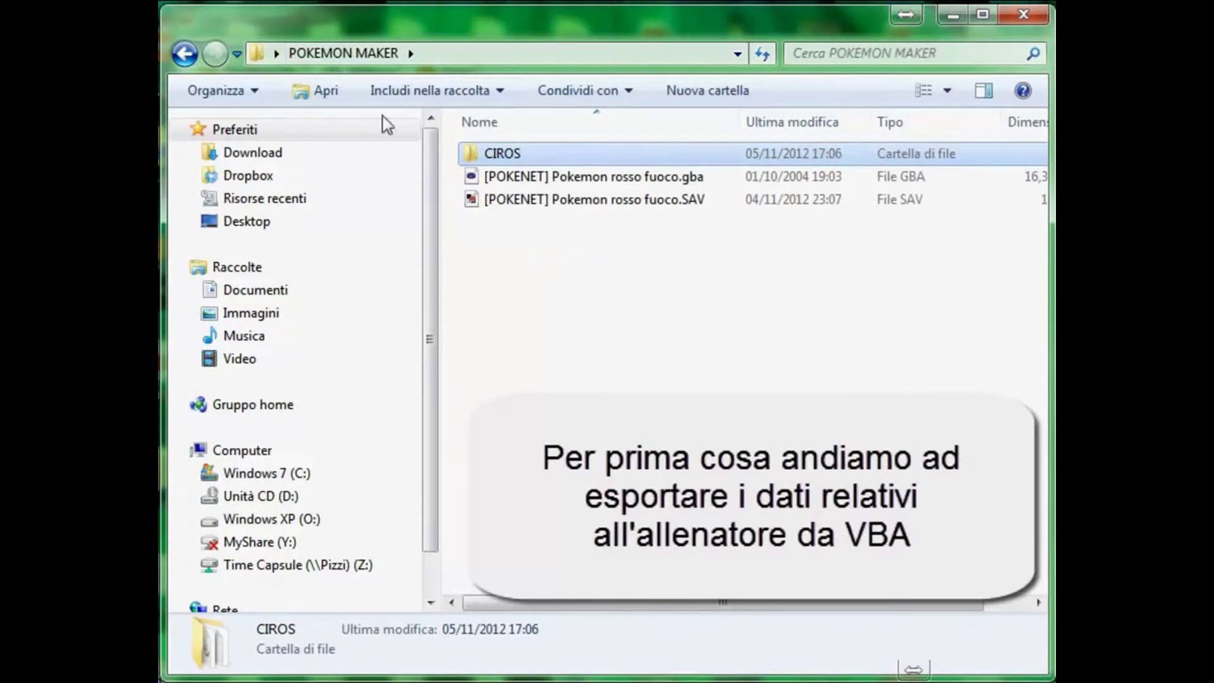
double_click(609, 179)
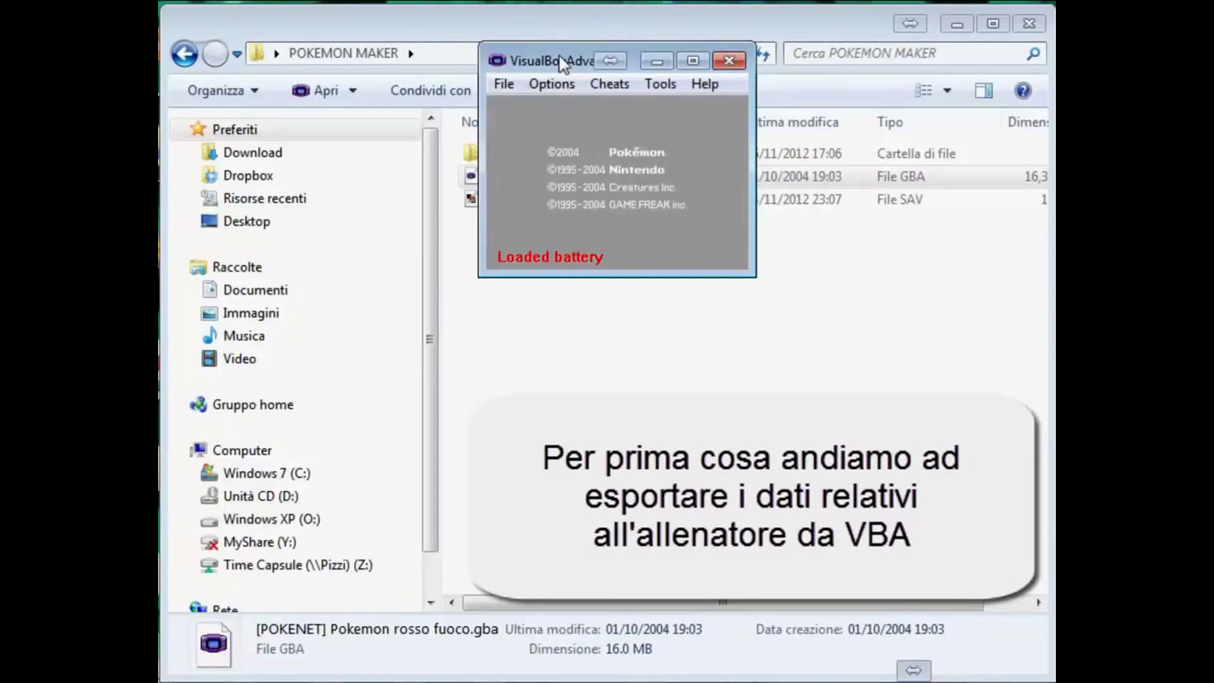
drag(560, 63, 533, 164)
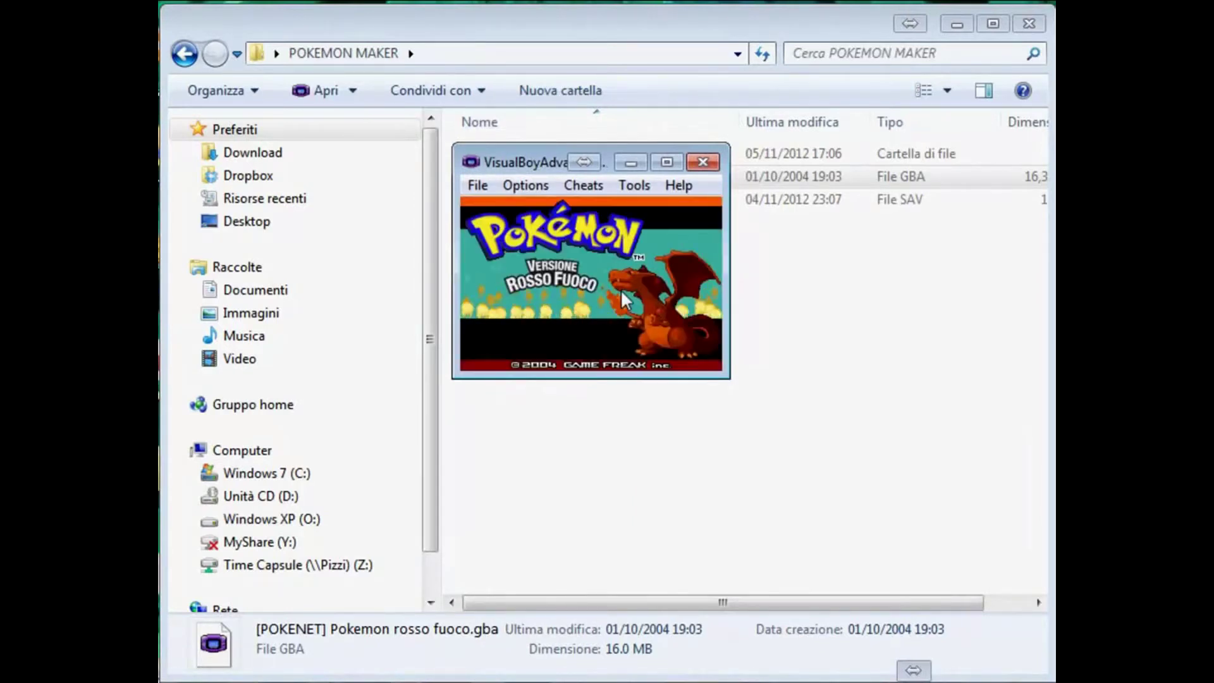
key(Return)
key(z)
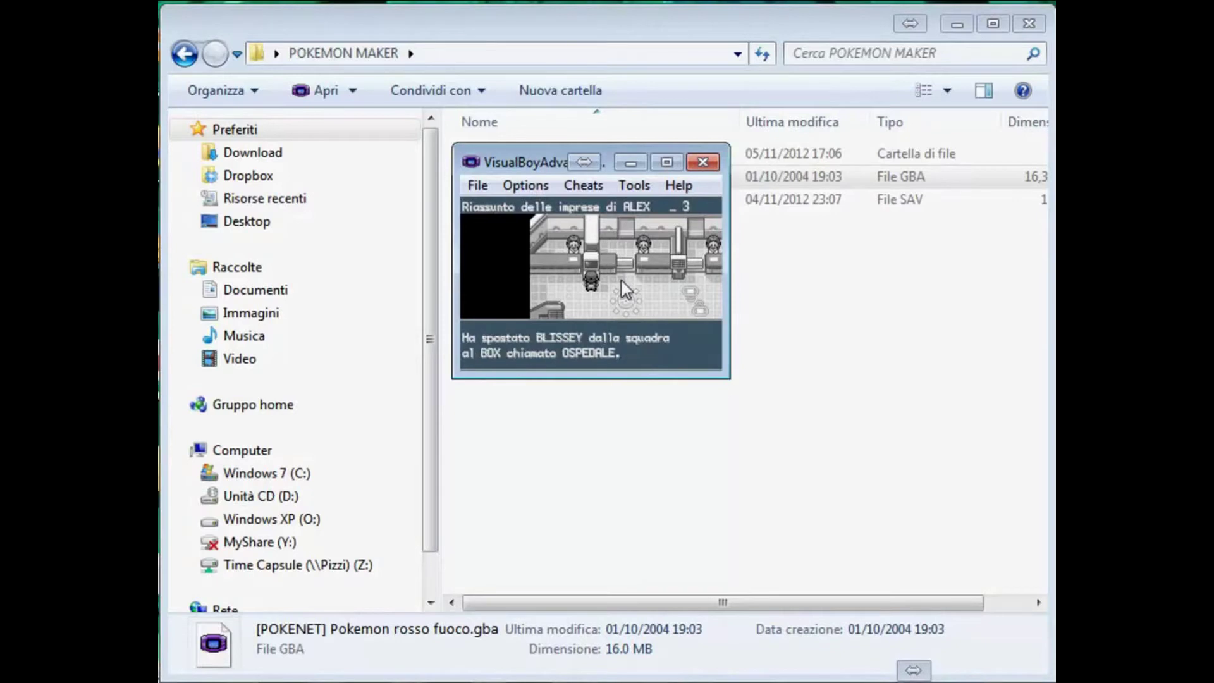
key(z)
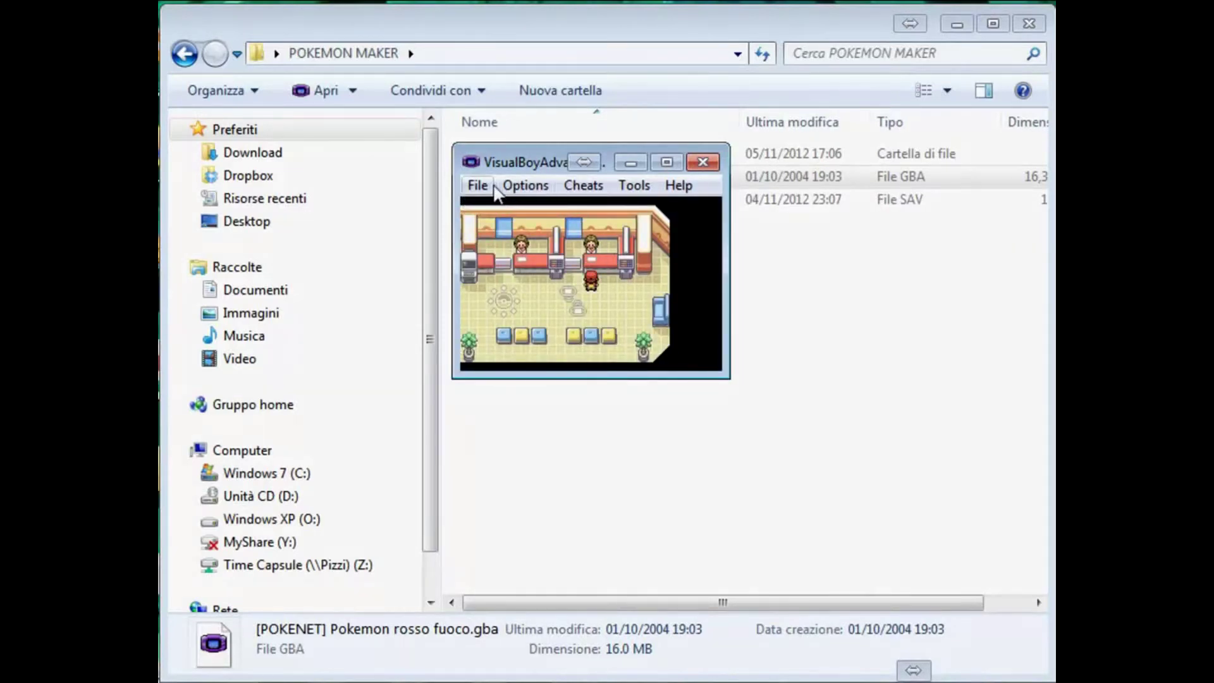
click(478, 185)
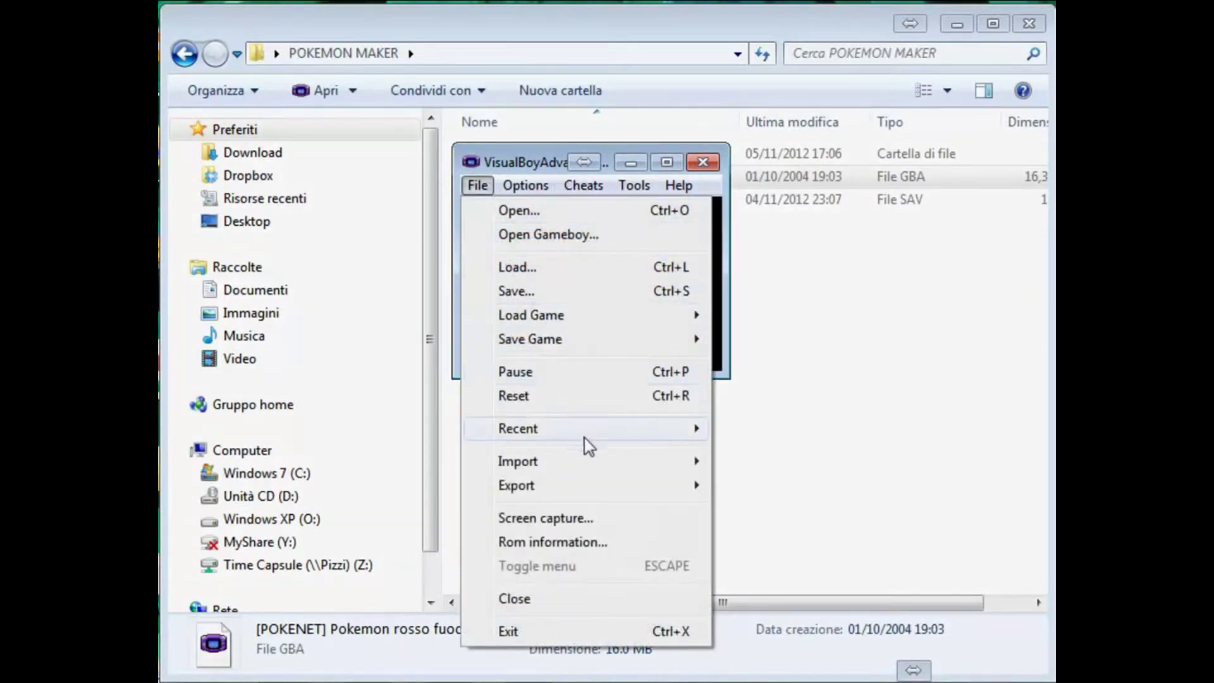
Step: Export a Gameshark snapshot '[POKENET] Pokemon rosso fuoco.SPS' into the POKEMON MAKER folder
mouse_move(575, 487)
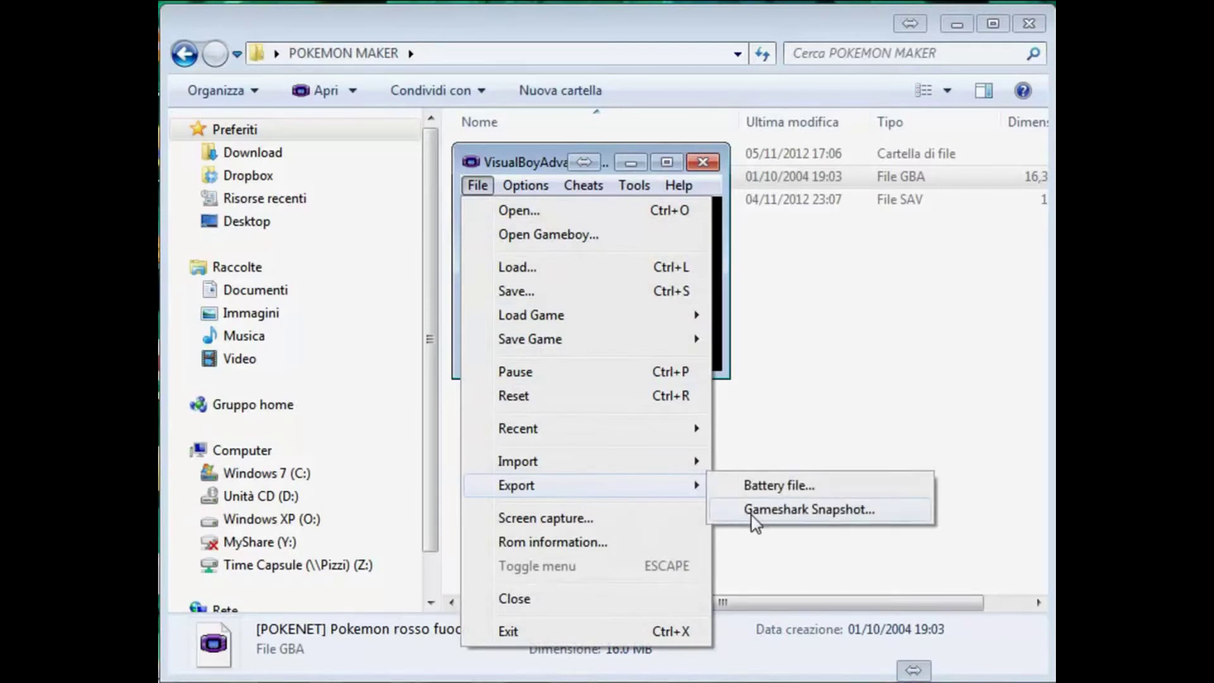
click(752, 515)
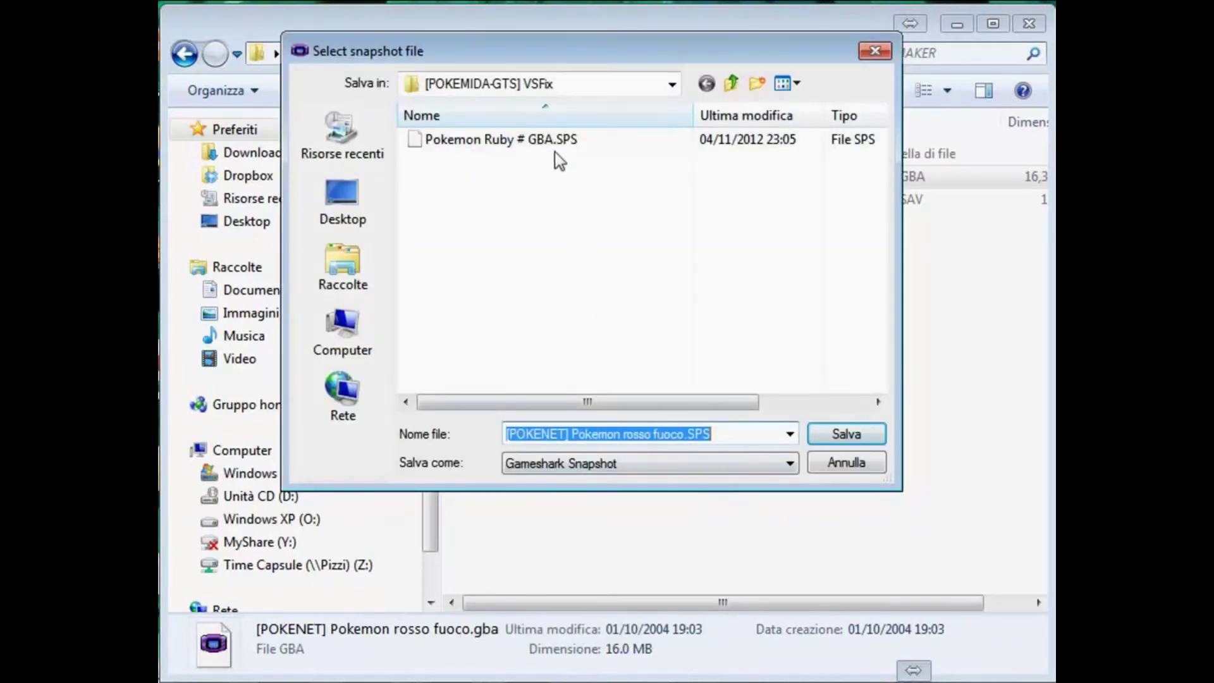
click(730, 85)
click(525, 356)
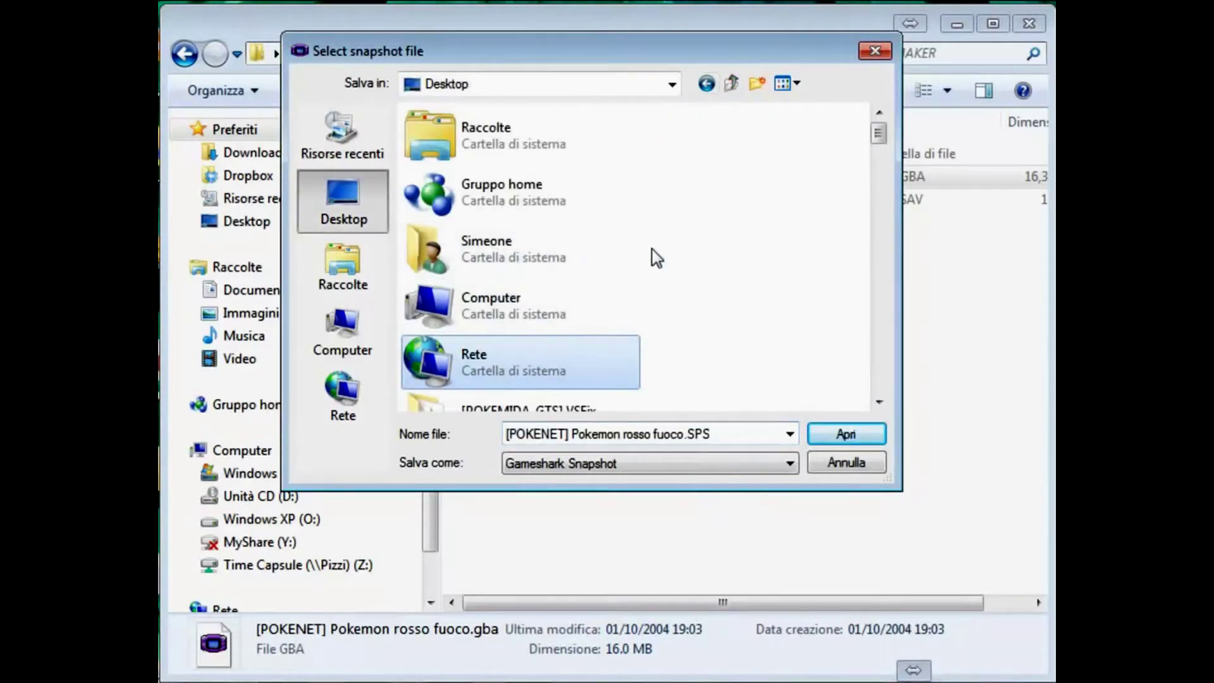
click(644, 443)
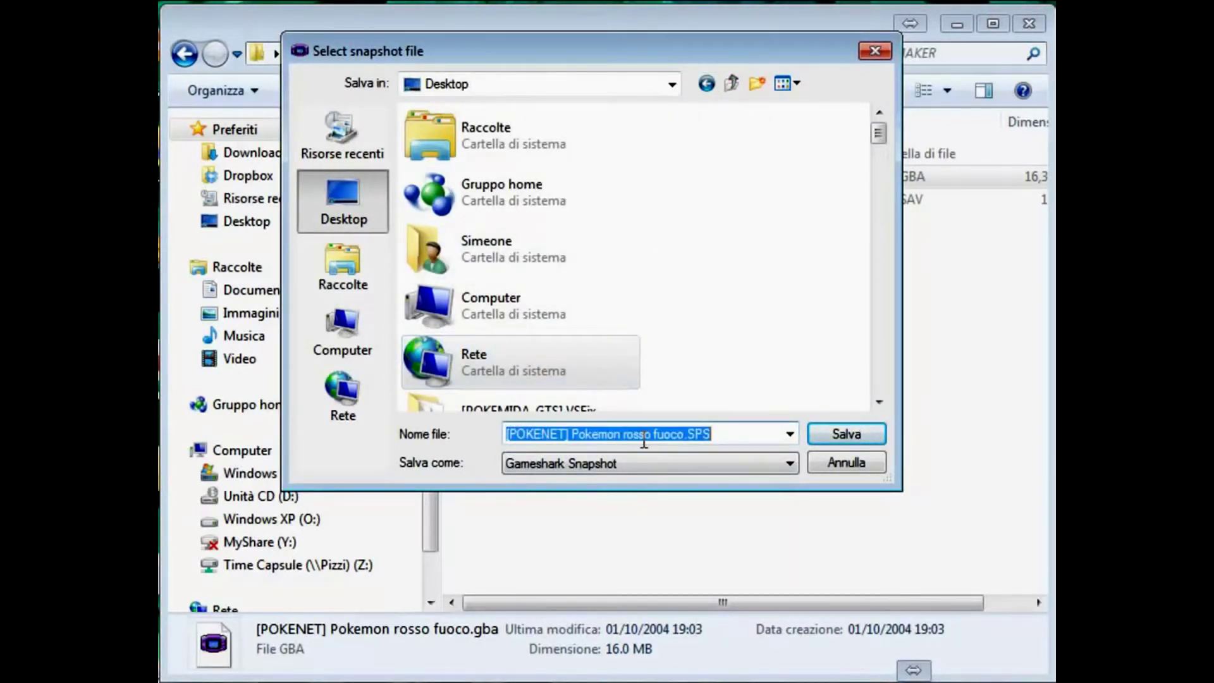
text(pokemon)
key(Down)
key(Down)
key(Return)
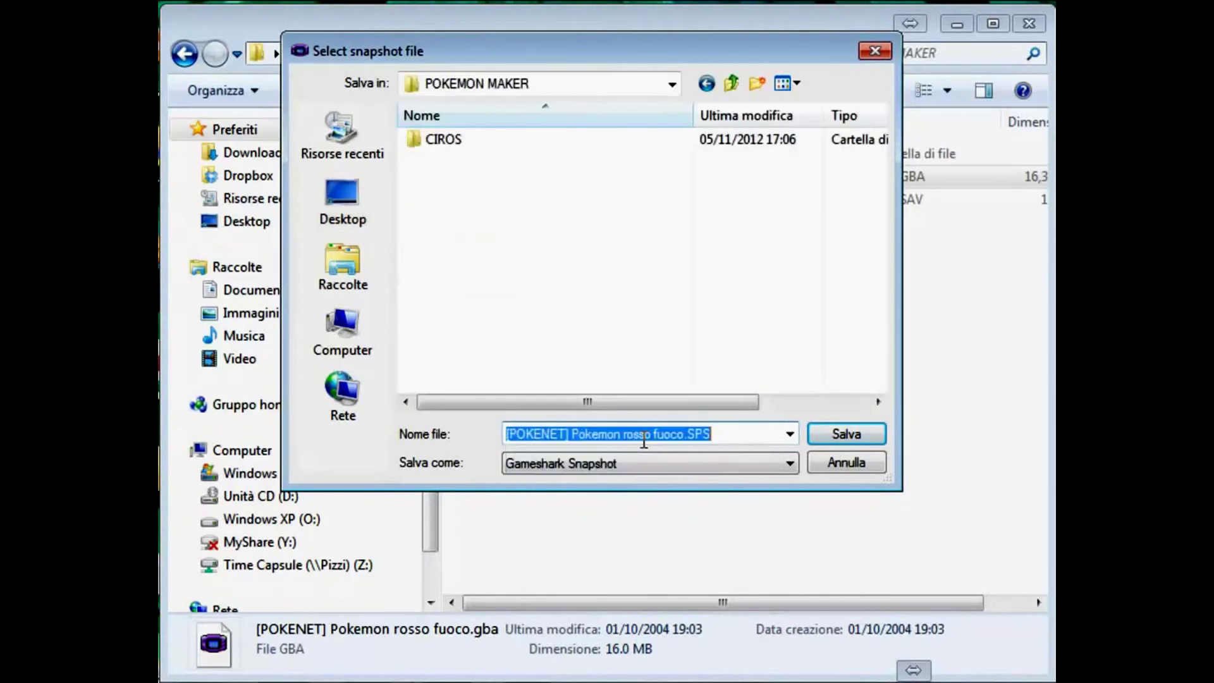
click(561, 253)
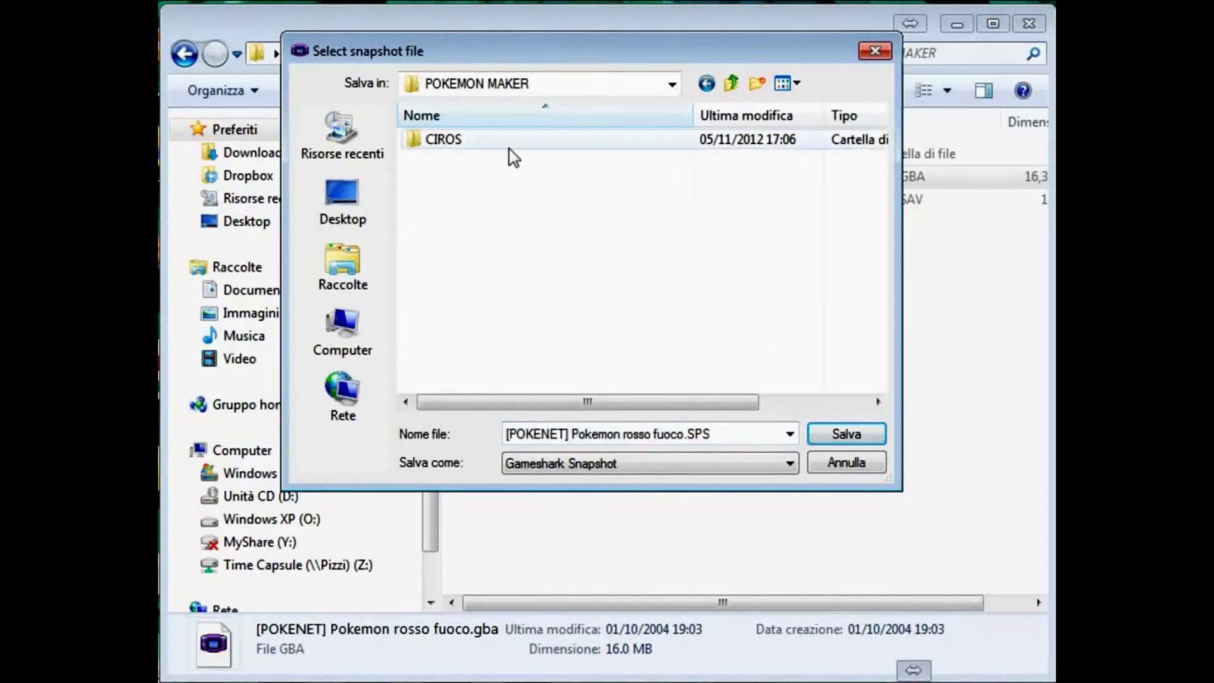
click(737, 439)
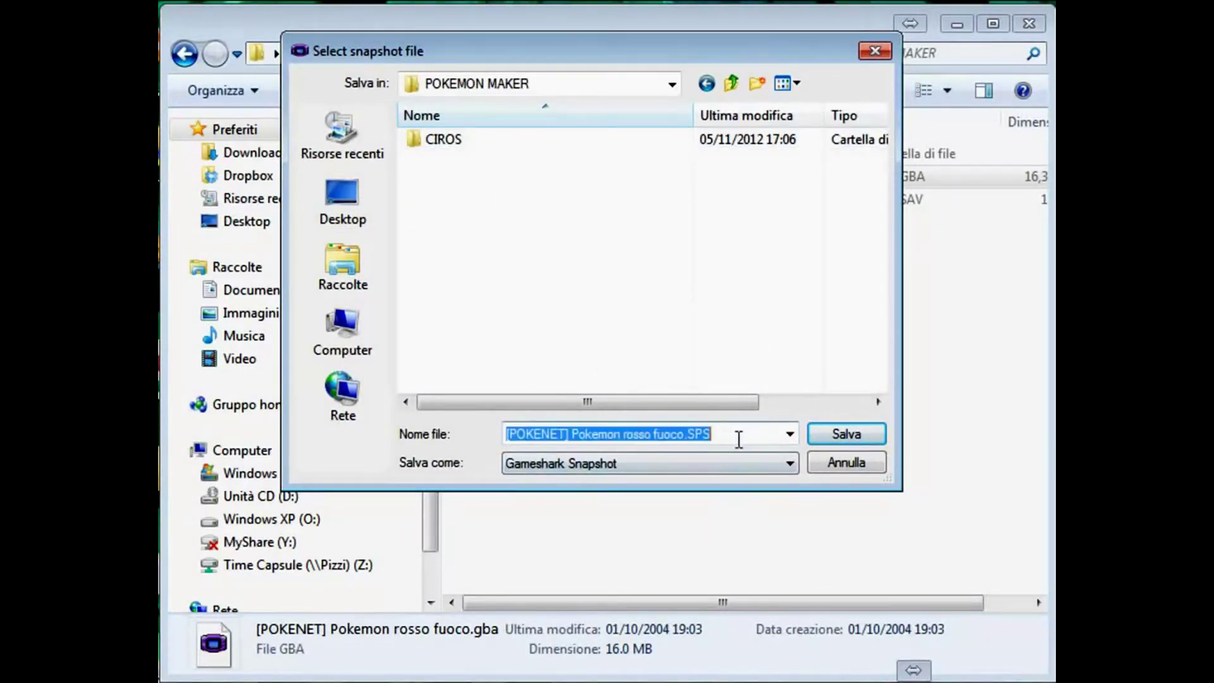
click(825, 441)
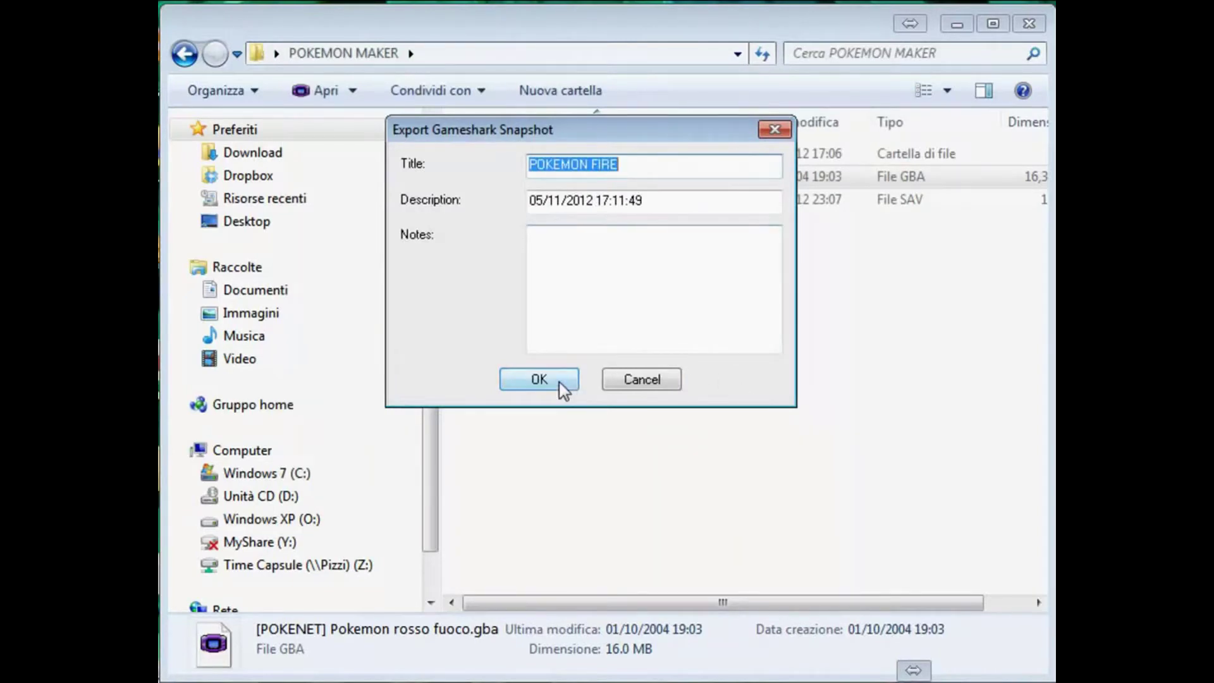
click(560, 385)
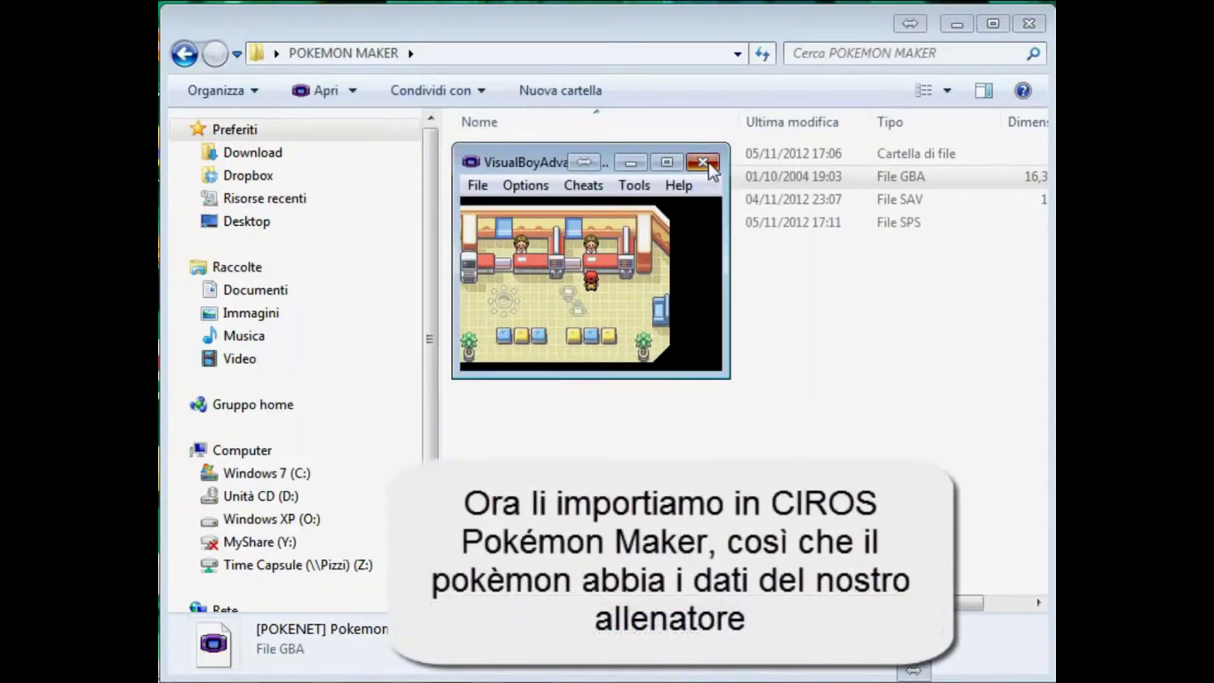
Step: Close VisualBoyAdvance and launch Ciro's Pokémon Maker from the CIROS folder
click(702, 163)
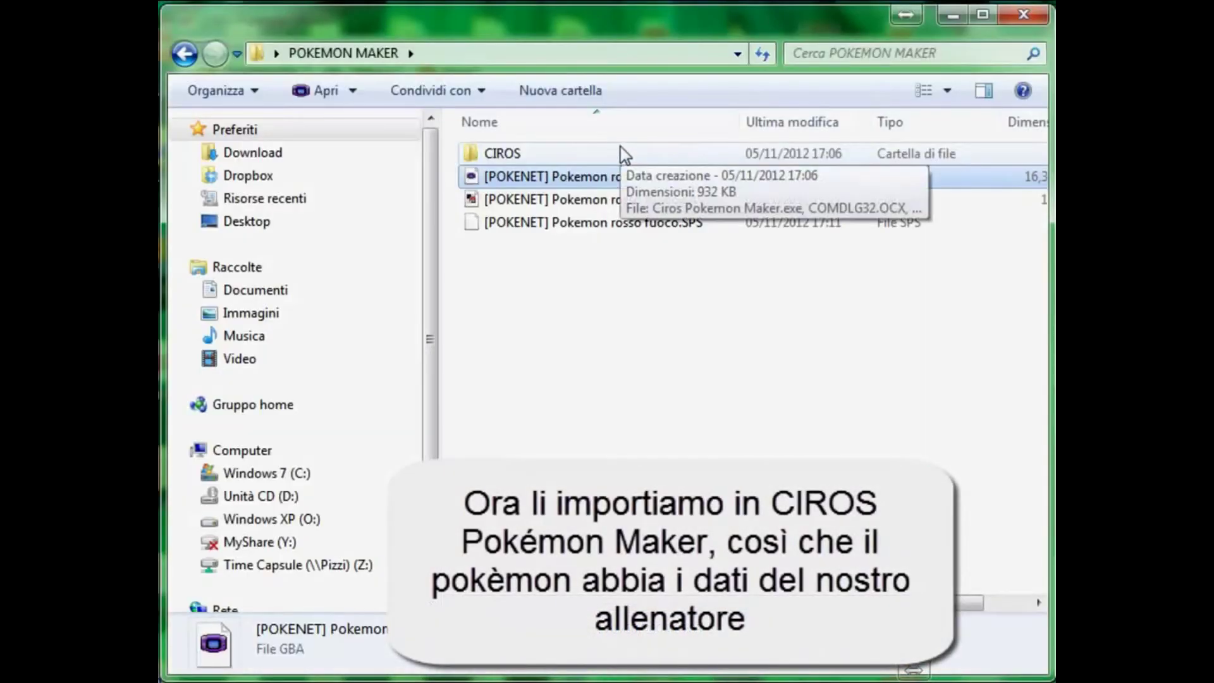
double_click(620, 155)
double_click(591, 159)
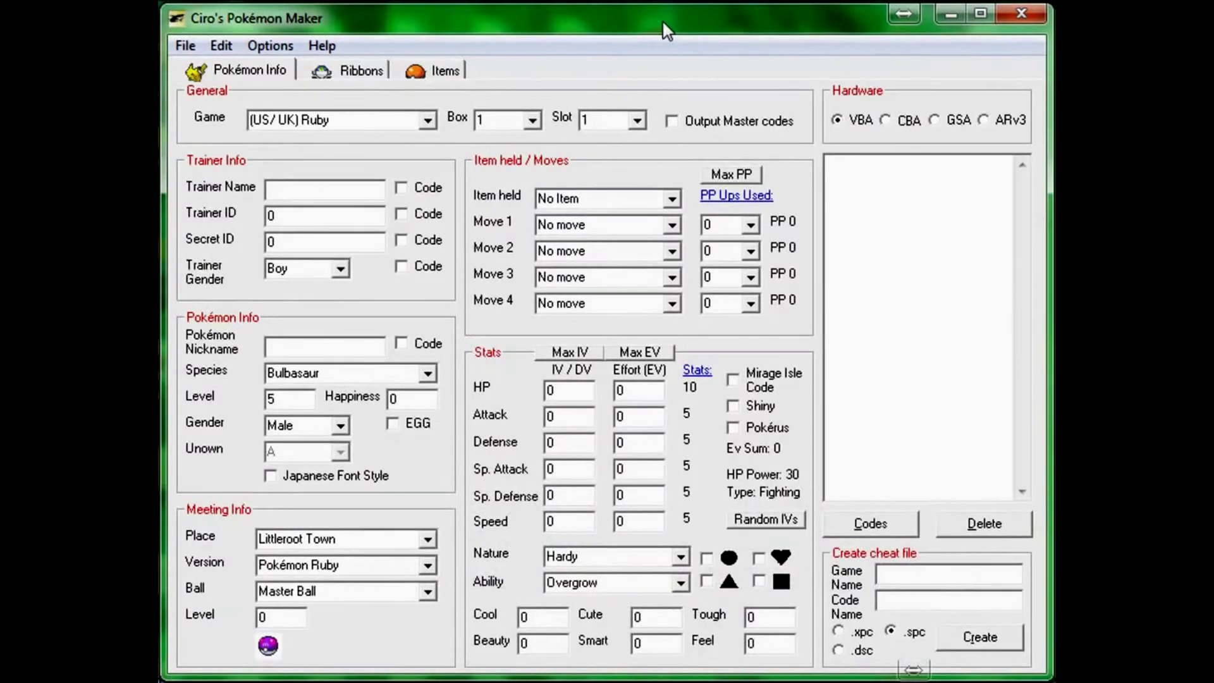
Step: Import trainer info from the .SPS snapshot in POKEMON MAKER and accept it
click(185, 47)
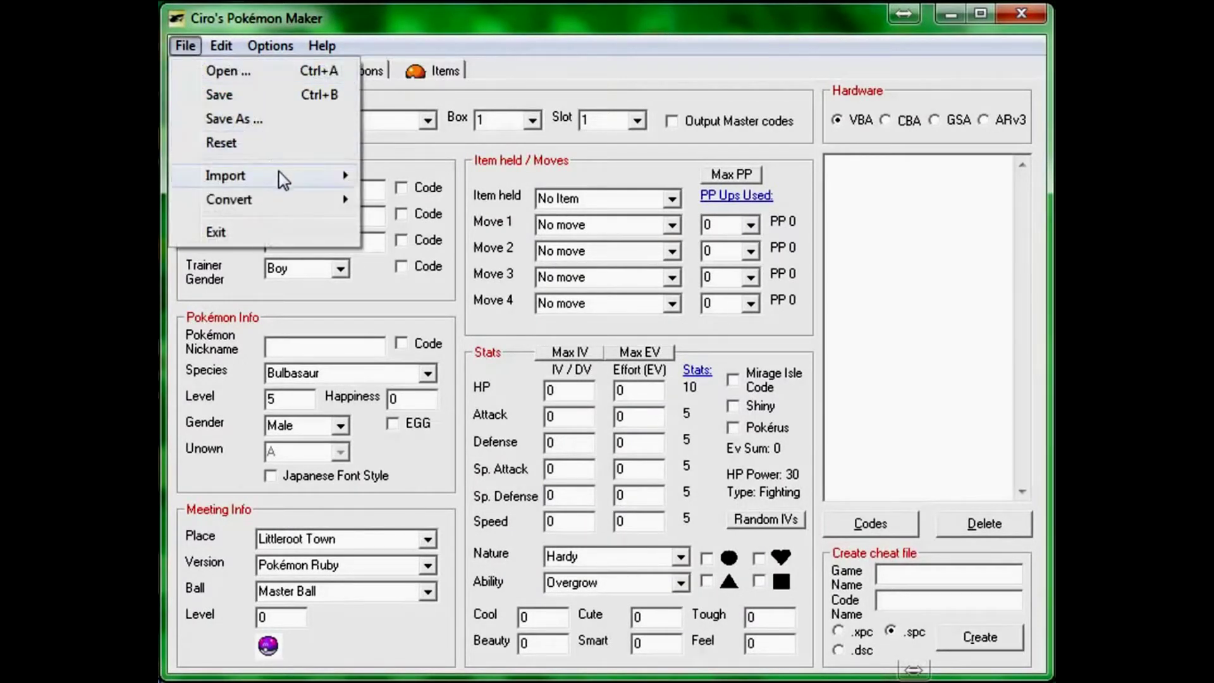
mouse_move(280, 173)
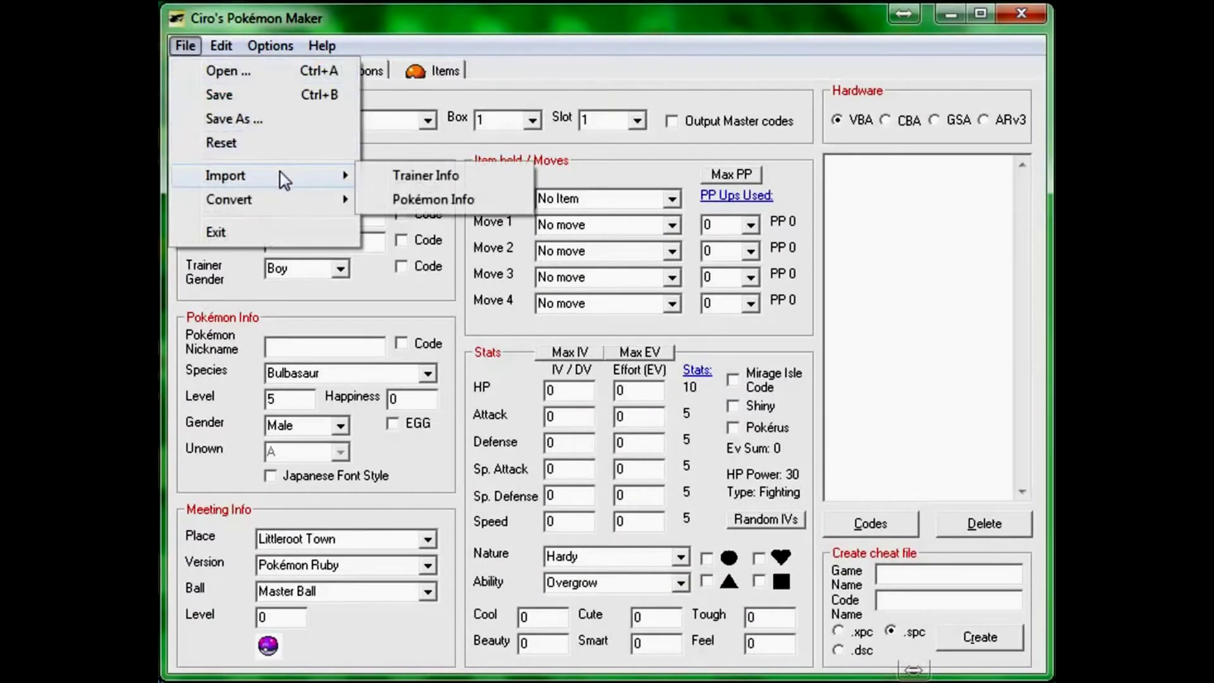
click(408, 180)
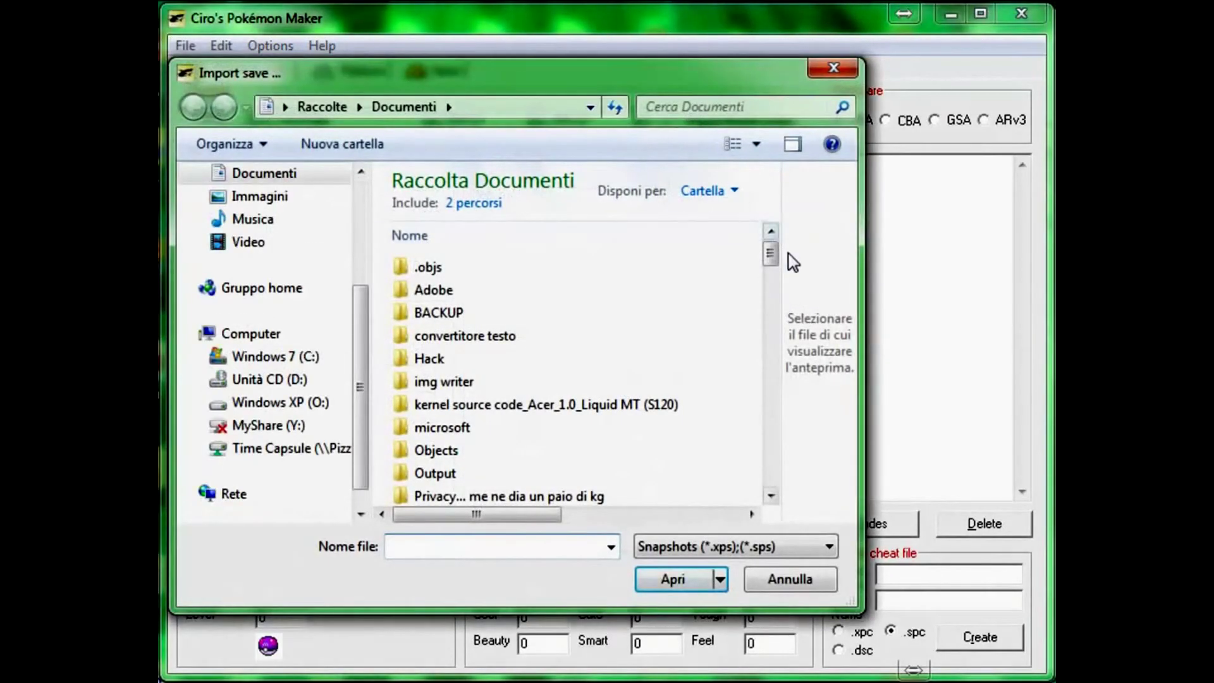
scroll(300, 316, up, 3)
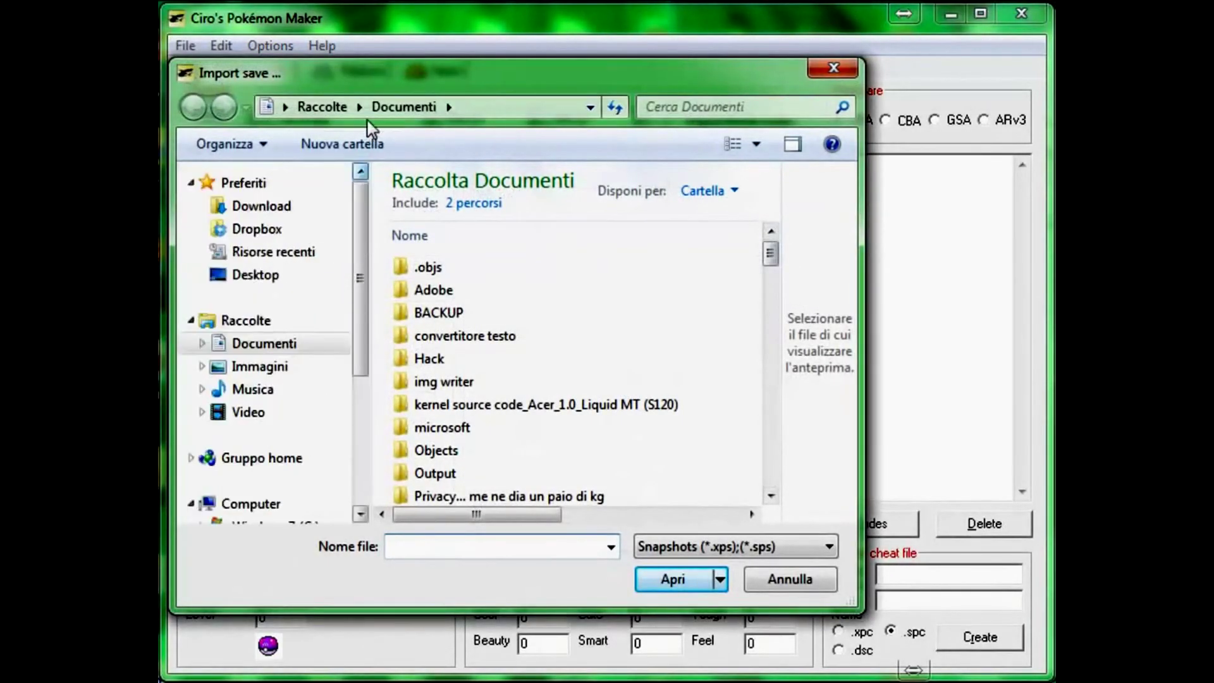
click(269, 278)
click(500, 547)
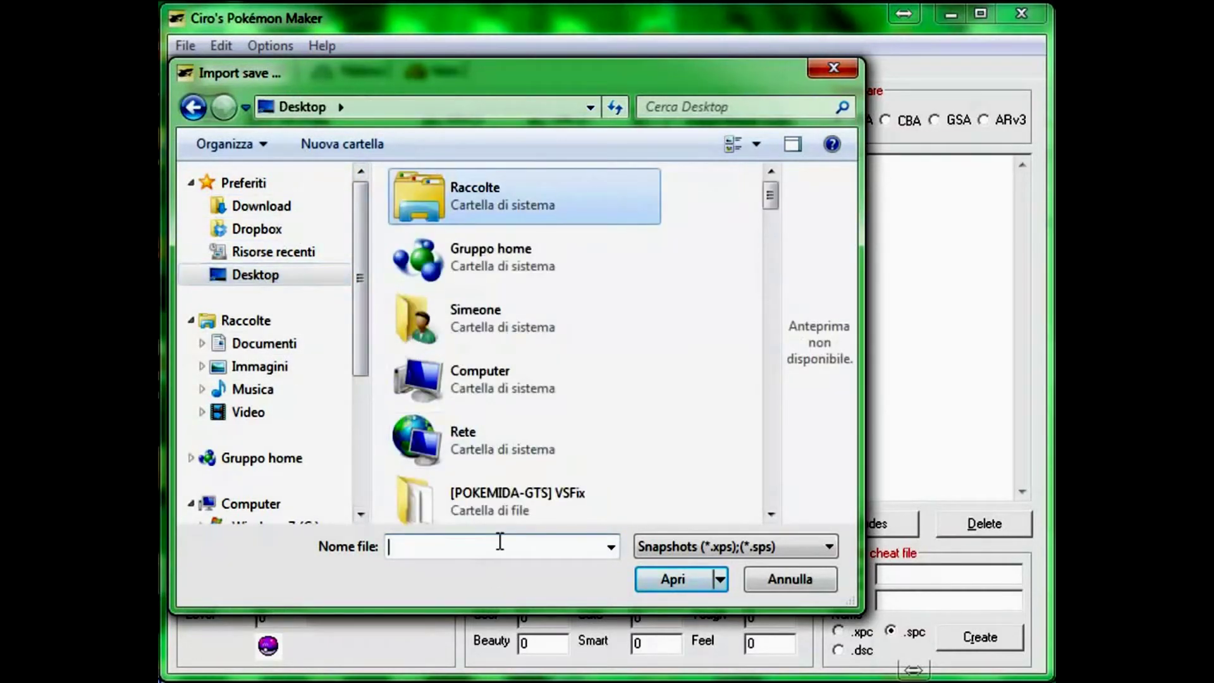
text(pok)
key(Down)
key(Down)
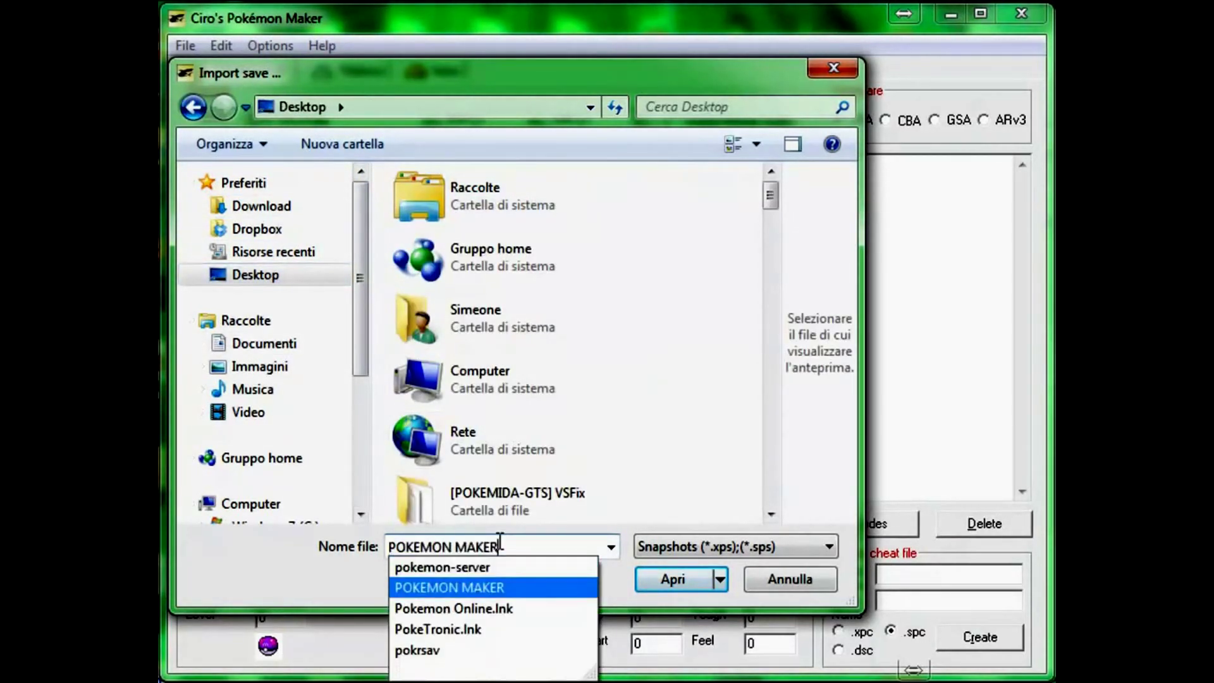
key(Return)
click(523, 235)
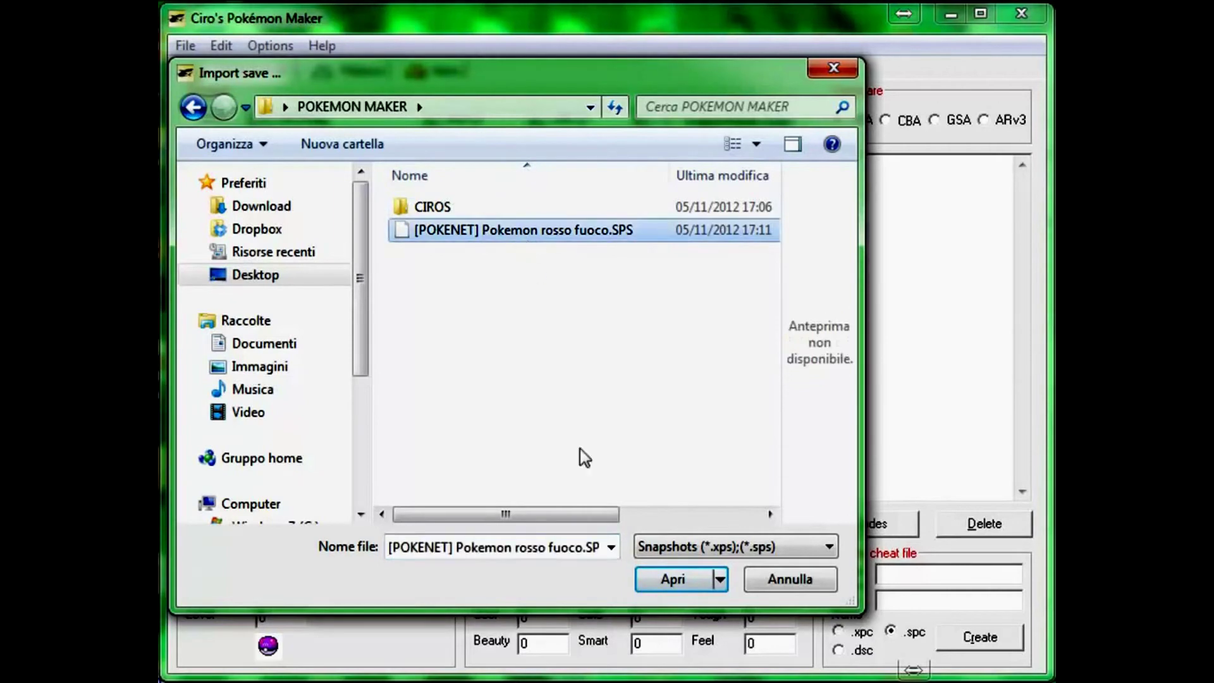
click(681, 581)
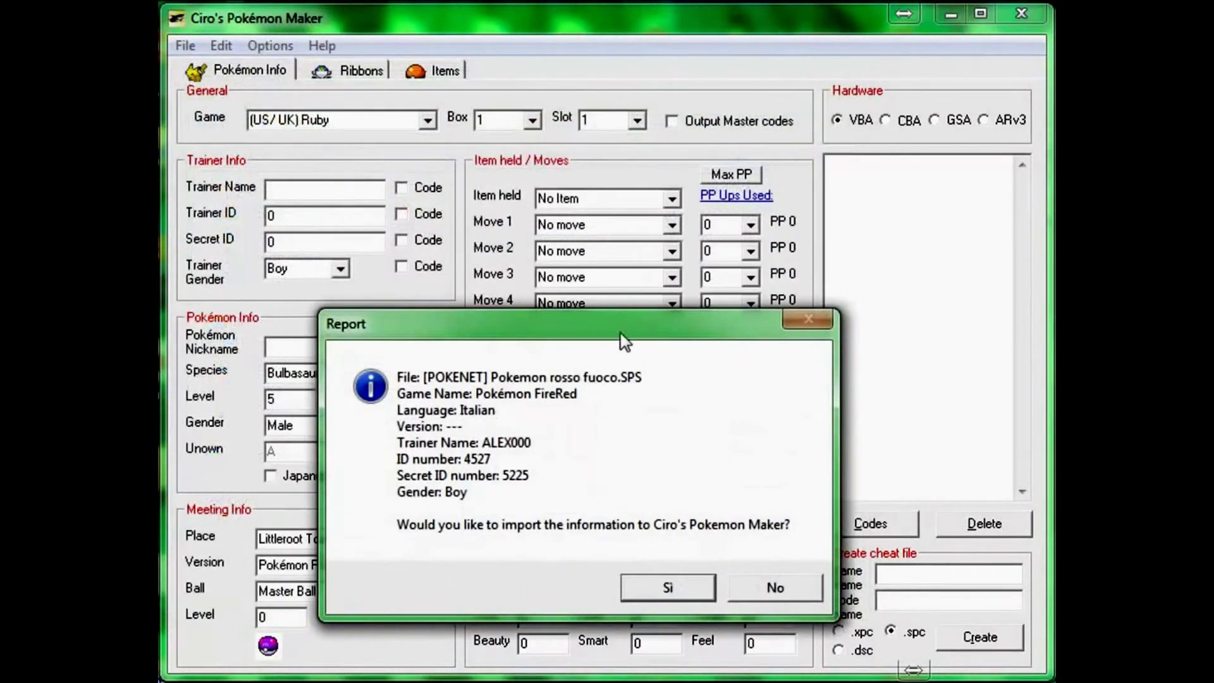
drag(620, 325, 590, 142)
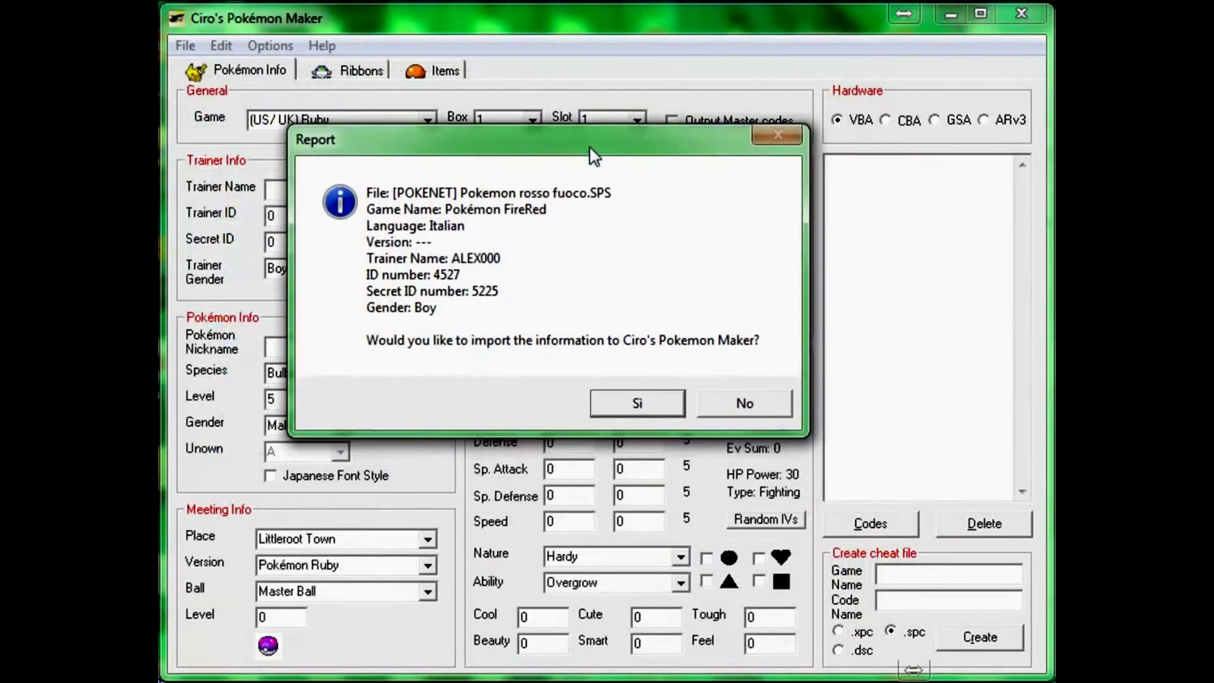
click(645, 412)
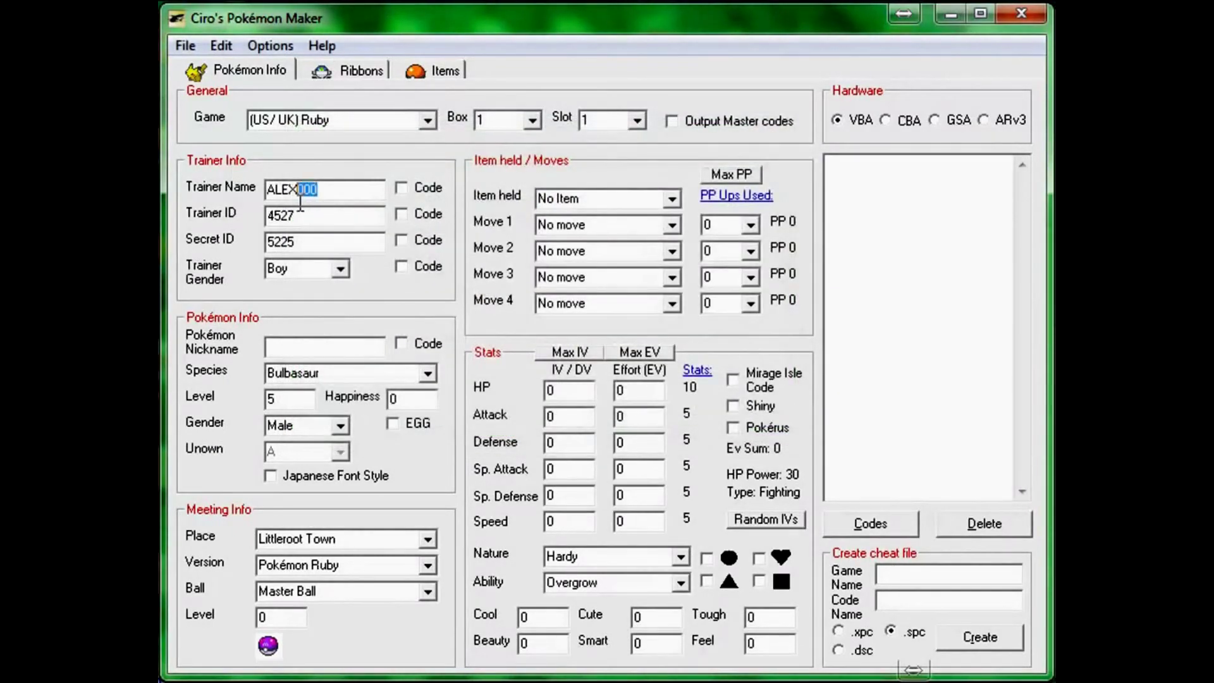
Step: Trim the extra digits from Trainer Name and set Game to (I) Rosso Fuoco
key(BackSpace)
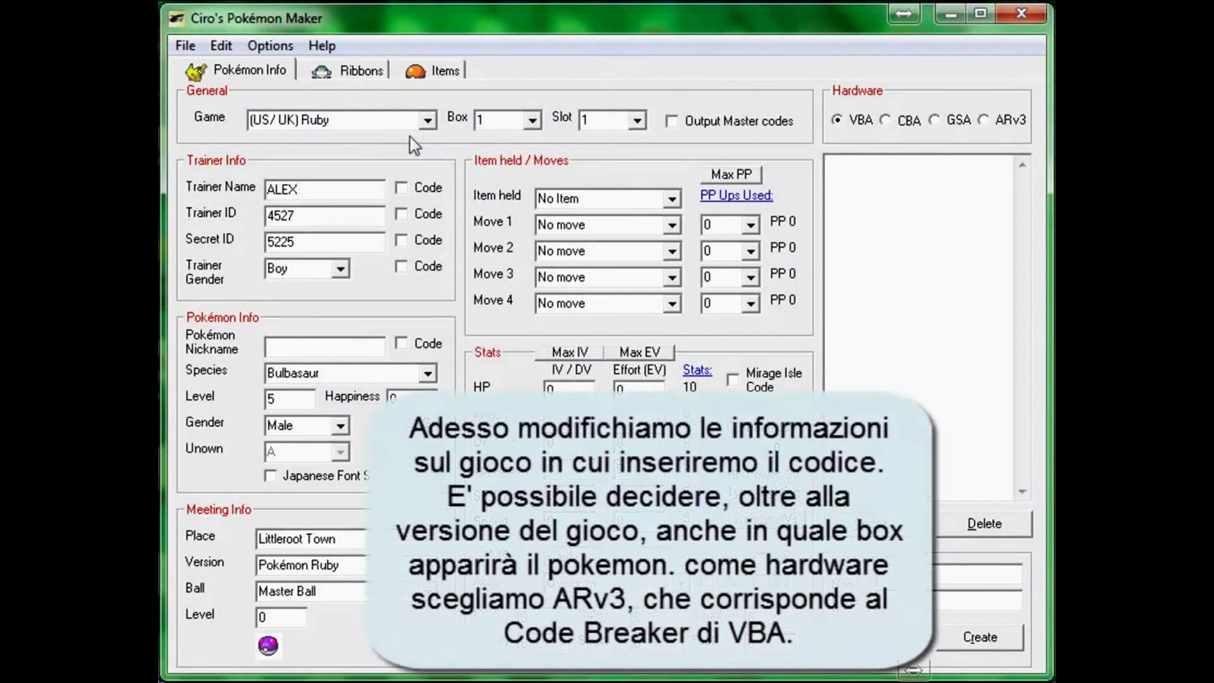
click(427, 120)
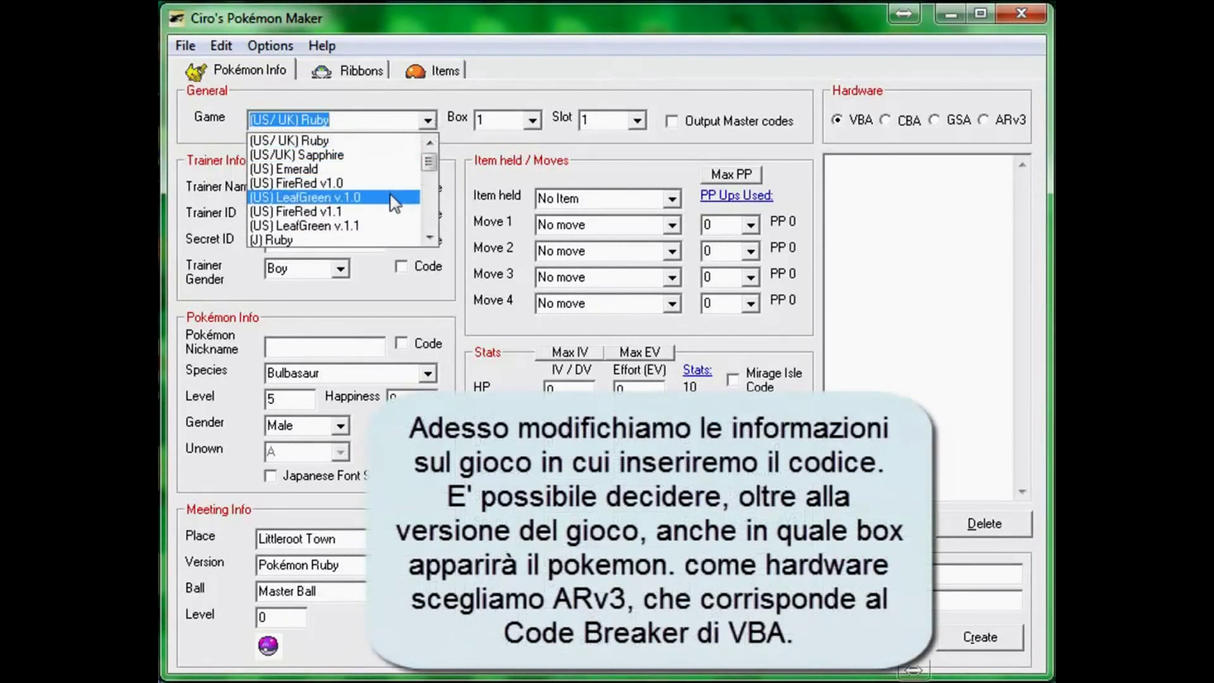
scroll(389, 200, down, 1)
scroll(380, 215, down, 3)
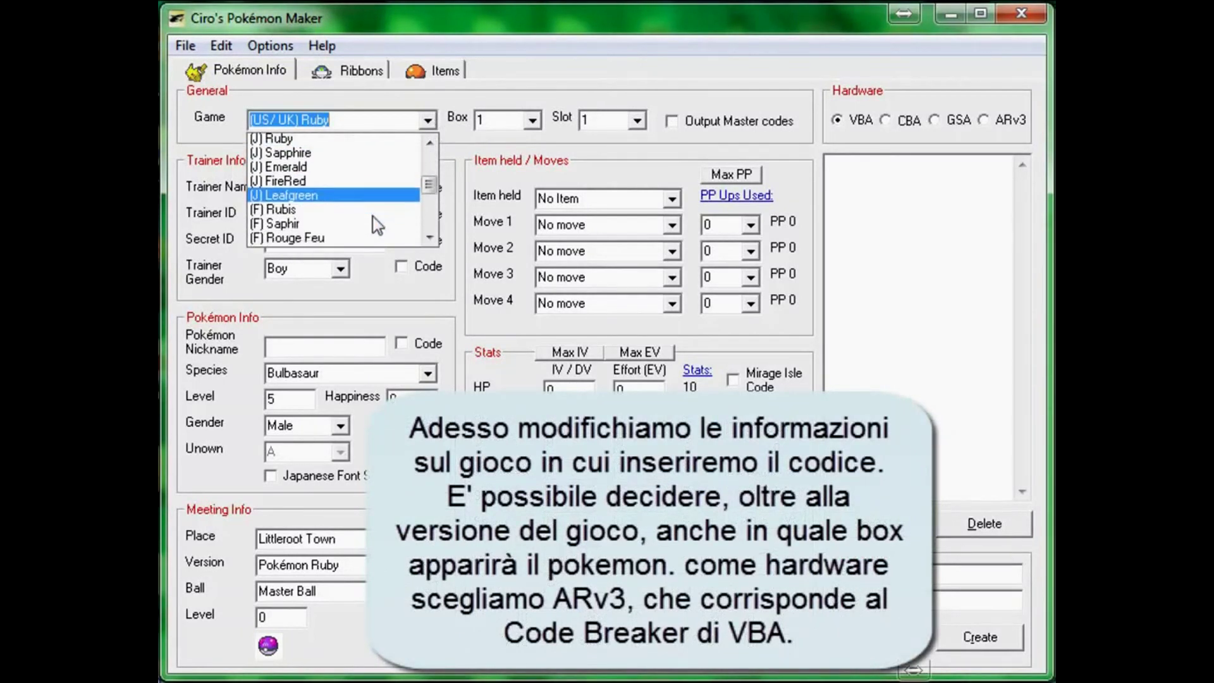
scroll(378, 226, down, 3)
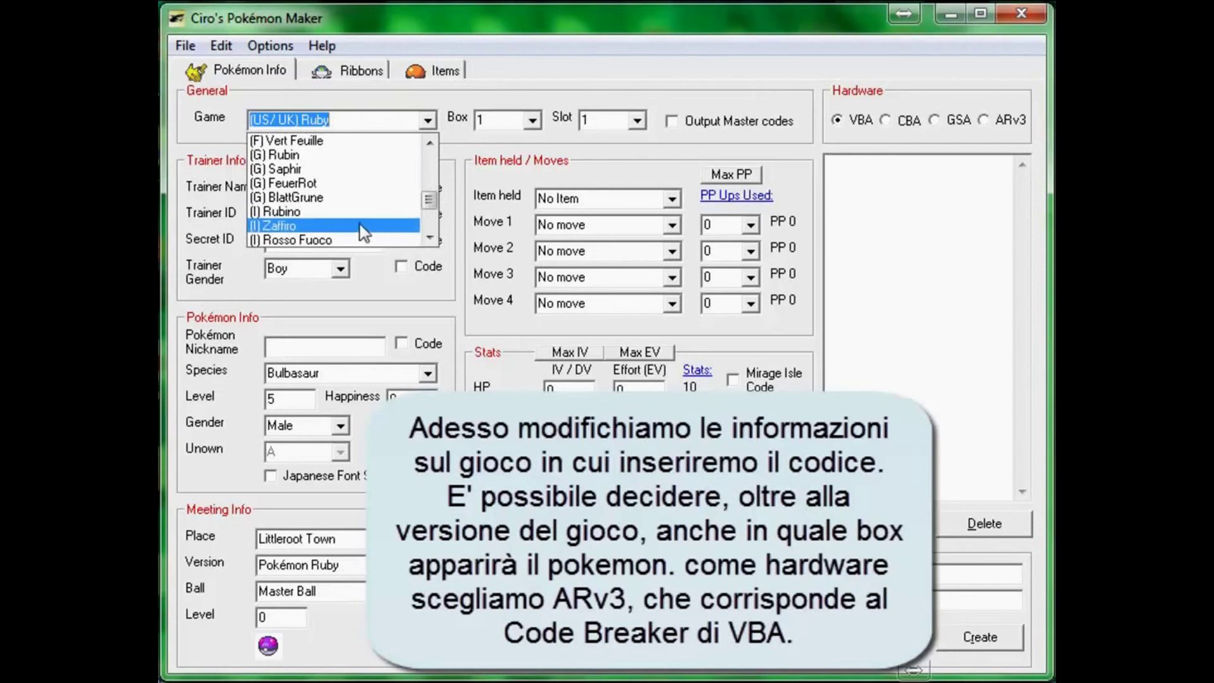
click(356, 241)
Step: Set Box 7, Slot 7, enable Output Master codes, and select ARv3 hardware
click(533, 120)
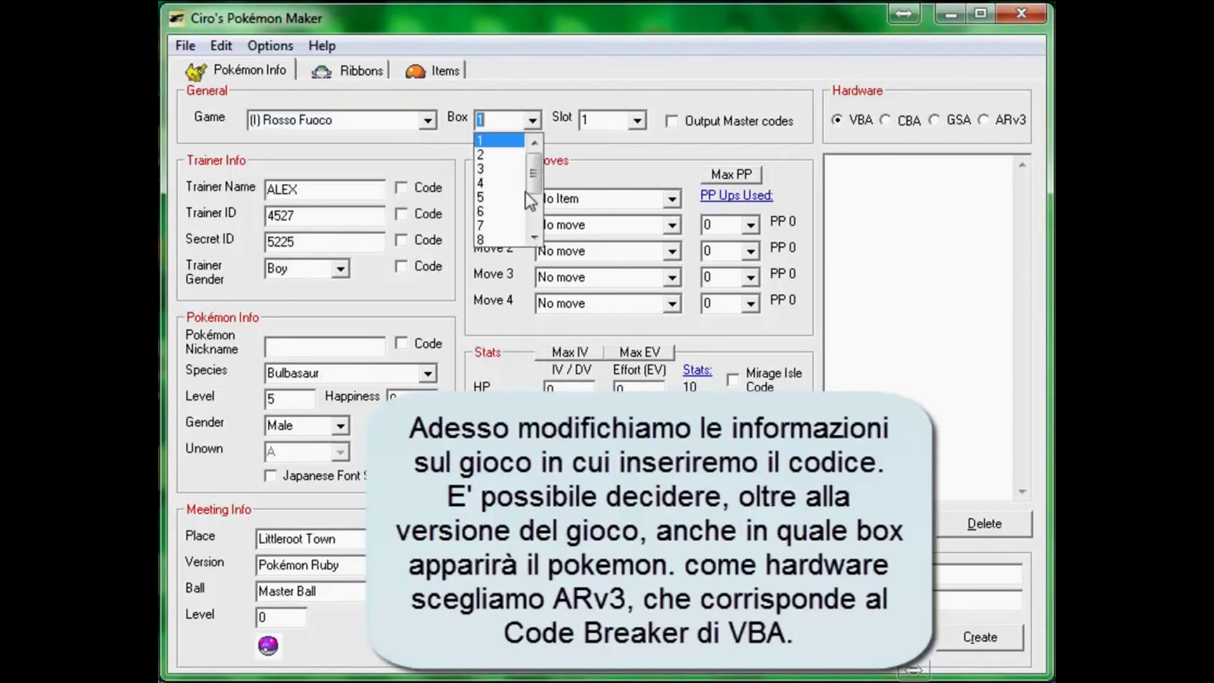
click(497, 227)
click(636, 120)
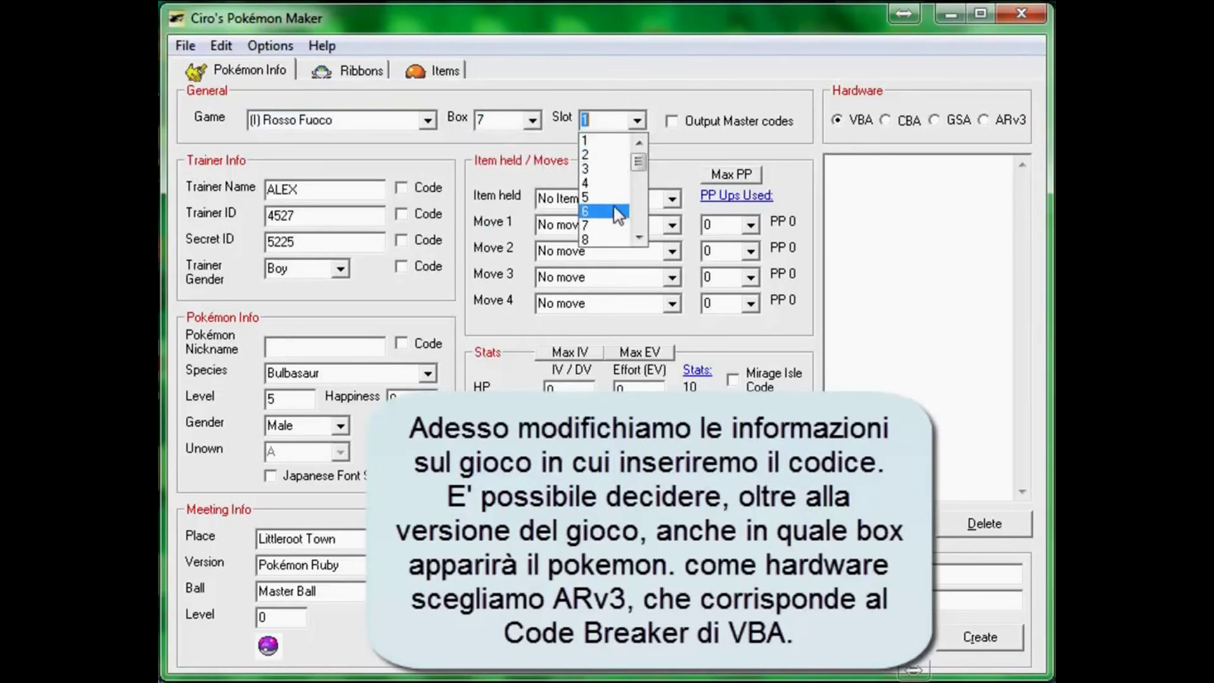
click(604, 225)
click(688, 120)
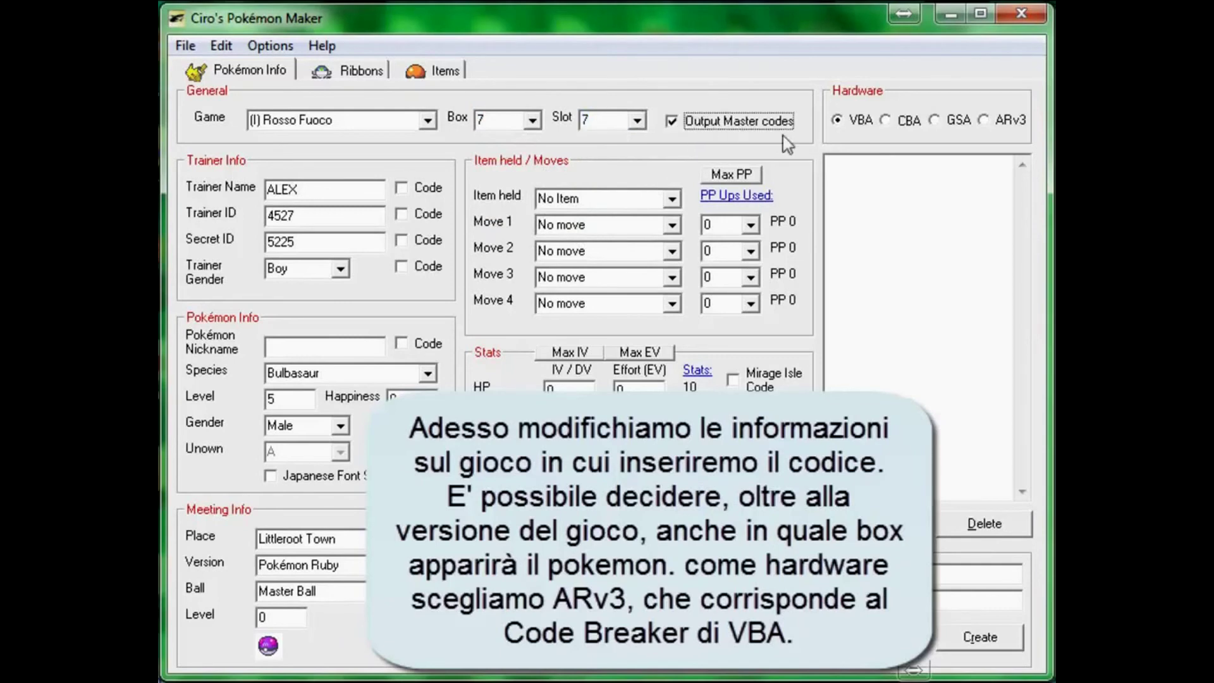
click(982, 120)
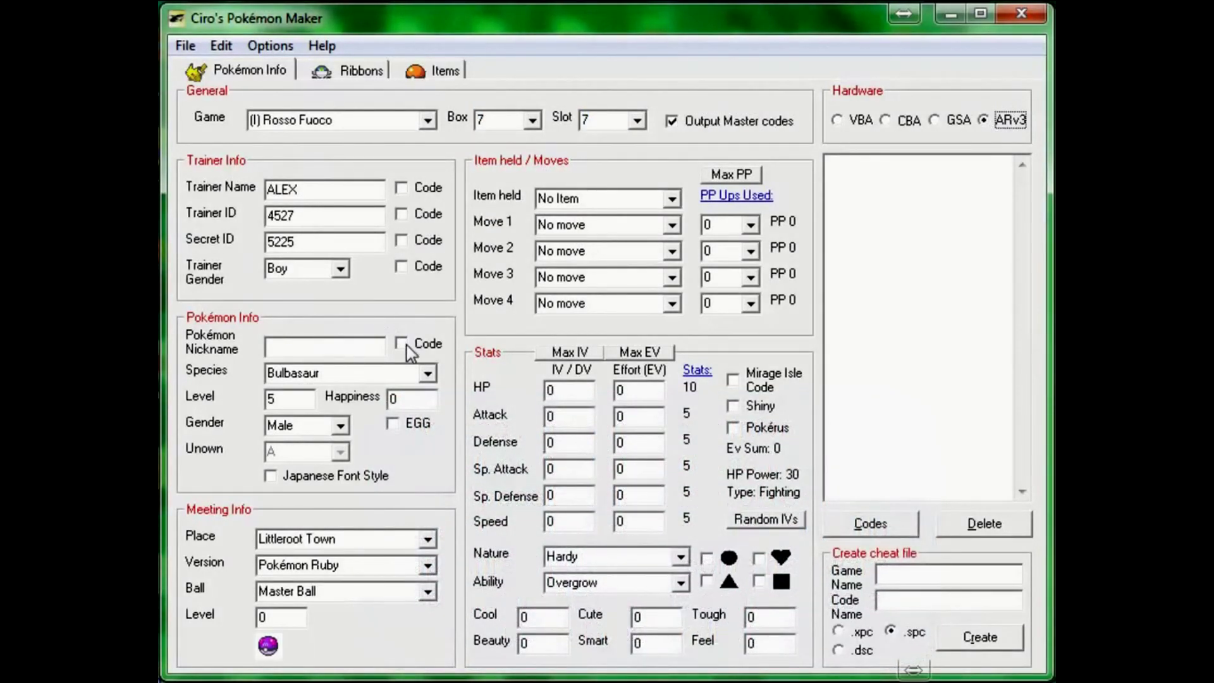
Step: Set the species to Poliwrath, Level to 100 and Happiness to 255
click(429, 373)
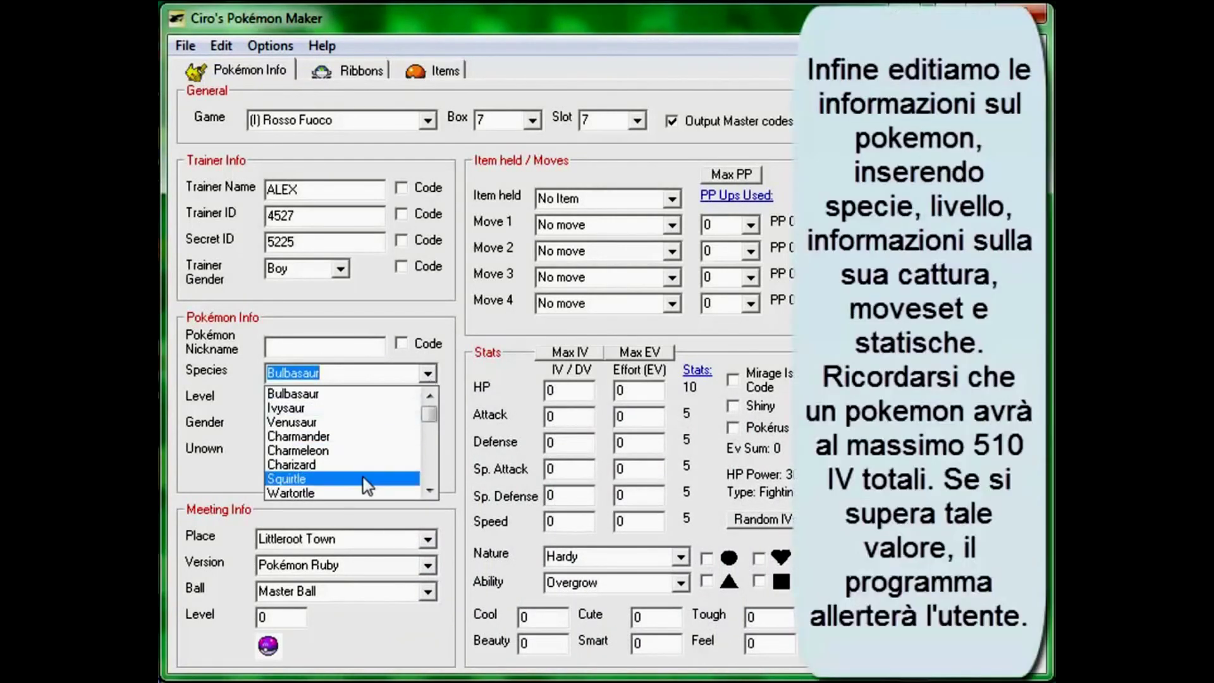
scroll(363, 476, down, 16)
scroll(359, 447, down, 3)
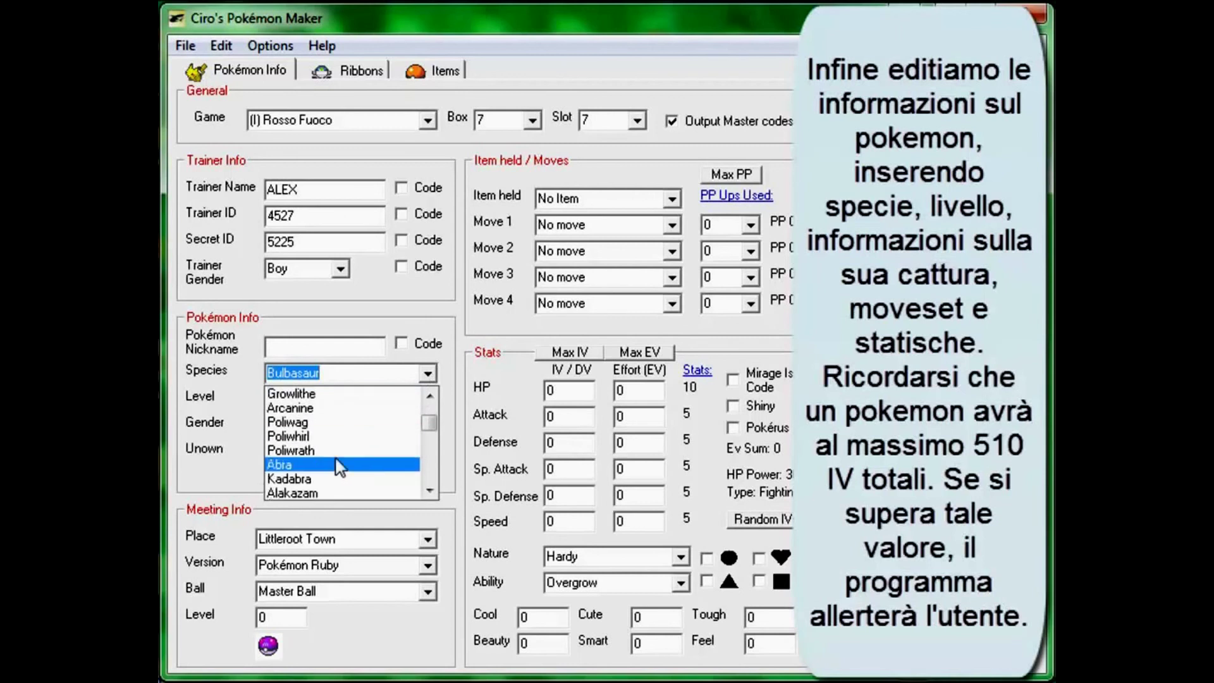
click(322, 454)
drag(317, 398, 258, 393)
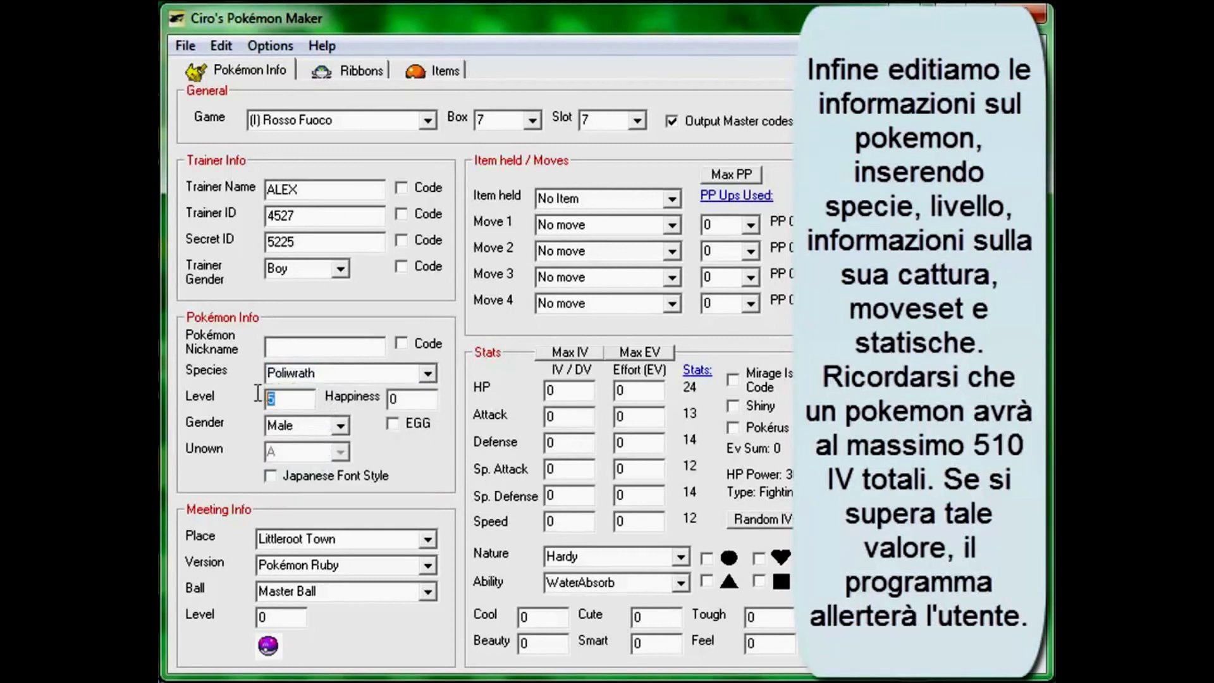
text(100)
key(Tab)
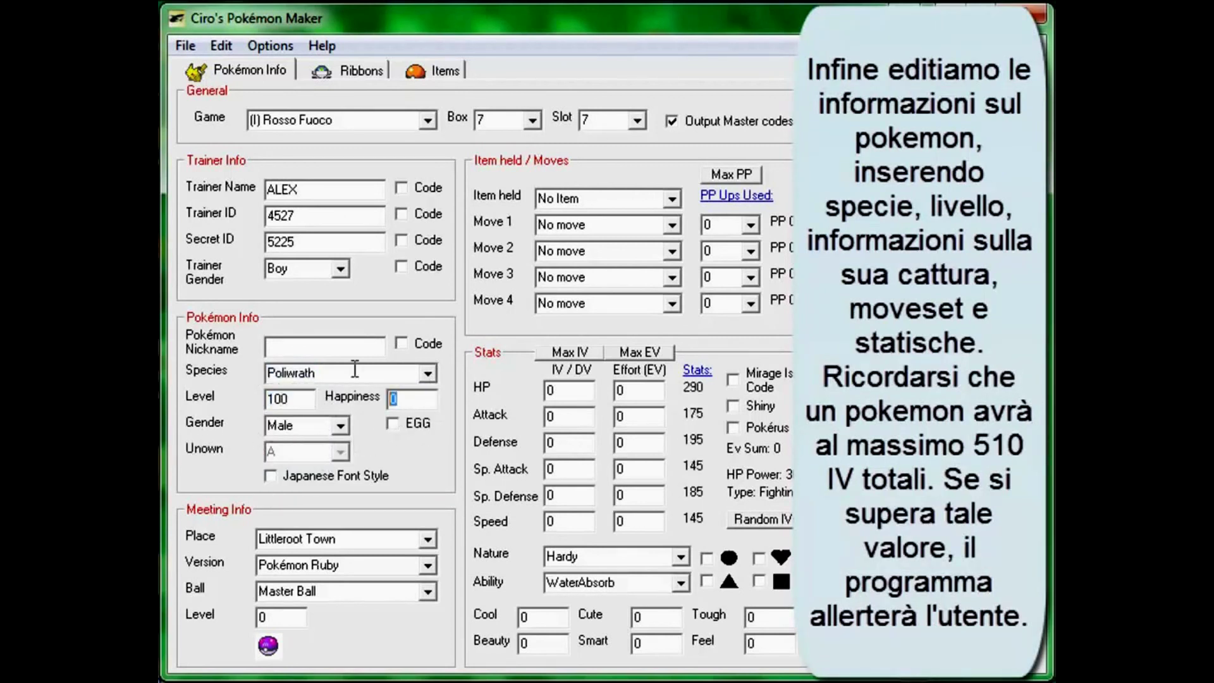
text(255)
click(339, 426)
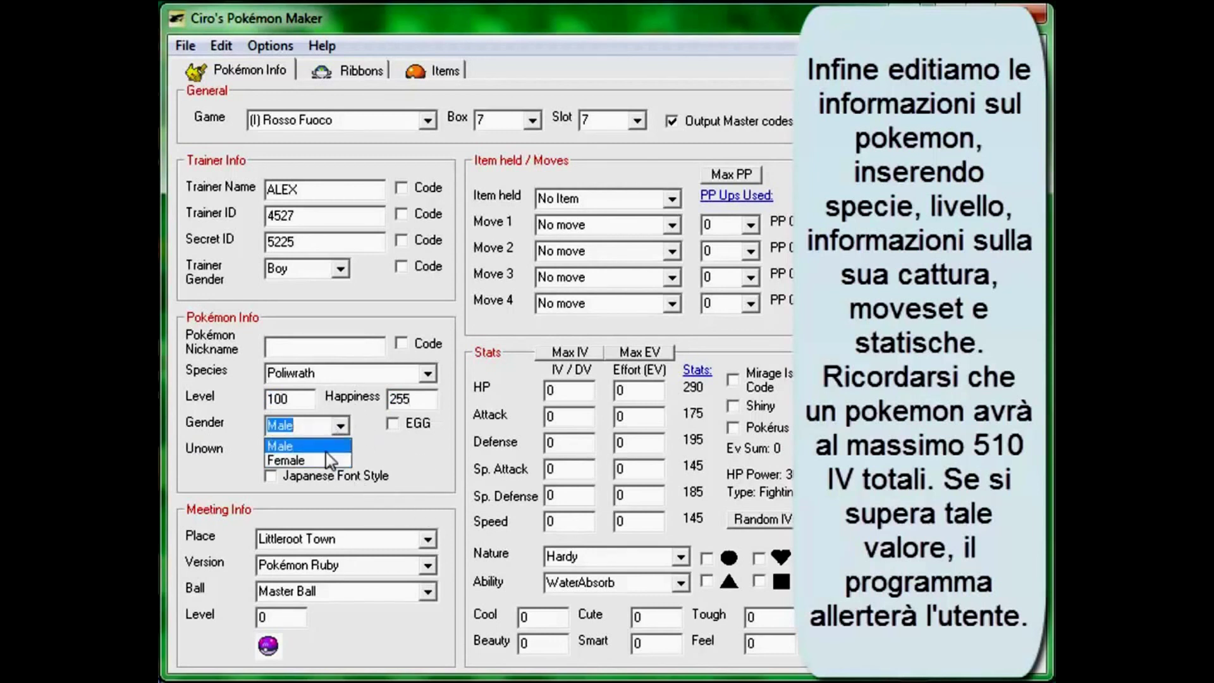